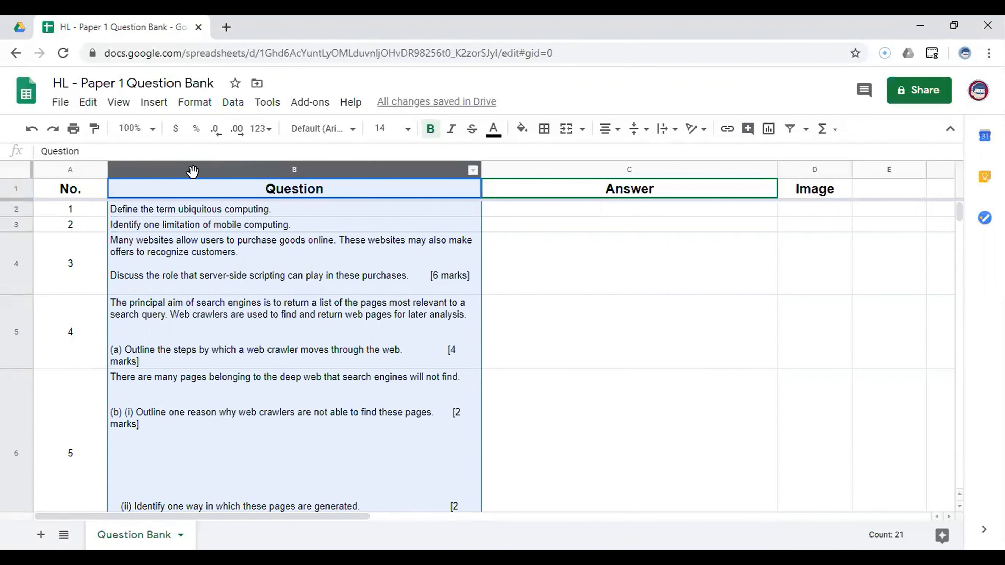
# - Insert a new column directly before the Question column and head it "Random Numbers" in B1
pyautogui.rightClick(194, 174)
pyautogui.moveTo(224, 197)
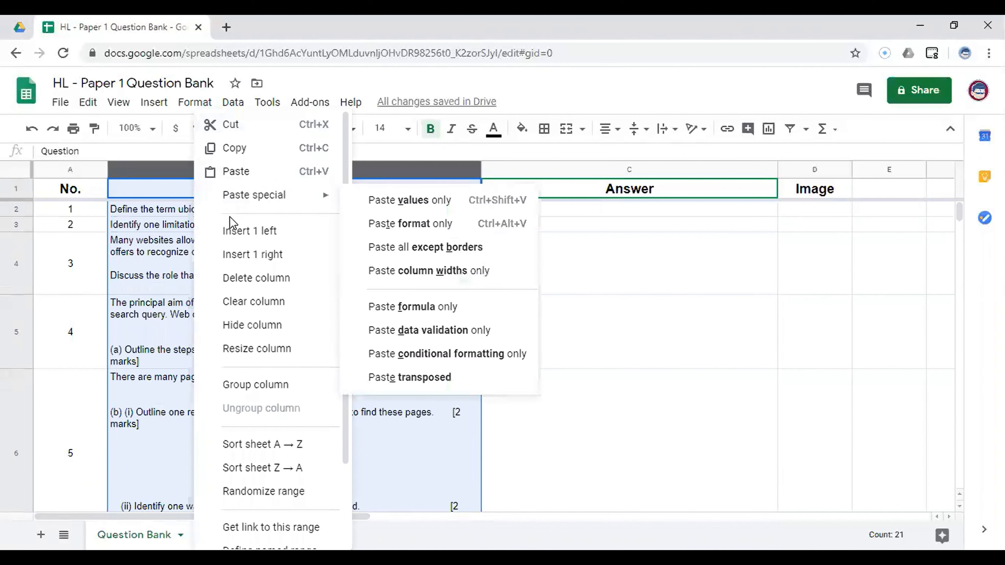
pyautogui.click(233, 234)
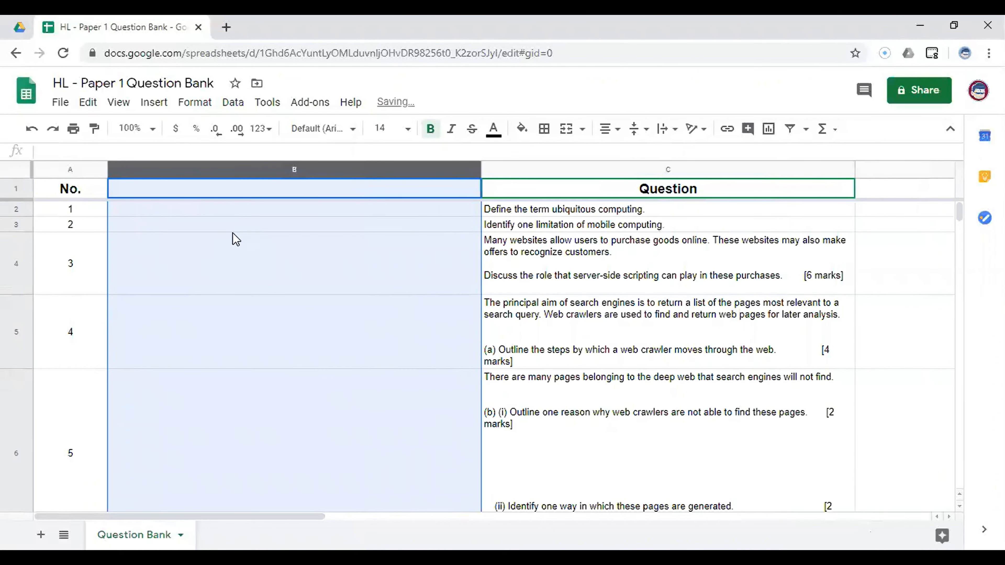
pyautogui.click(251, 193)
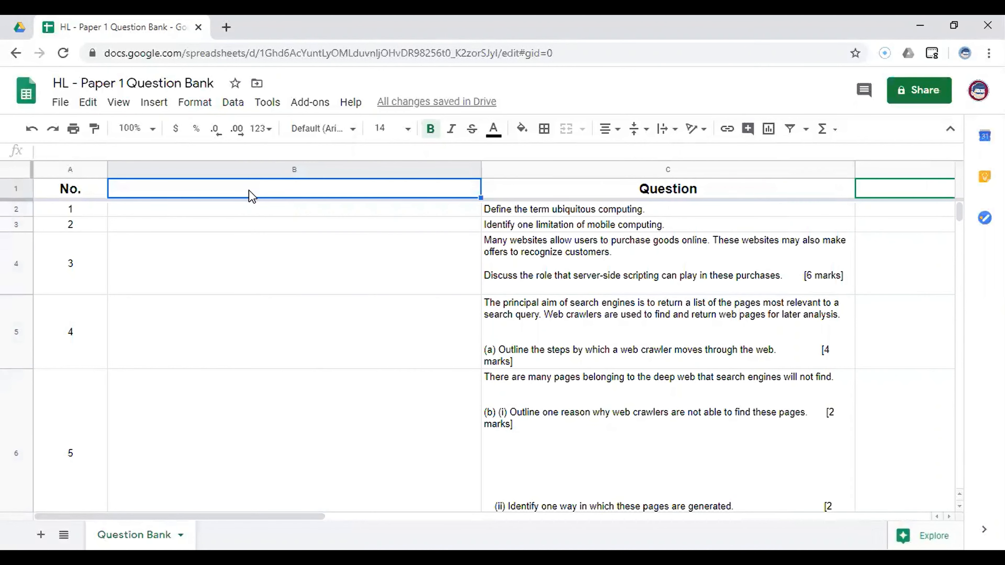
pyautogui.write('Random')
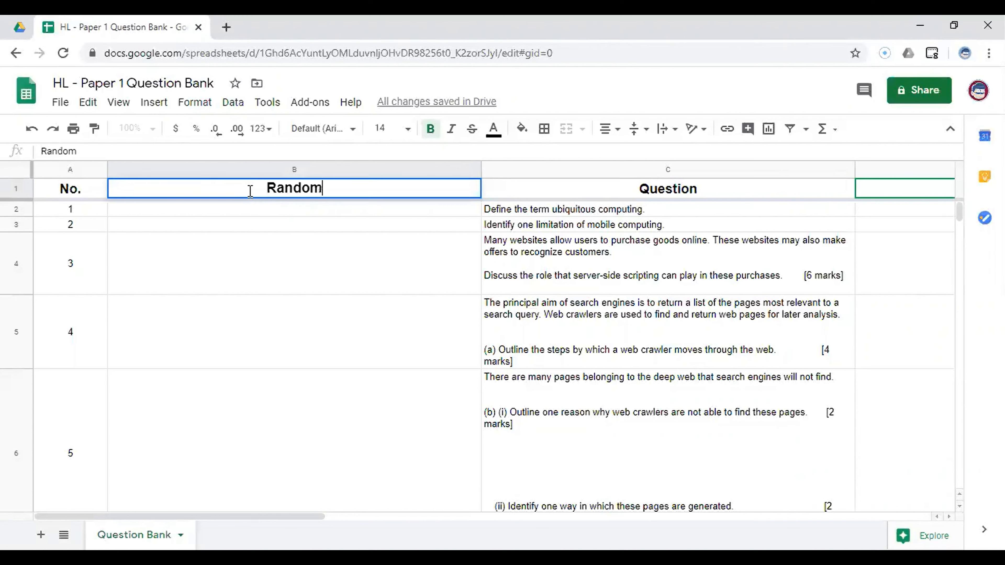
pyautogui.write(' Number')
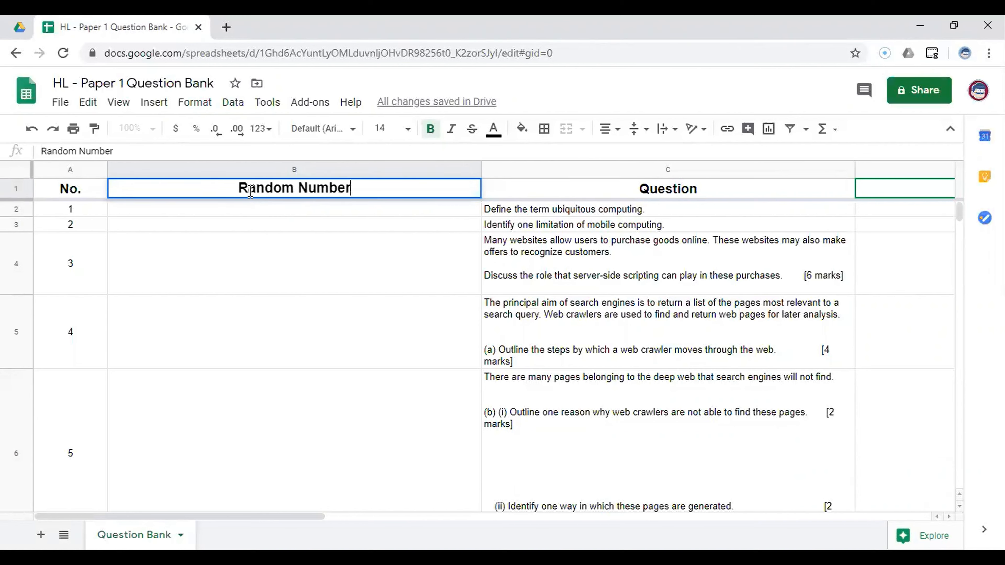
pyautogui.write('s')
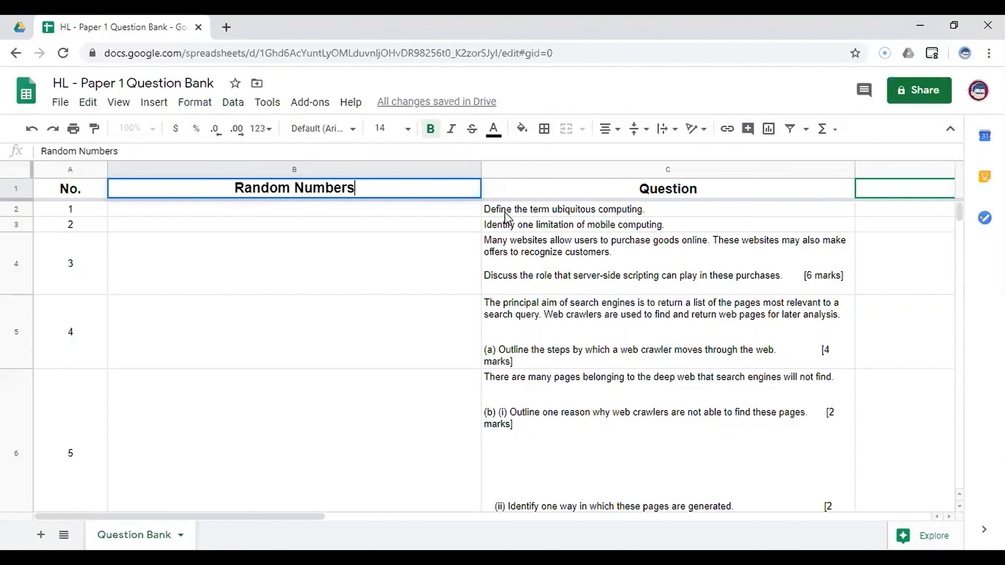
# - Enter the formula =rand() in B2, the first cell under the Random Numbers heading
pyautogui.doubleClick(395, 214)
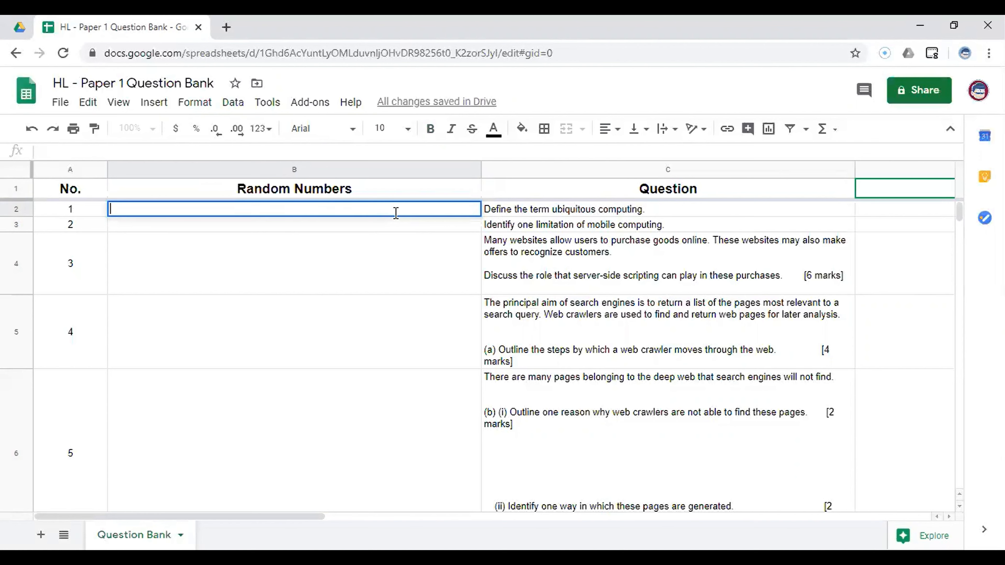
pyautogui.write('=')
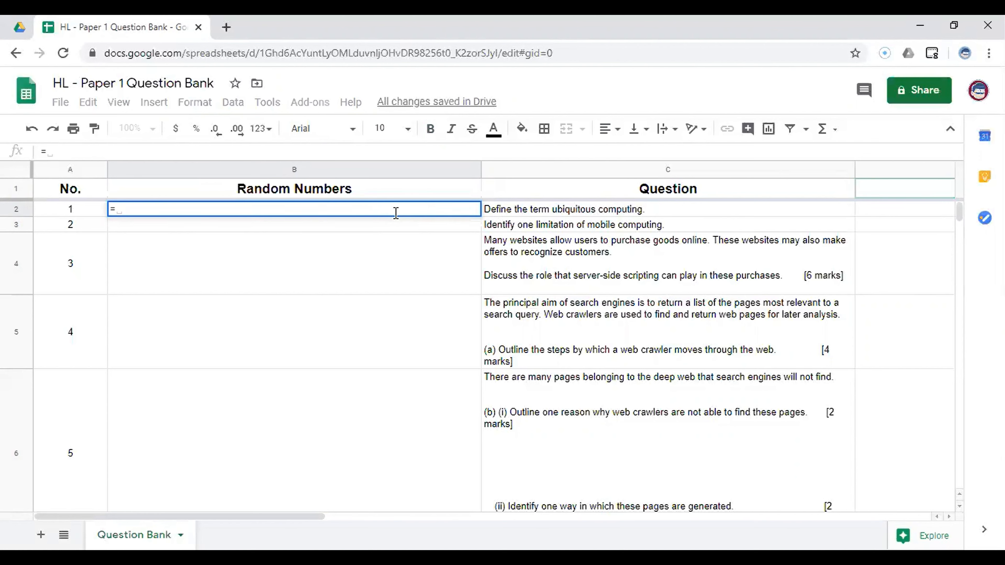
pyautogui.write('rand()')
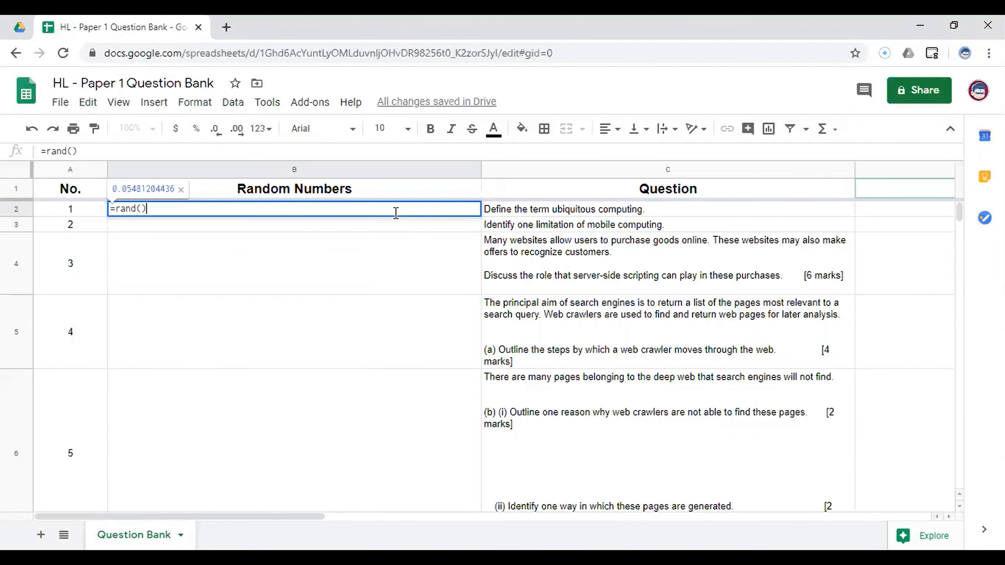
pyautogui.press('Return')
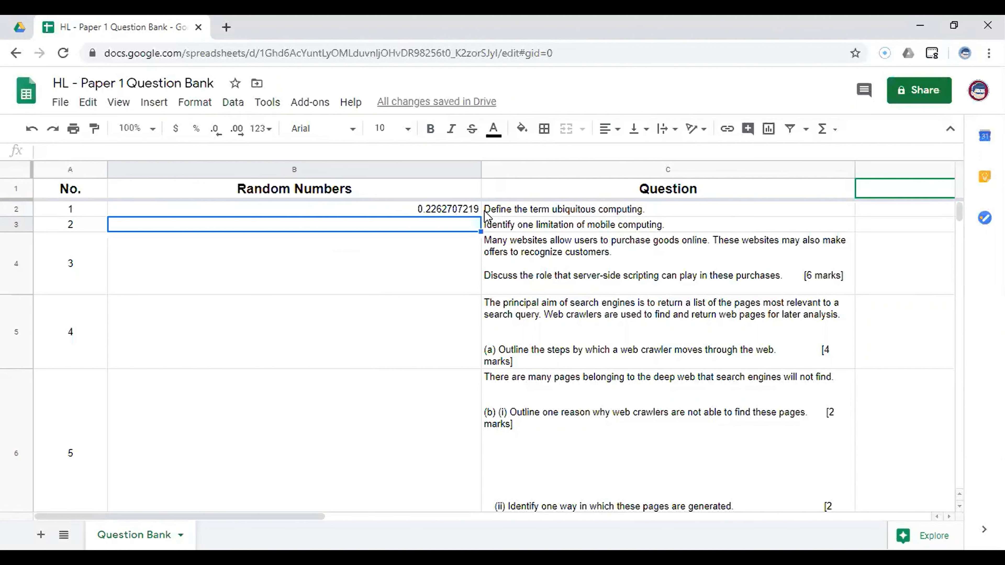
# - Fill the =rand() formula from B2 down the Random Numbers column for all the questions and check the cells
pyautogui.click(499, 216)
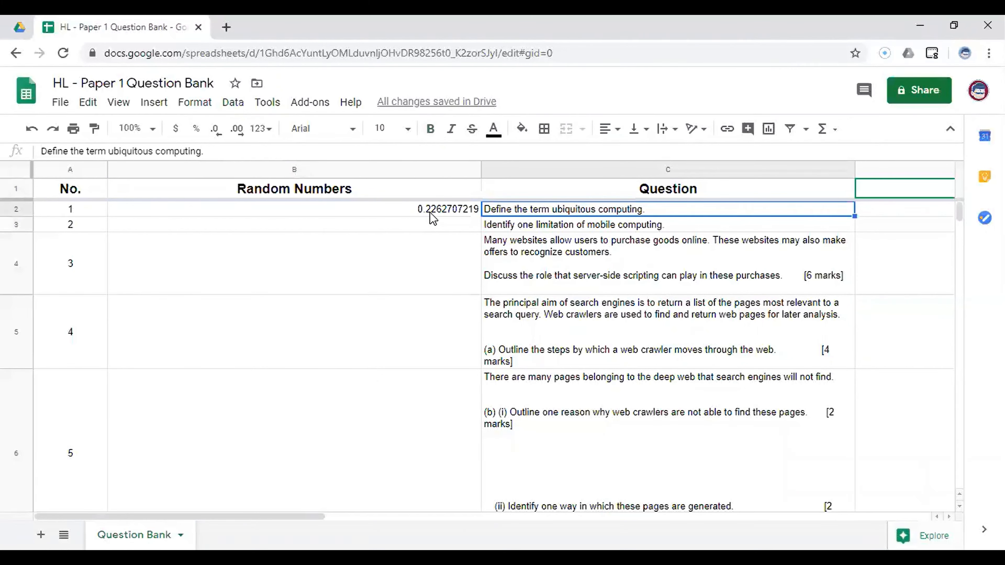
pyautogui.click(455, 213)
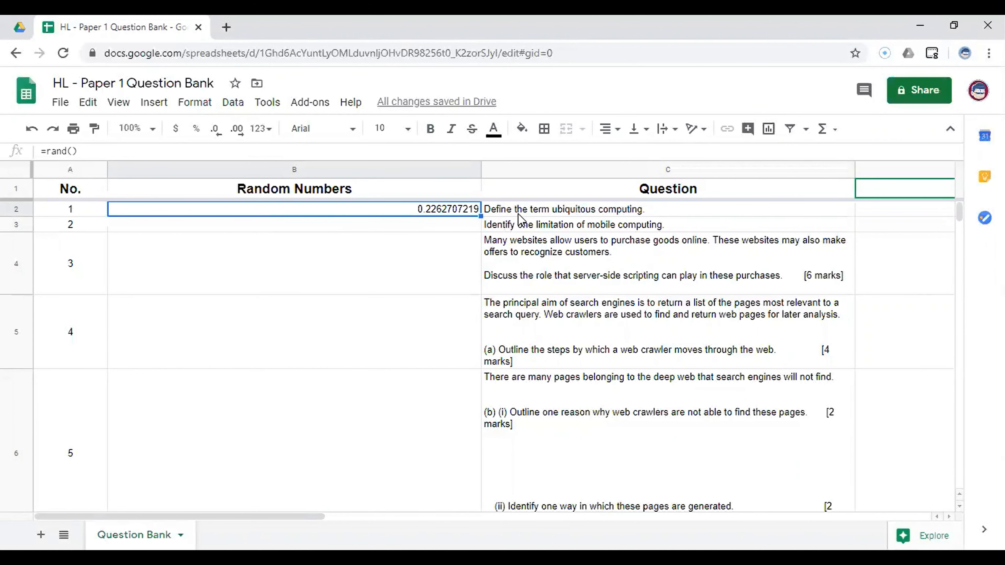
pyautogui.scroll(-15, 518, 214)
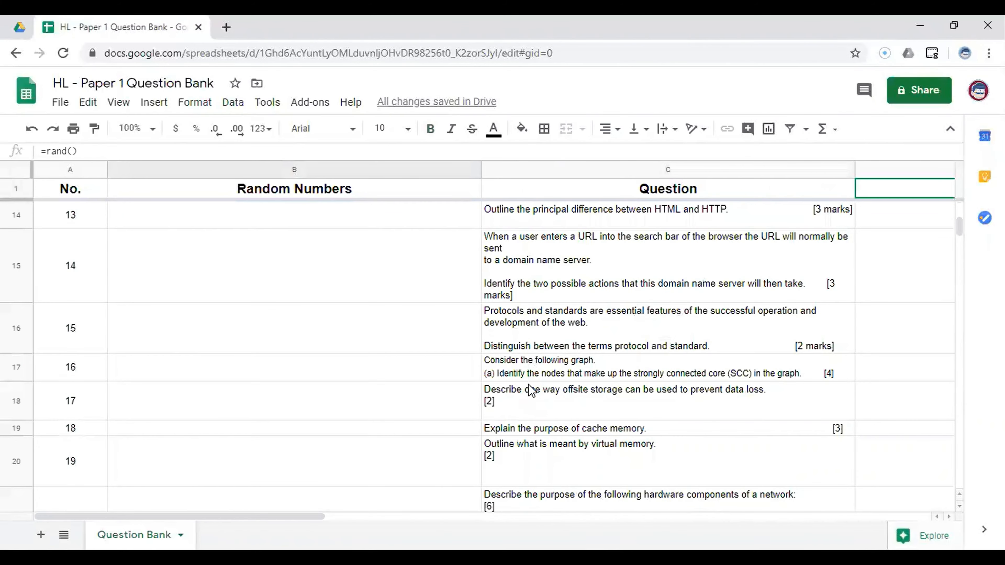
pyautogui.scroll(15, 451, 274)
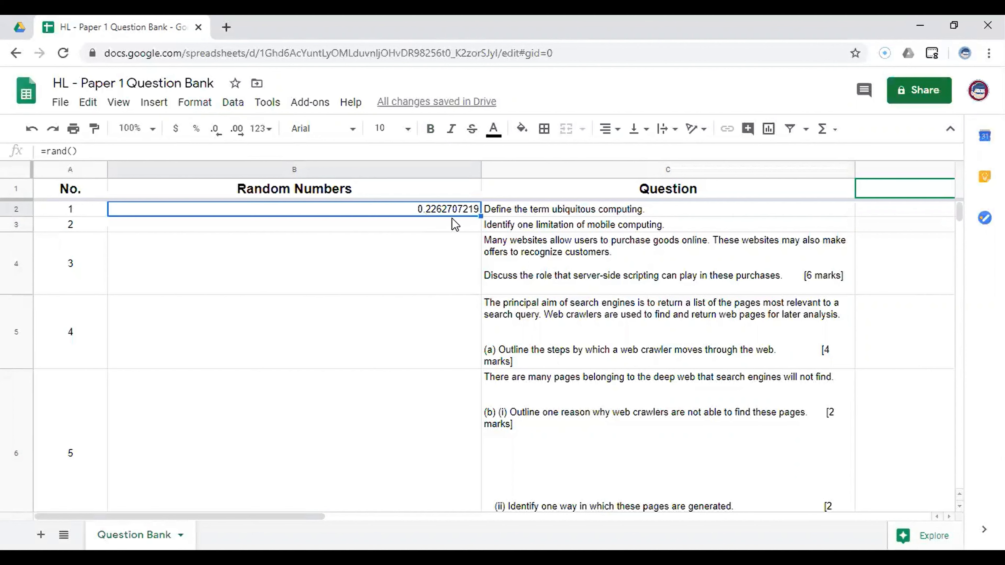
pyautogui.doubleClick(481, 216)
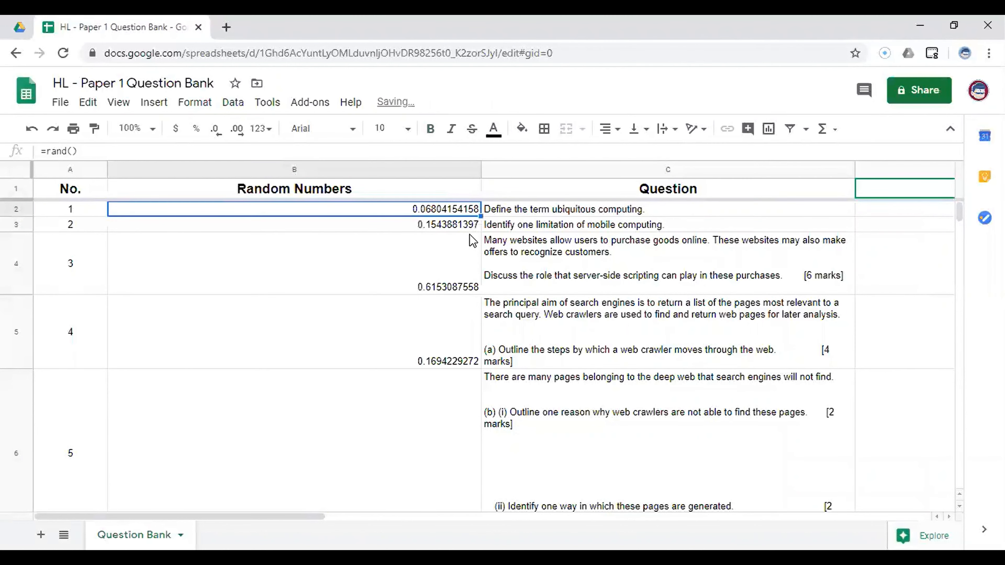
pyautogui.scroll(-3, 407, 379)
pyautogui.scroll(-10, 408, 380)
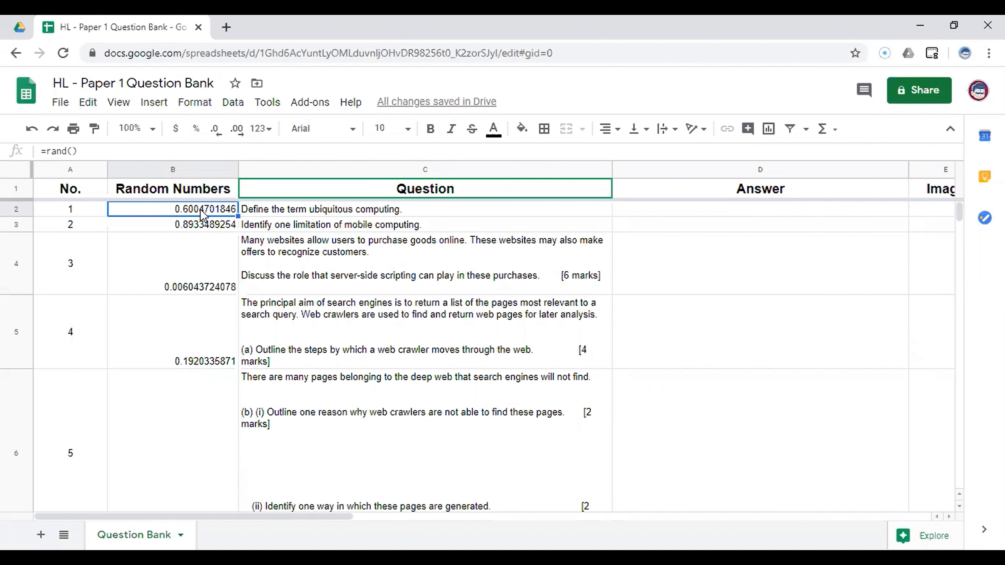
pyautogui.click(202, 226)
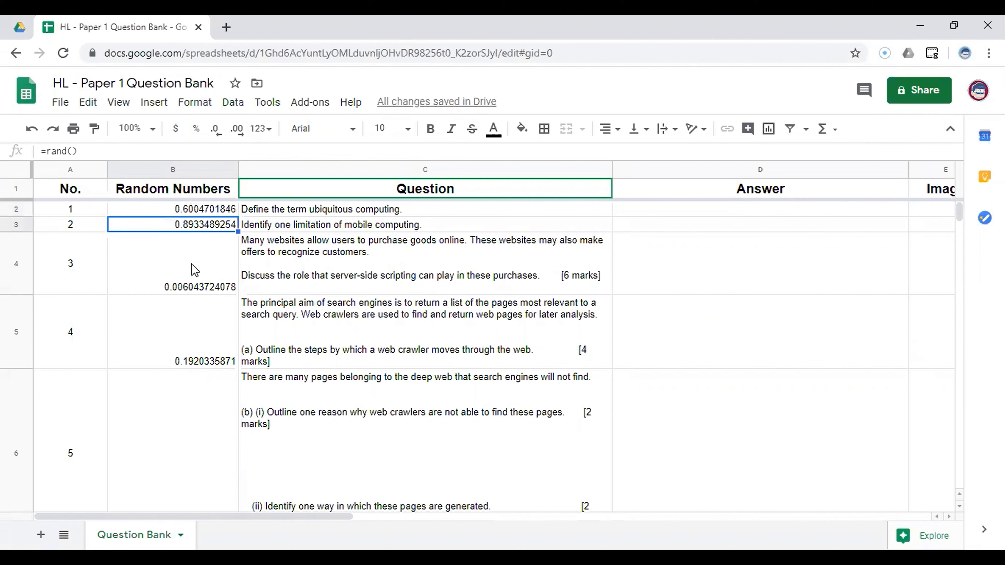
pyautogui.click(194, 287)
pyautogui.click(183, 352)
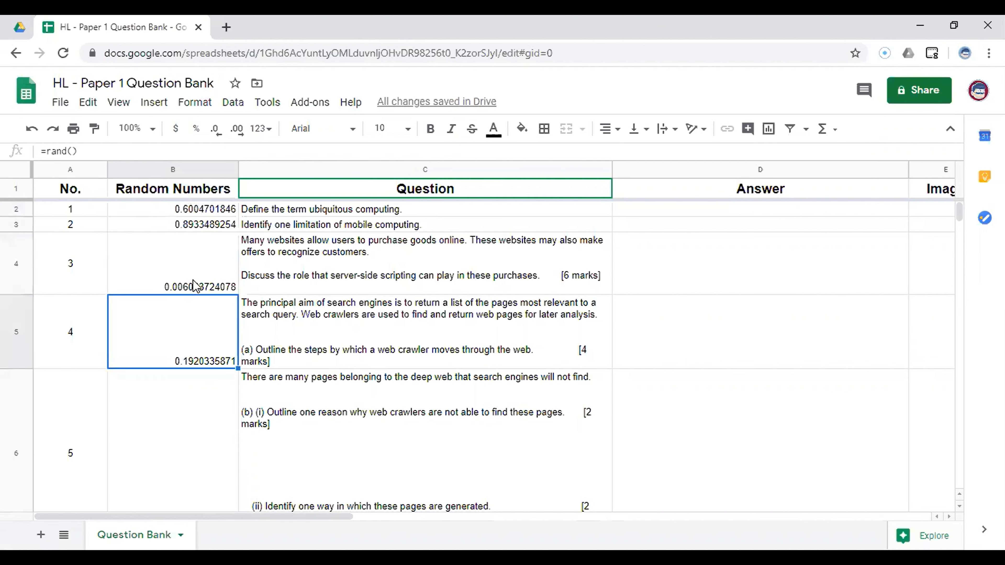
# - Insert a new column directly after the Random Numbers column and head it "Rank" in C1
pyautogui.rightClick(209, 176)
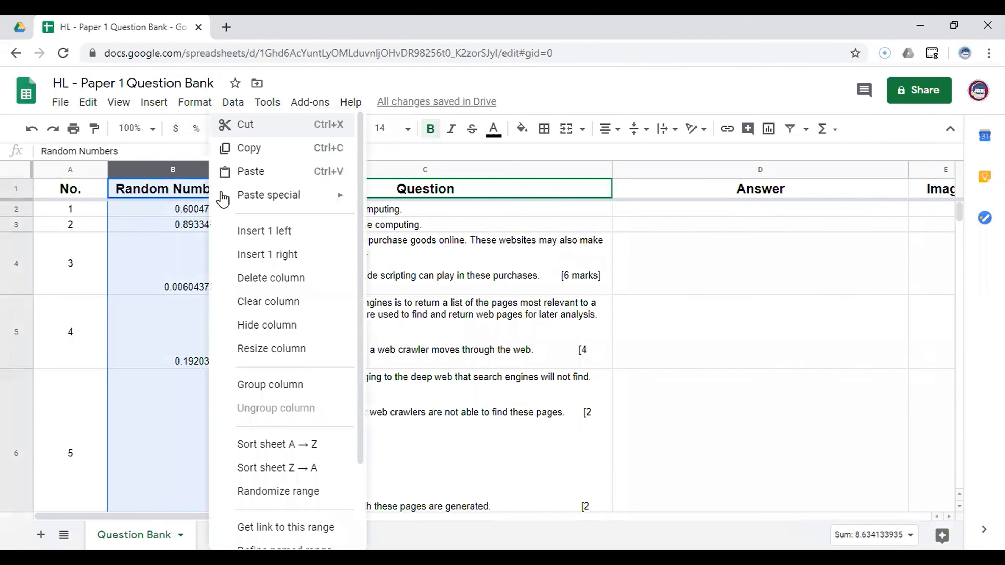
pyautogui.click(251, 263)
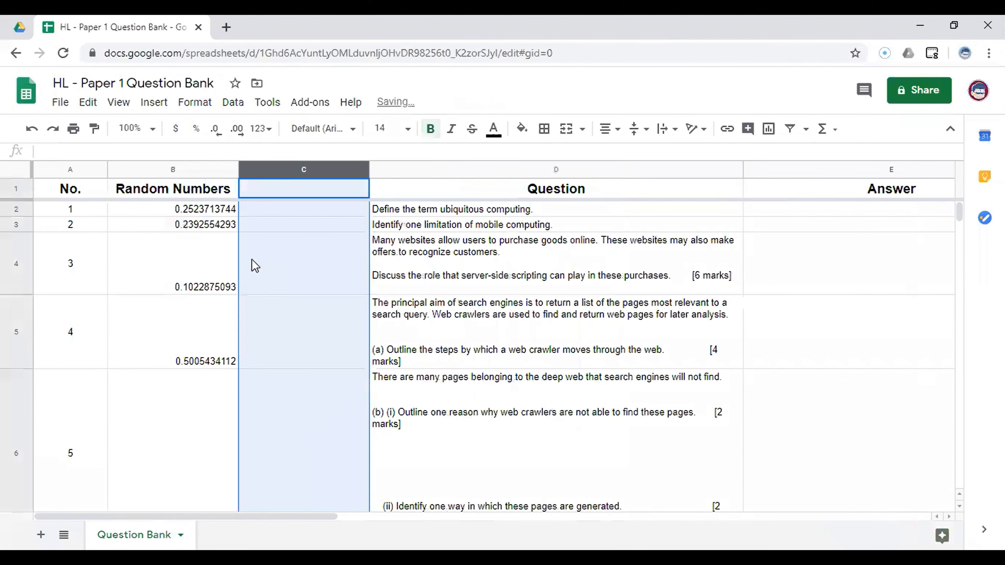
pyautogui.click(289, 192)
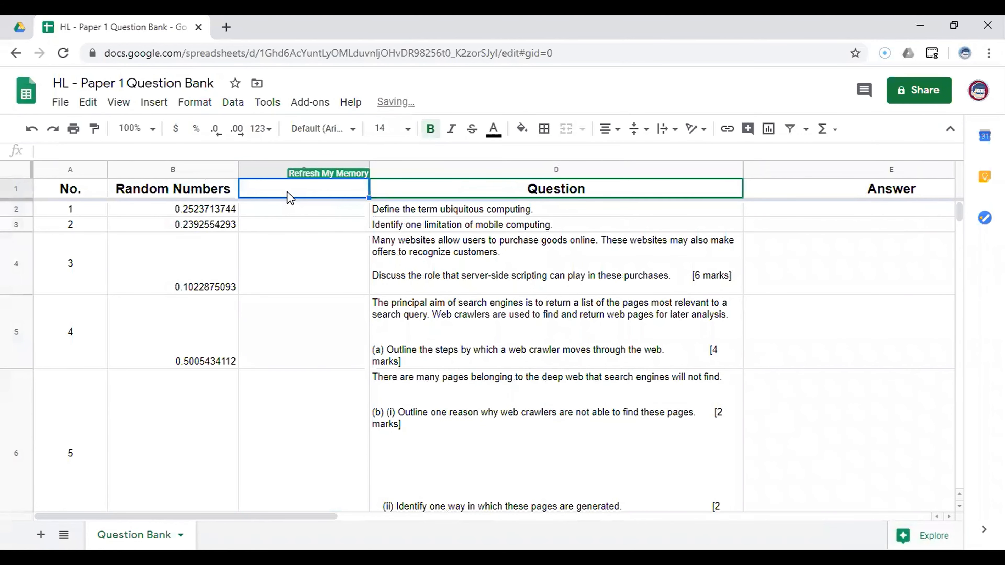
pyautogui.write('Rank')
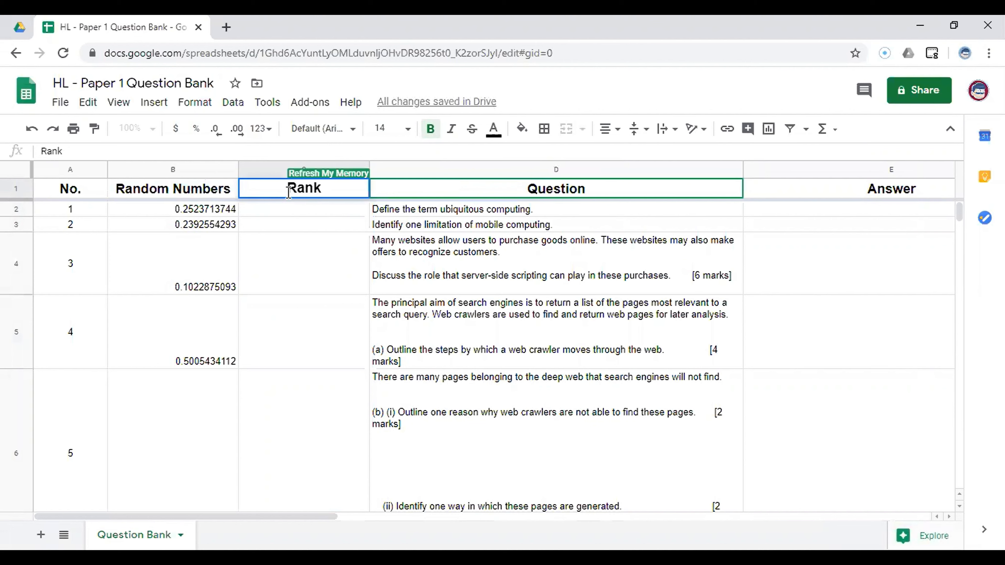
pyautogui.press('Return')
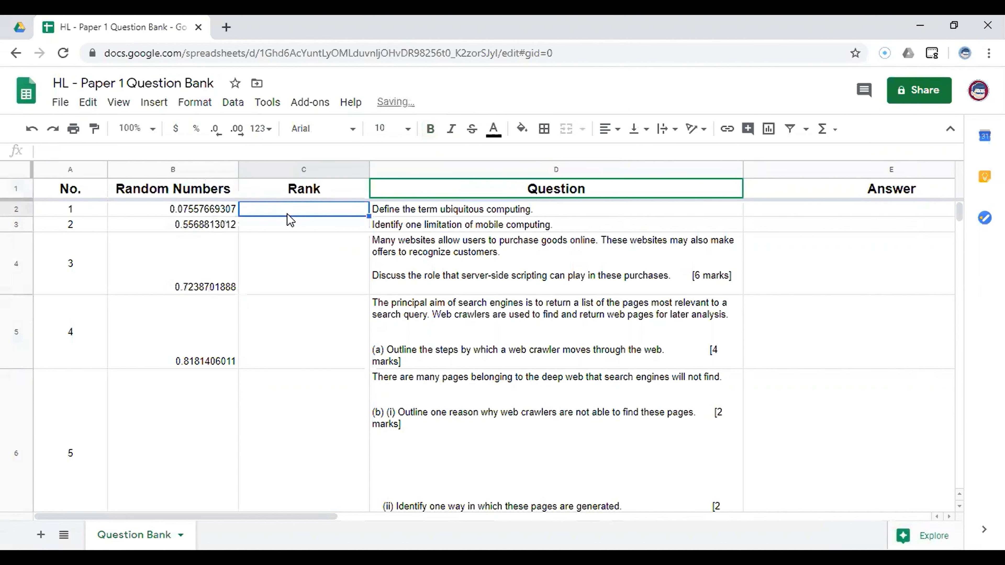
# - Write the formula =rank(B2,B2:B,1) in C2 to rank the first random number in ascending order
pyautogui.doubleClick(287, 214)
pyautogui.write('=rank')
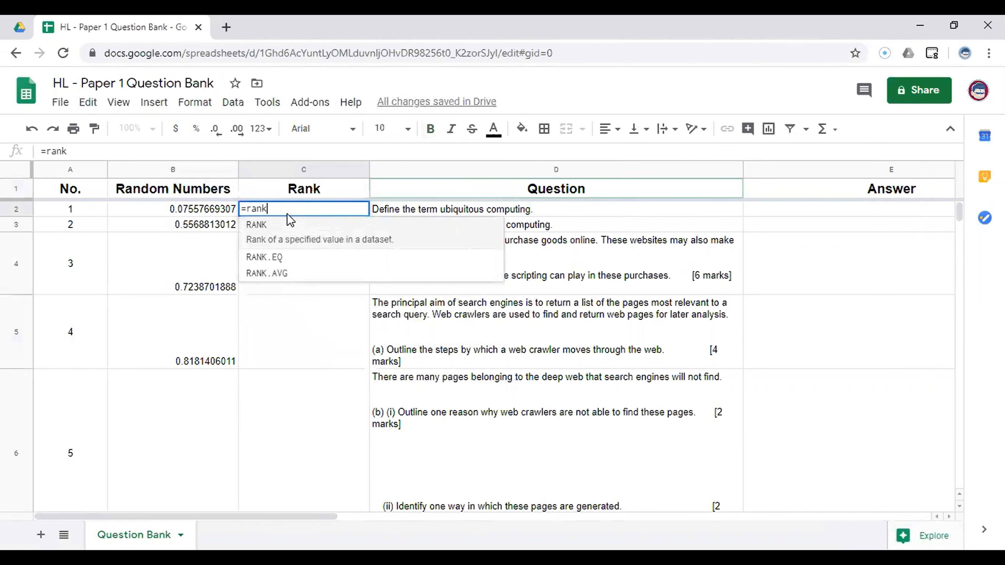
pyautogui.write('(')
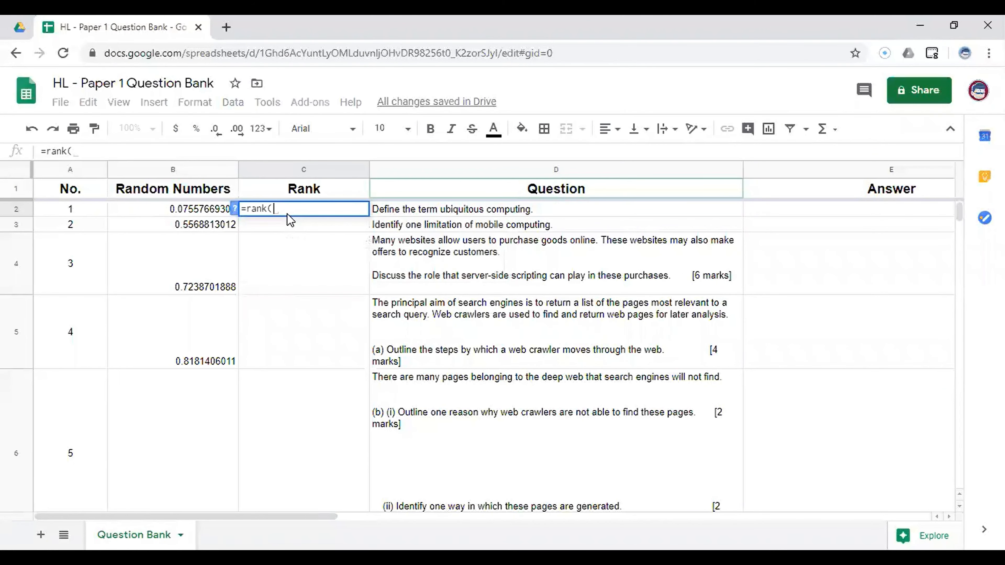
pyautogui.click(195, 213)
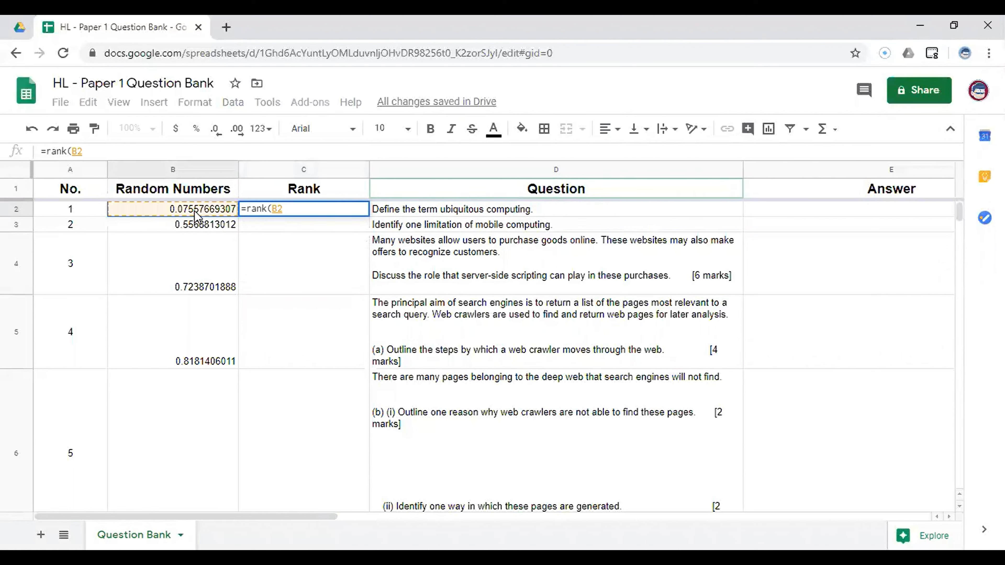
pyautogui.write(',')
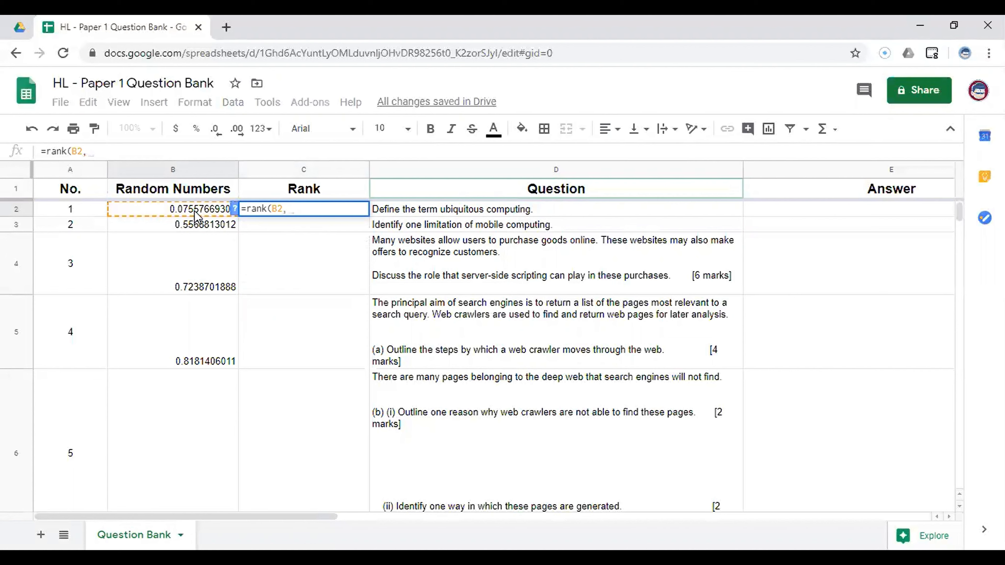
pyautogui.click(222, 171)
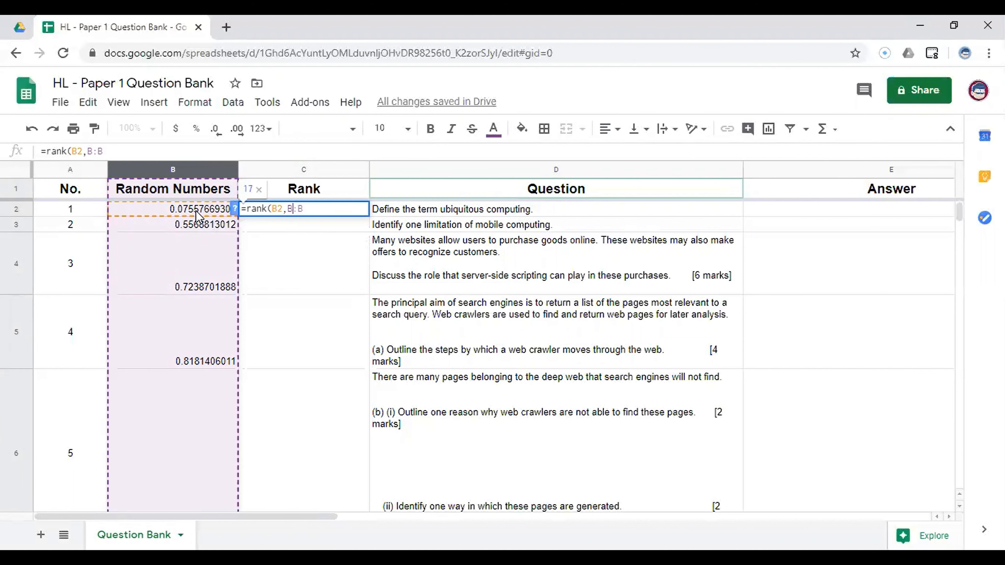
pyautogui.write('2:B')
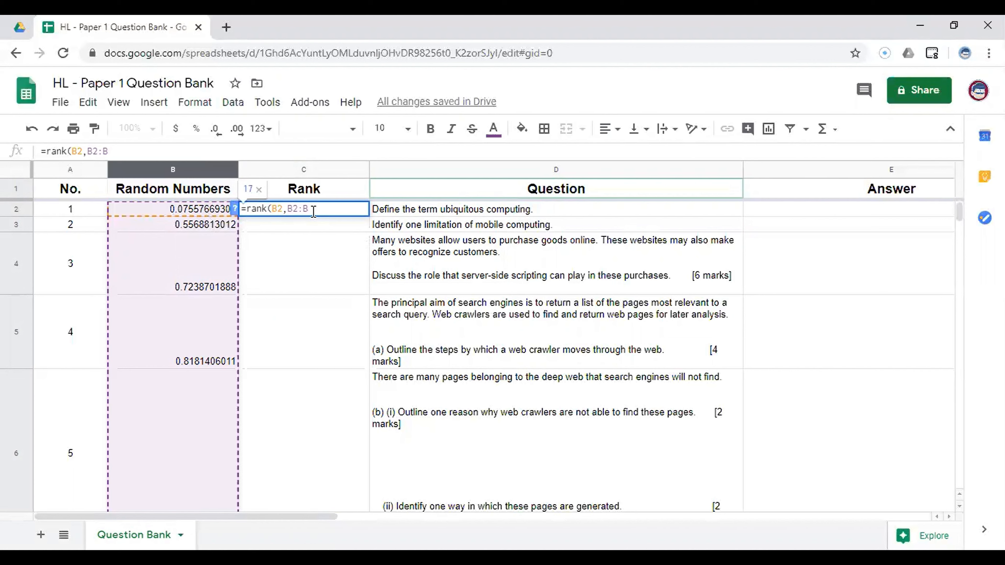
pyautogui.write(',')
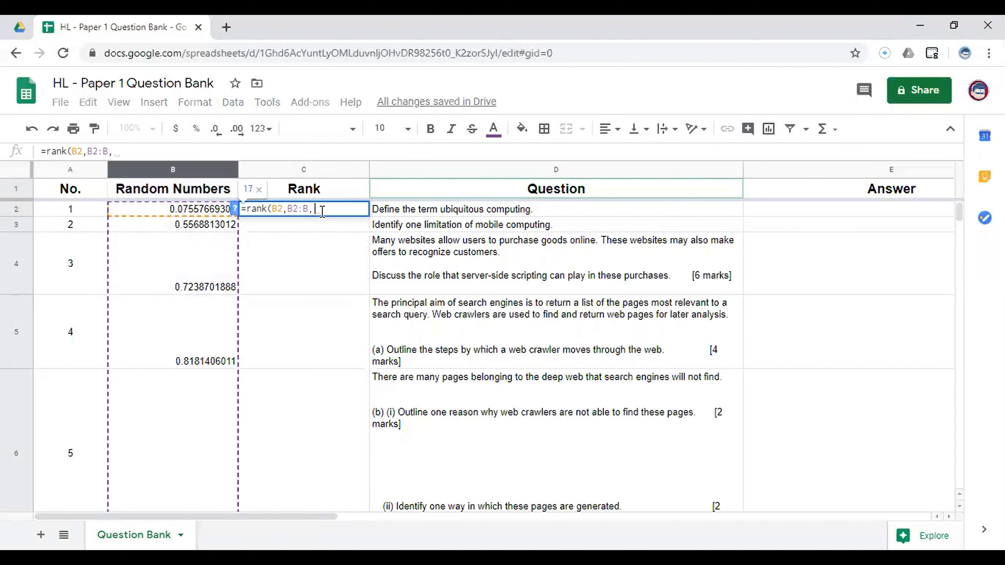
pyautogui.write('1)')
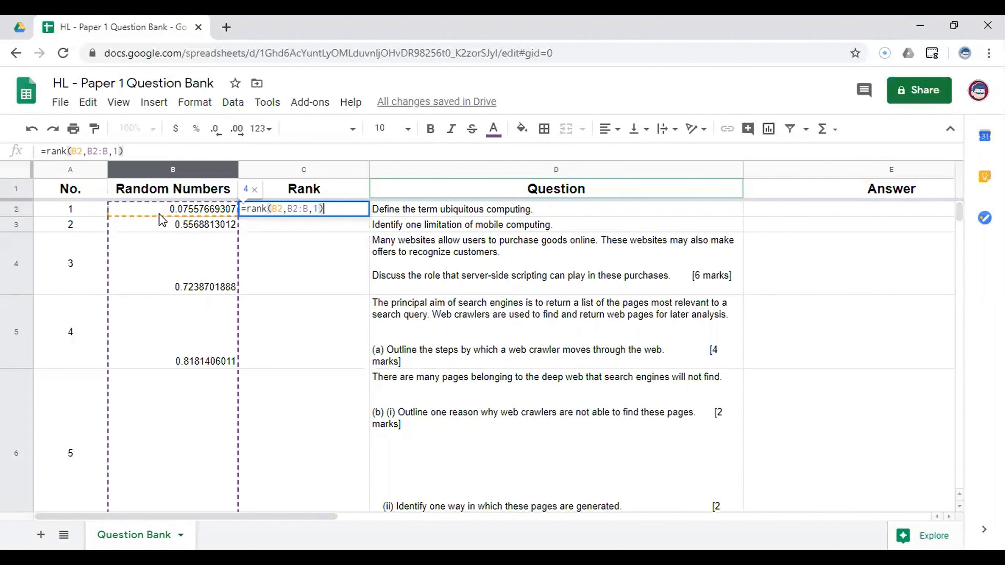
# - Lock the starting row of the range in C2's formula so it reads =rank(B2,B$2:B,1), and check the entered formula
pyautogui.click(294, 208)
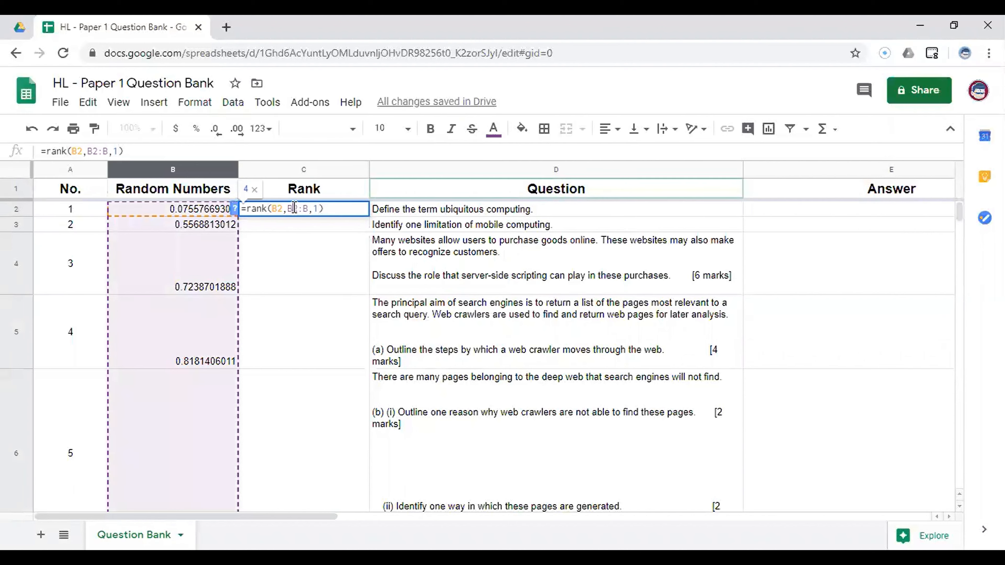
pyautogui.write('$')
pyautogui.press('Return')
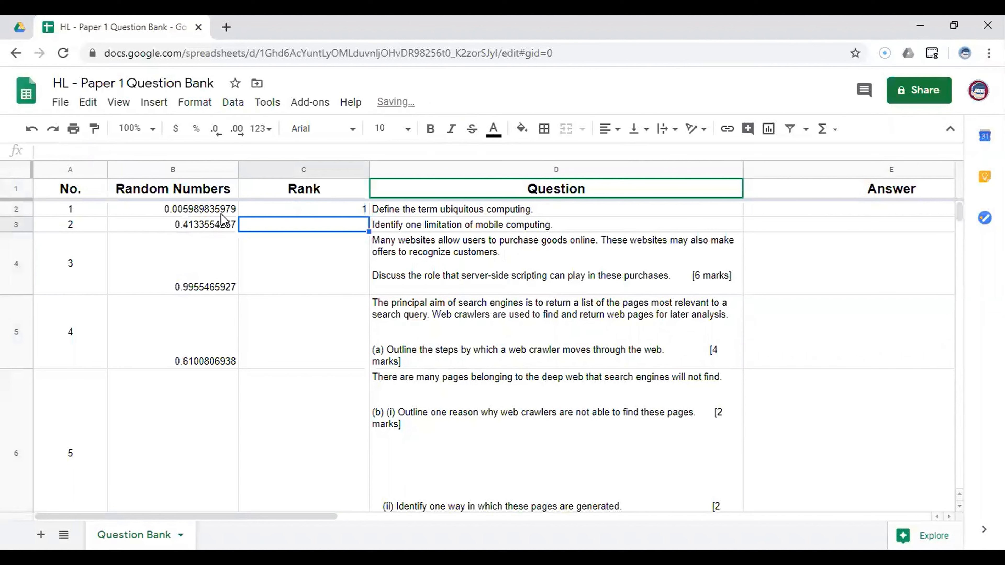
pyautogui.click(149, 214)
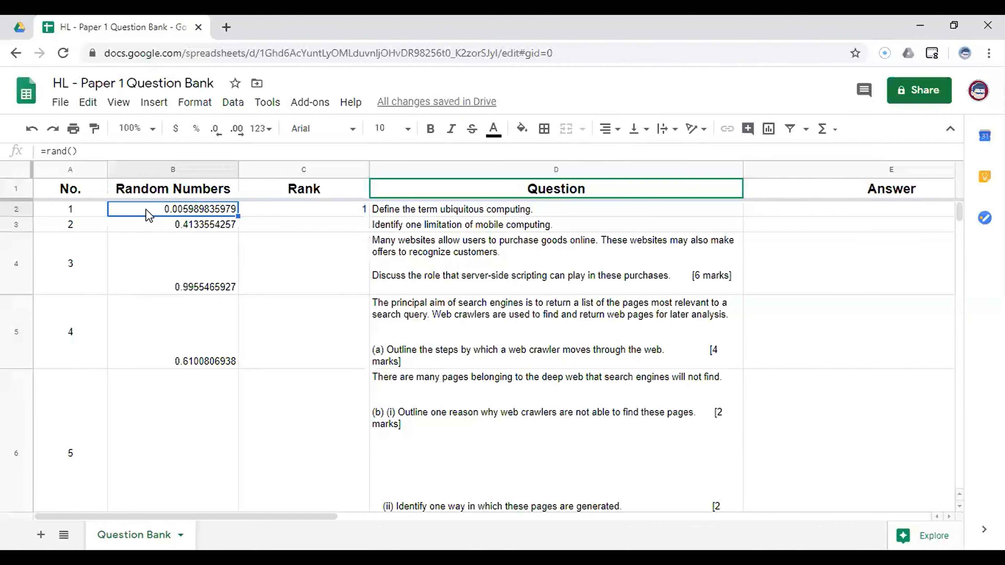
pyautogui.click(330, 209)
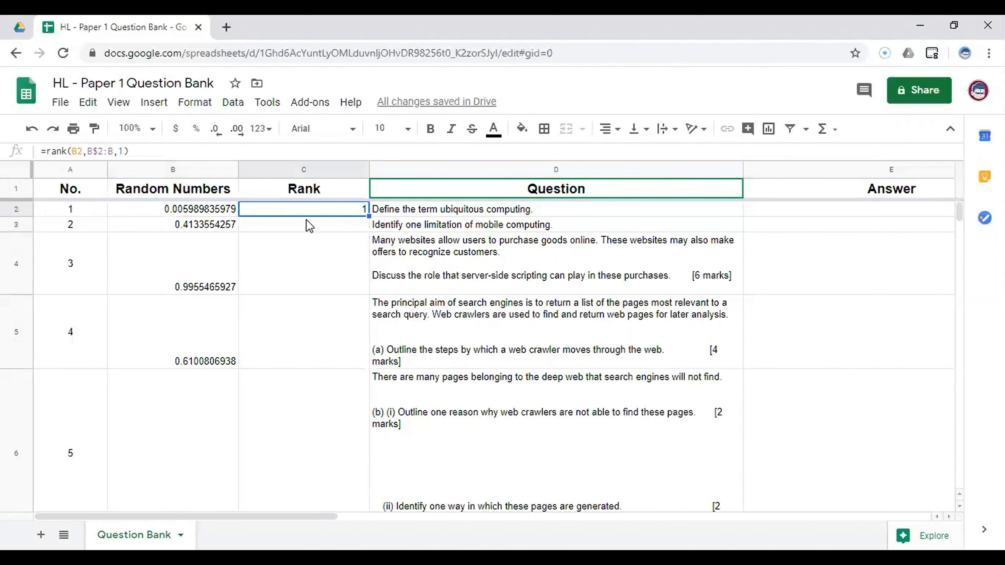
# - Fill the =rank(B2,B$2:B,1) formula from C2 down the Rank column for all the questions and check the filled cells
pyautogui.scroll(-5, 187, 357)
pyautogui.scroll(-5, 187, 358)
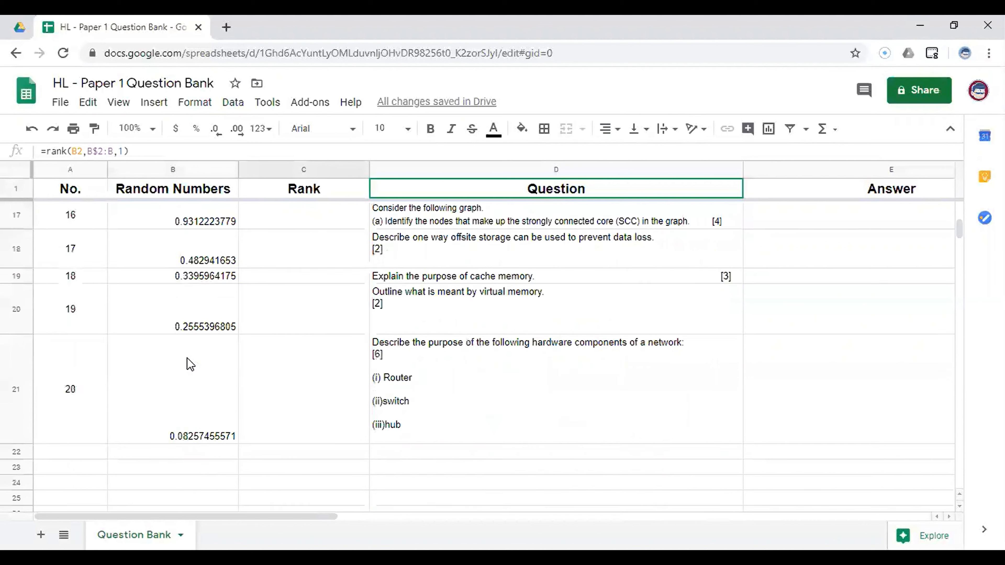
pyautogui.scroll(-3, 187, 357)
pyautogui.scroll(15, 187, 357)
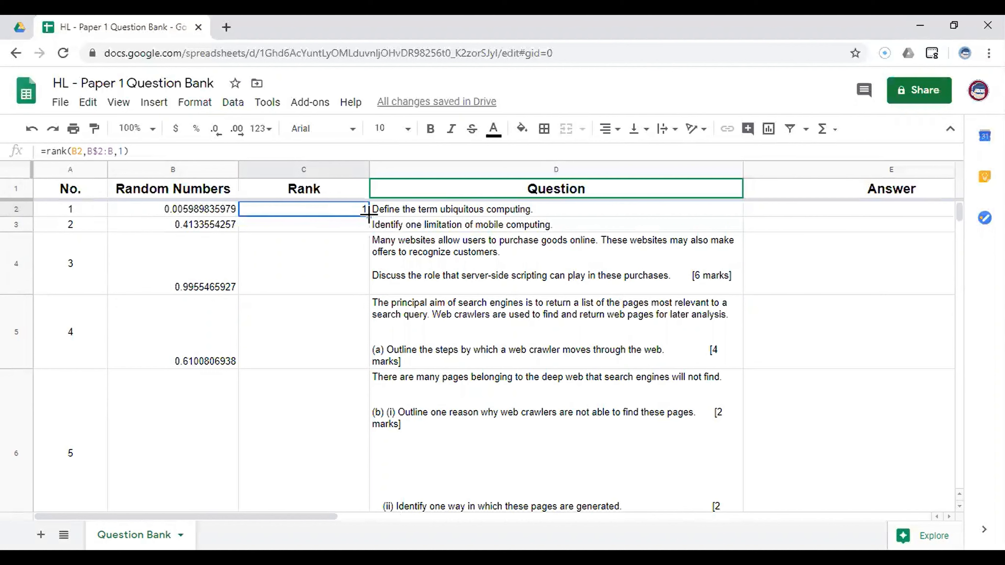
pyautogui.doubleClick(369, 214)
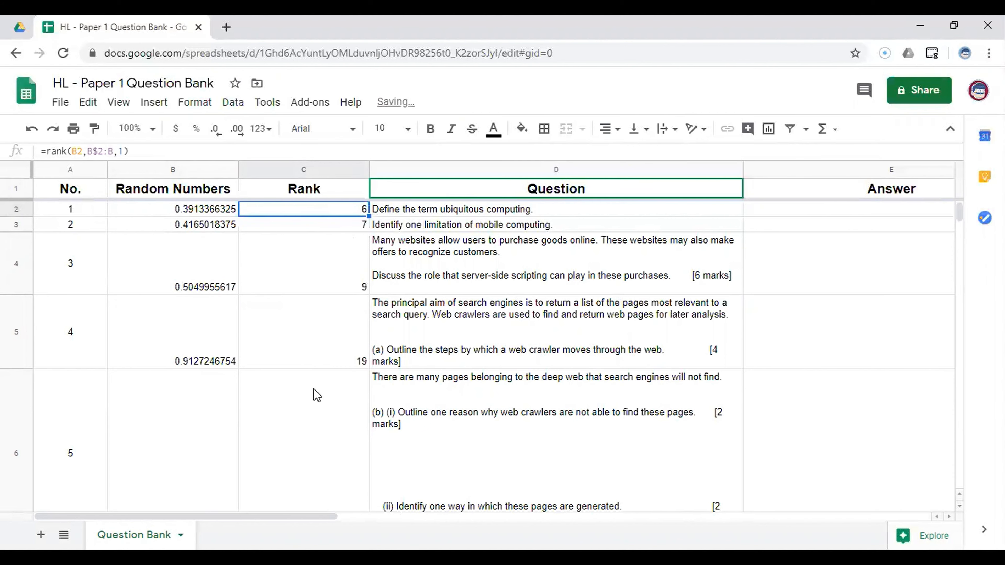
pyautogui.scroll(-10, 314, 393)
pyautogui.scroll(-5, 317, 395)
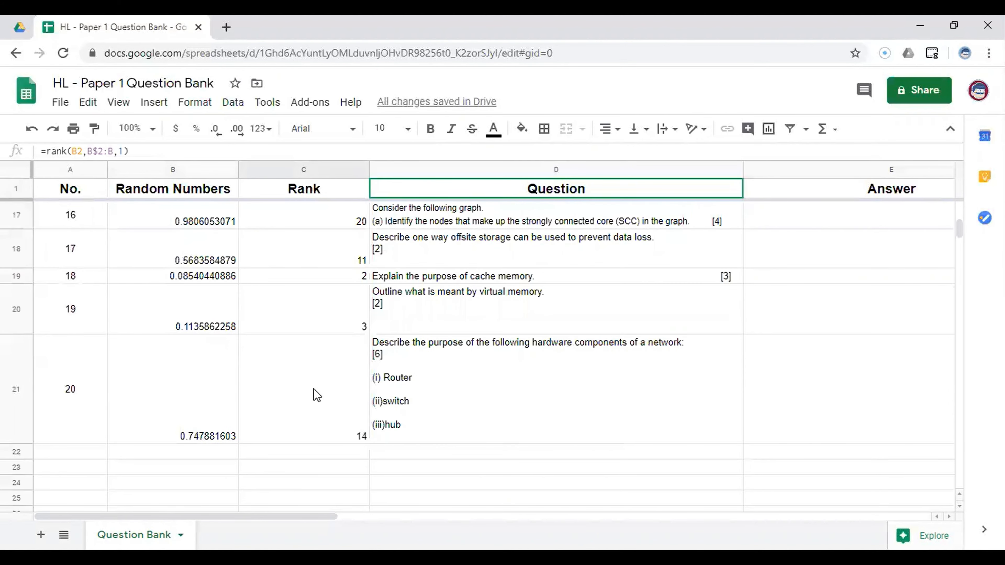
pyautogui.scroll(15, 162, 335)
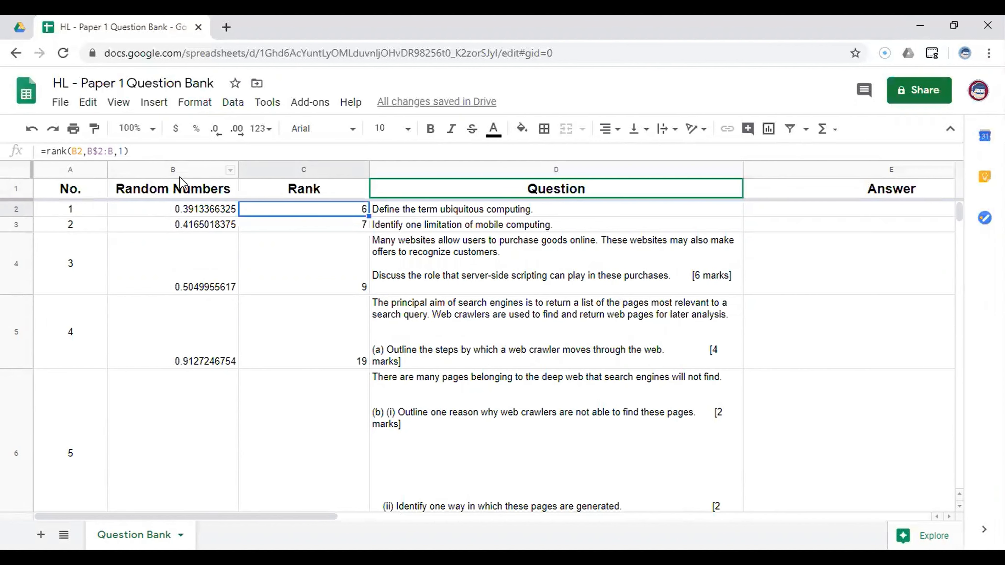
# - Narrow the Random Numbers and Rank columns to fit their headings and centre their contents horizontally and vertically
pyautogui.moveTo(237, 164); pyautogui.dragTo(229, 167)
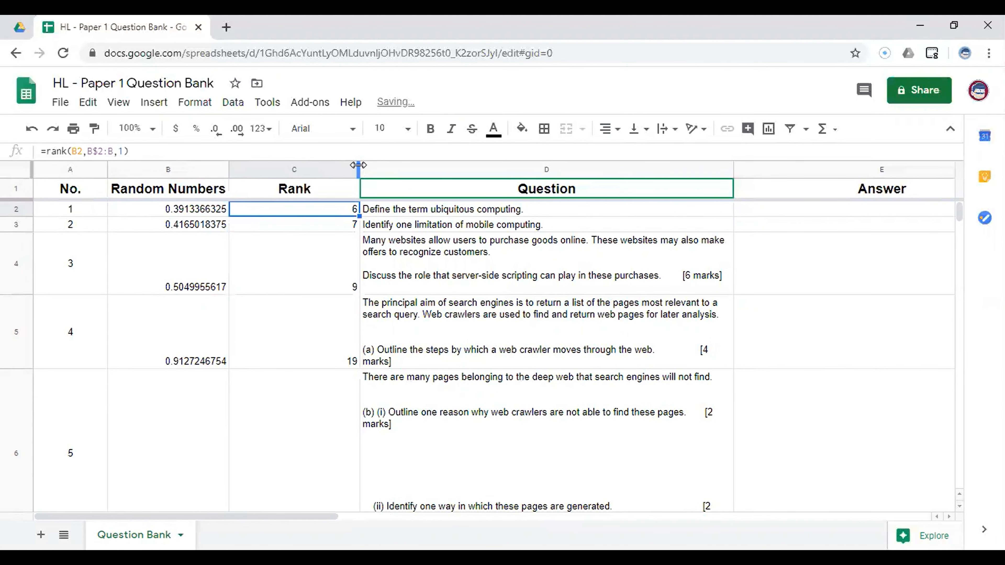
pyautogui.moveTo(358, 165); pyautogui.dragTo(268, 164)
pyautogui.moveTo(189, 169); pyautogui.dragTo(246, 168)
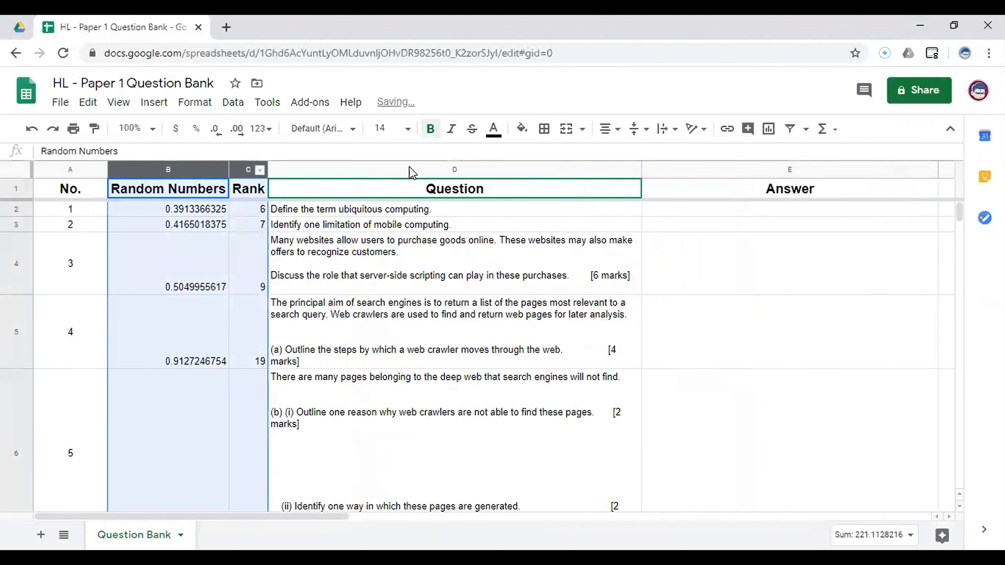
pyautogui.click(611, 131)
pyautogui.click(627, 154)
pyautogui.click(639, 130)
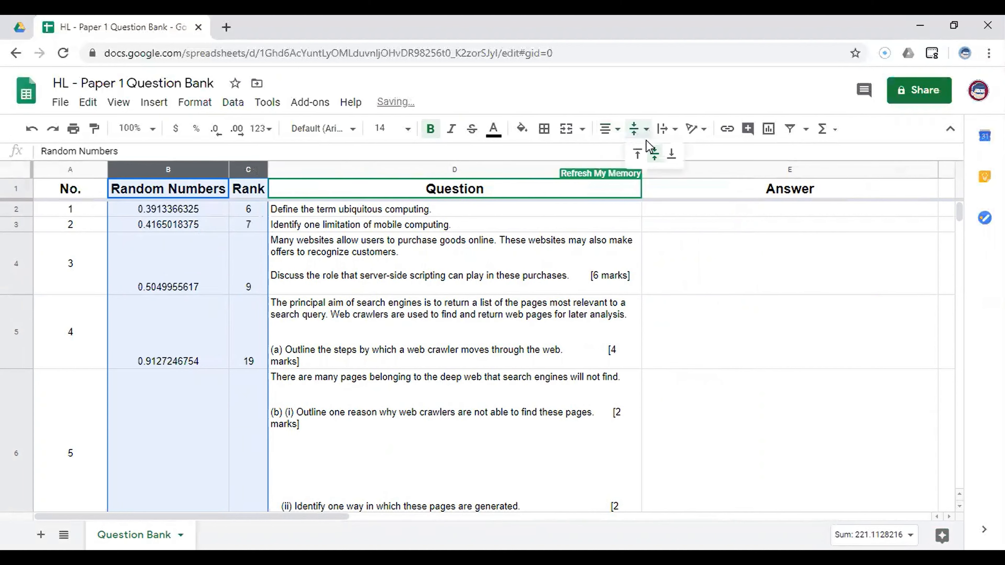
pyautogui.click(654, 154)
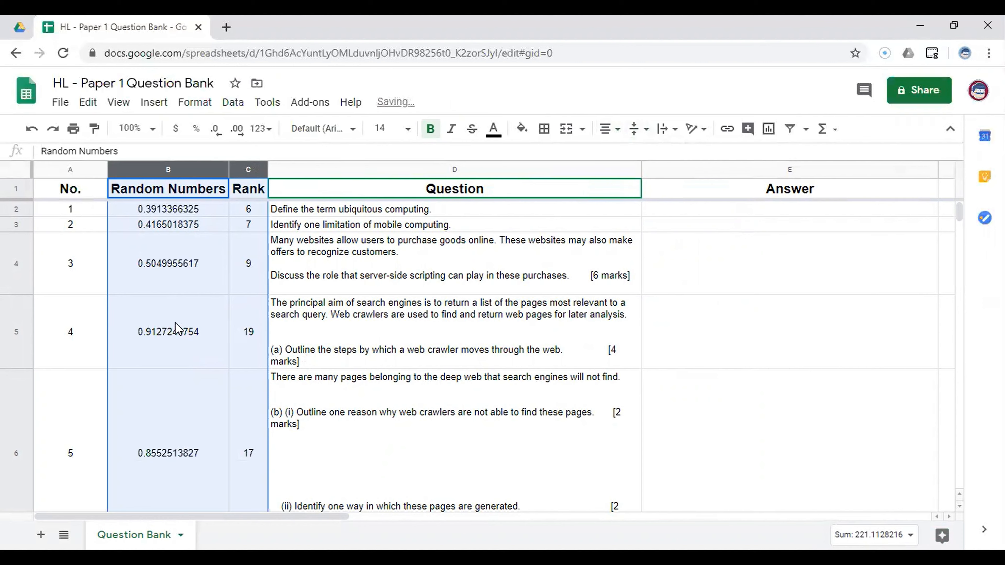
pyautogui.click(236, 409)
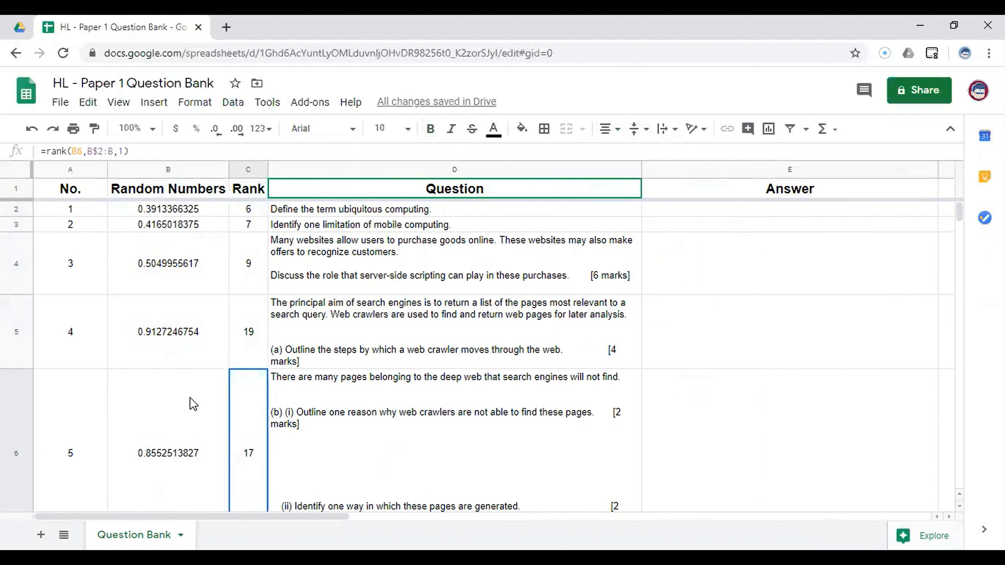
# - Add a new sheet to the spreadsheet and rename it "Random Questions"
pyautogui.click(41, 535)
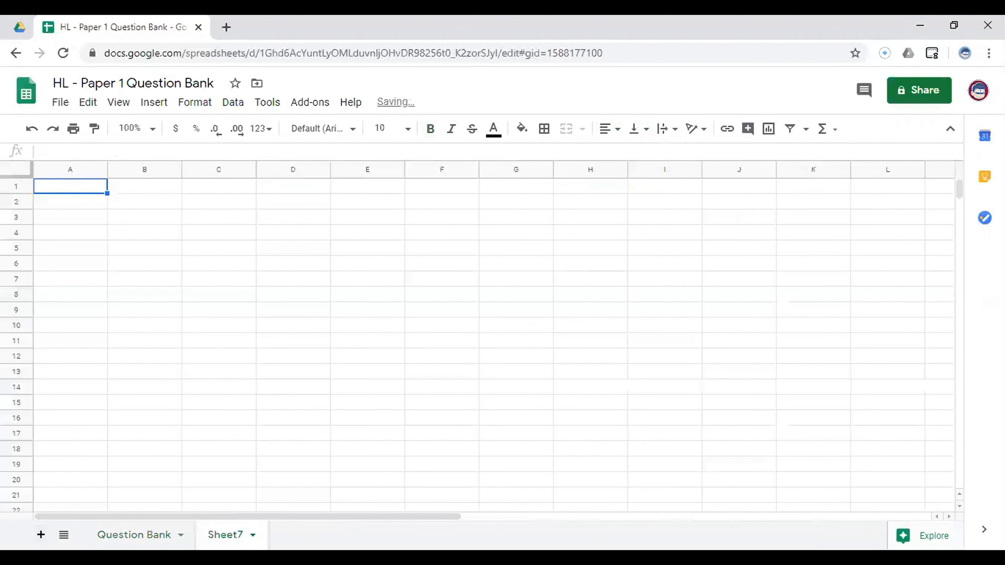
pyautogui.click(253, 535)
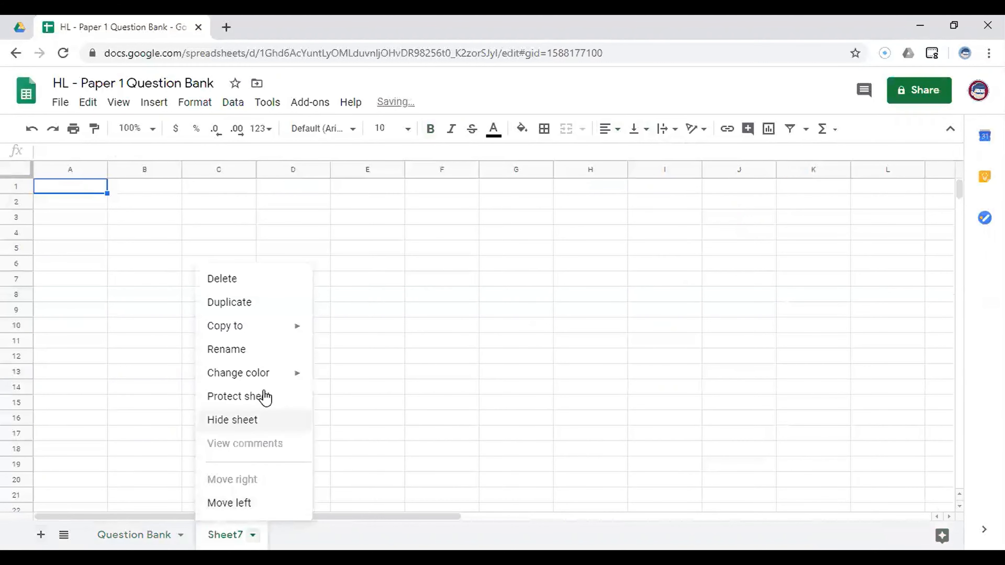
pyautogui.click(262, 357)
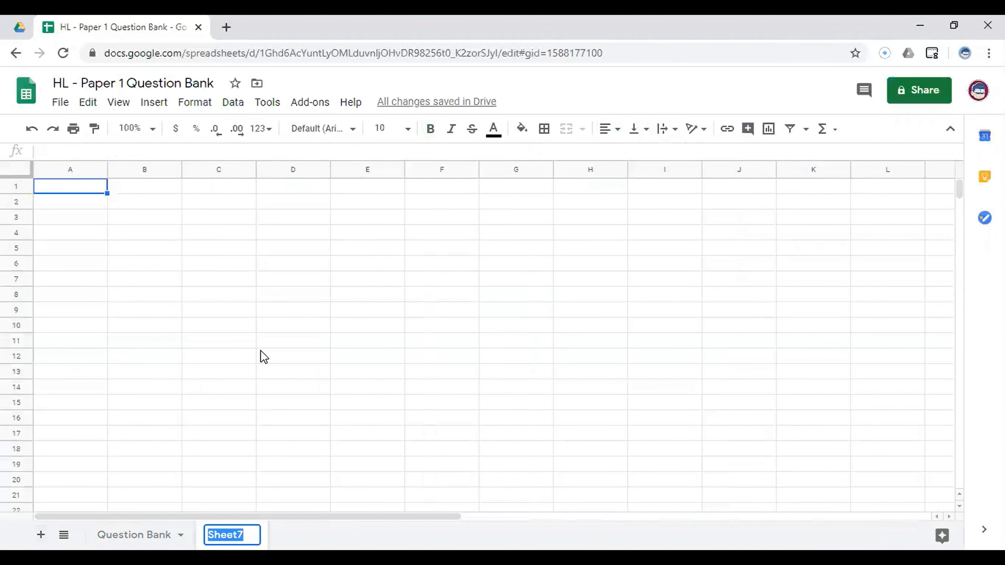
pyautogui.write('Random')
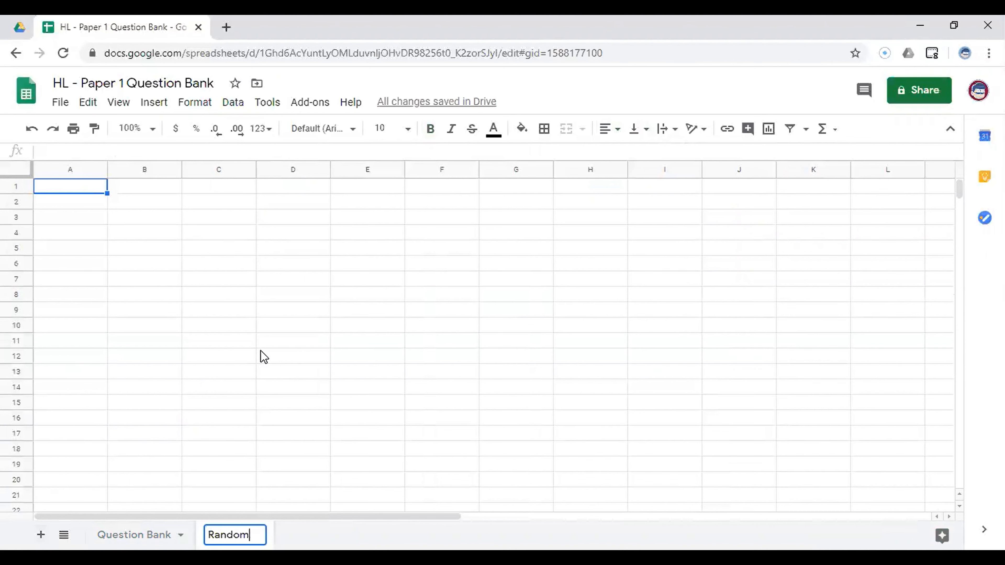
pyautogui.write(' Questio')
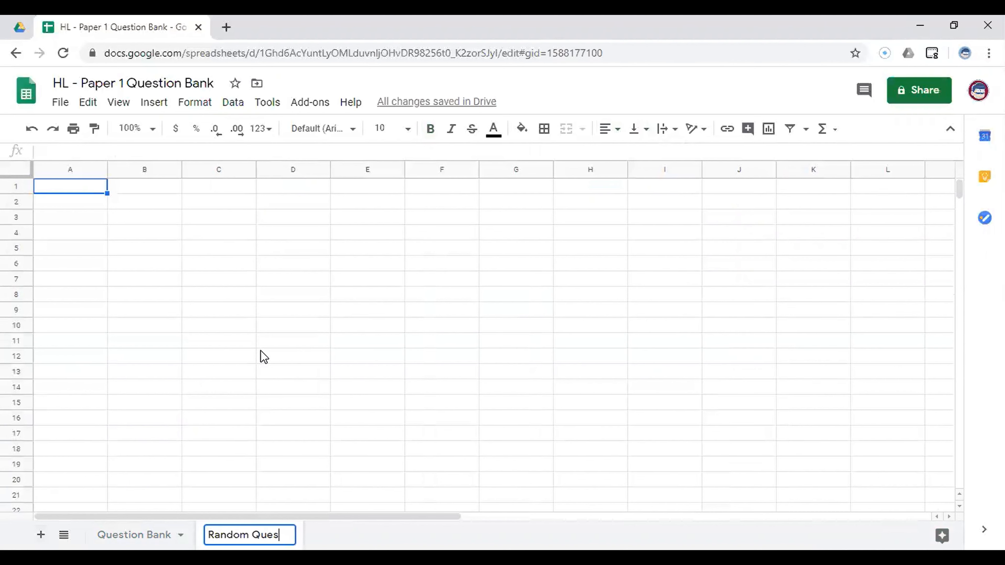
pyautogui.write('ns')
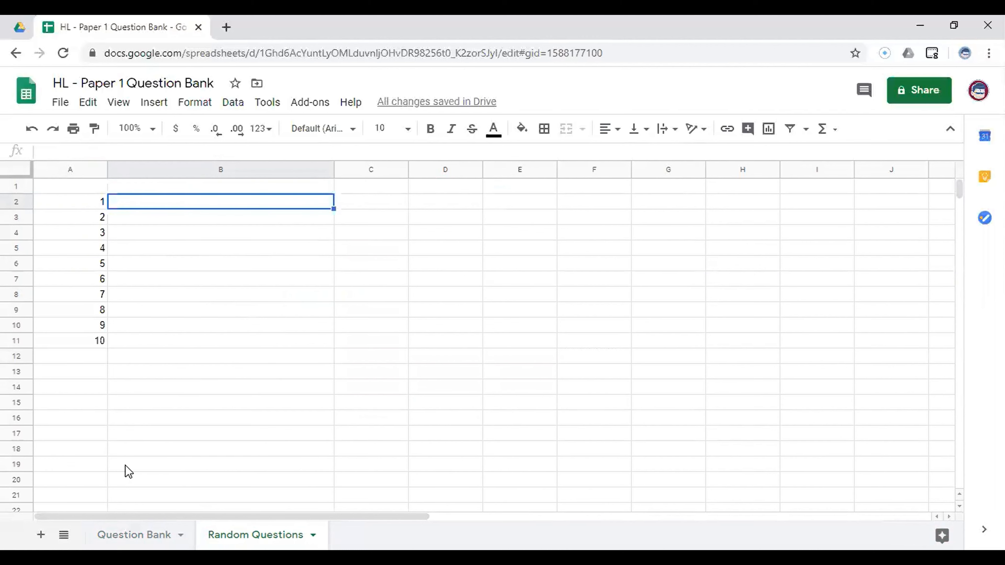
# - Begin a VLOOKUP formula in B2 of the Random Questions sheet with A2 as the search key
pyautogui.doubleClick(168, 205)
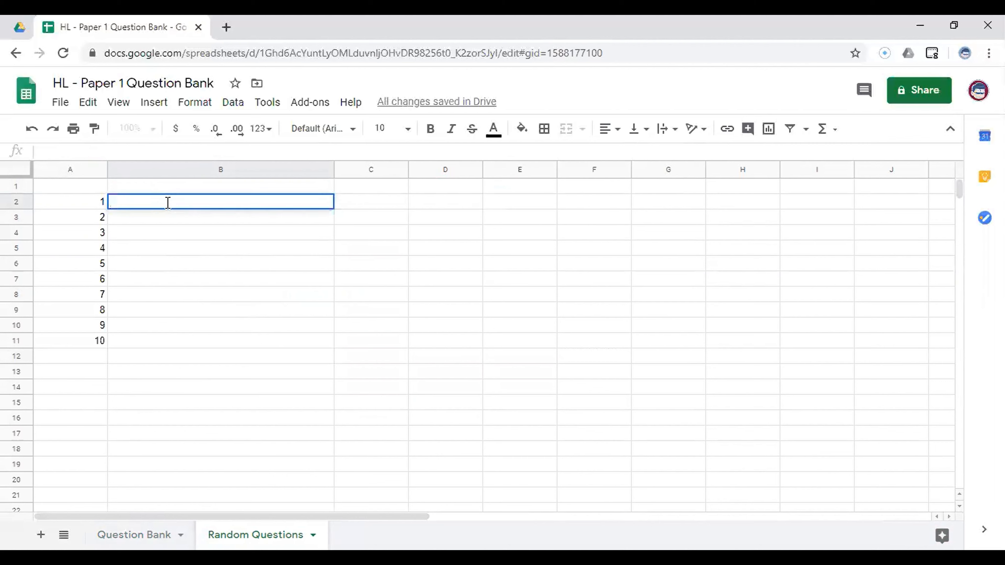
pyautogui.write('v')
pyautogui.press('BackSpace')
pyautogui.write('=')
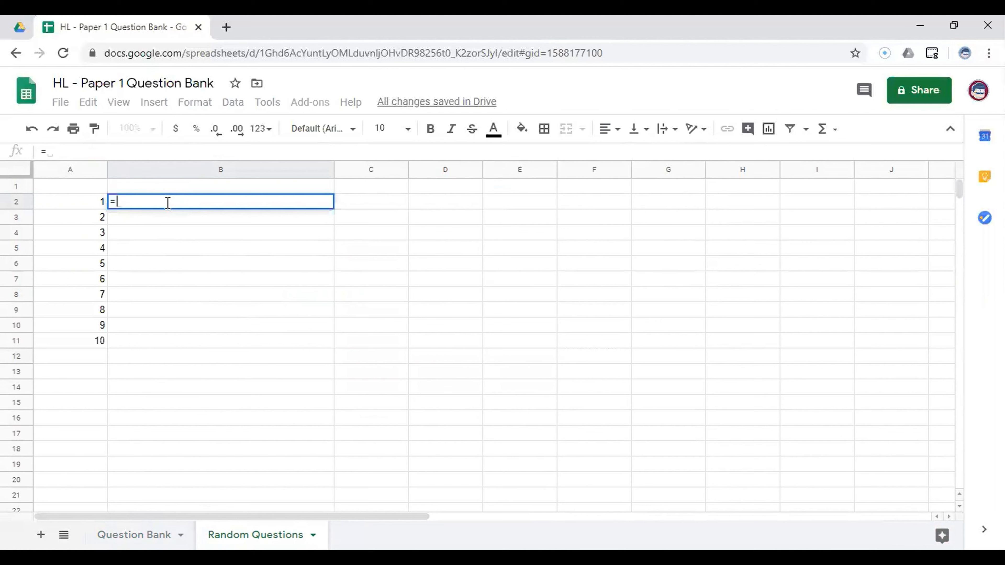
pyautogui.write('vlookup')
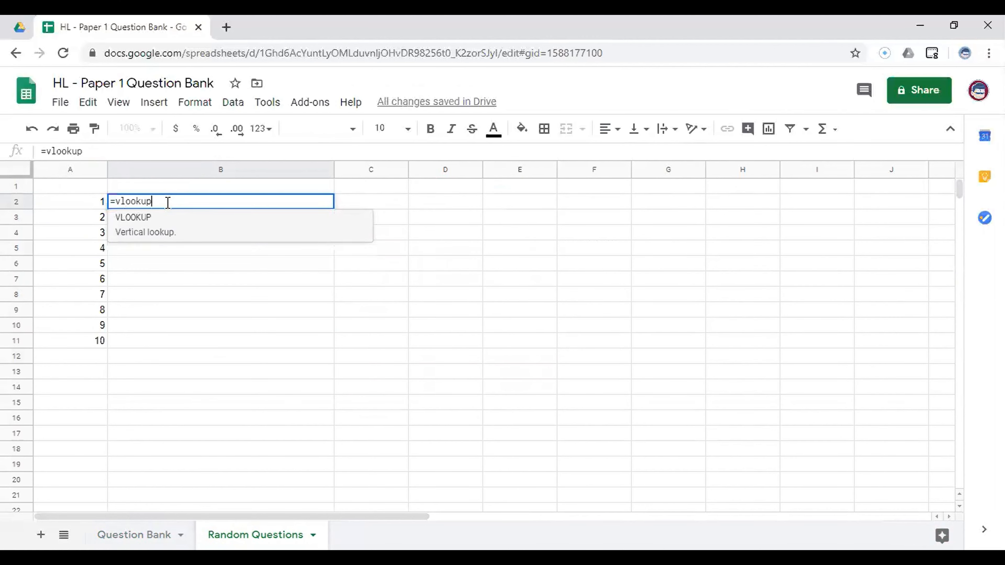
pyautogui.write('(')
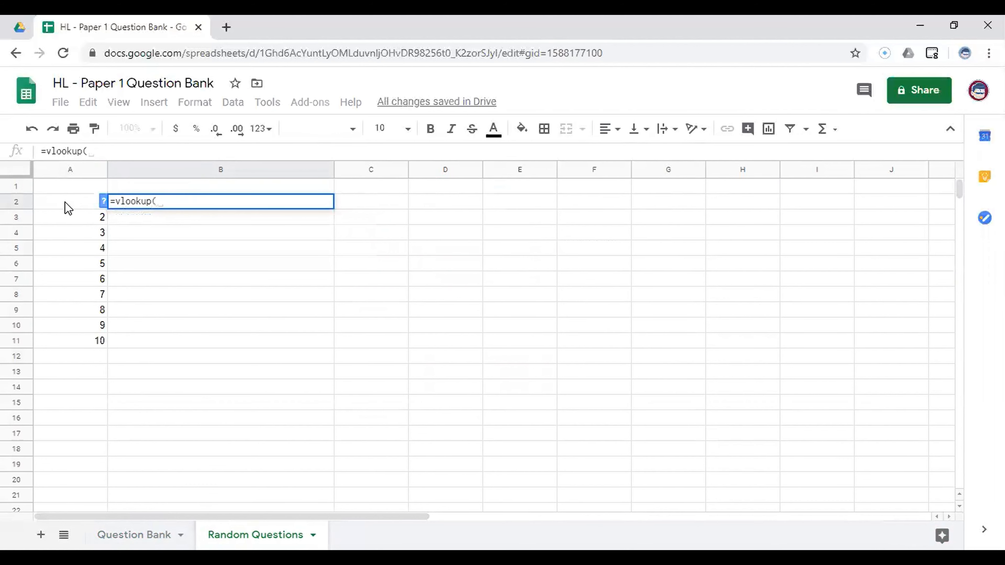
pyautogui.click(86, 208)
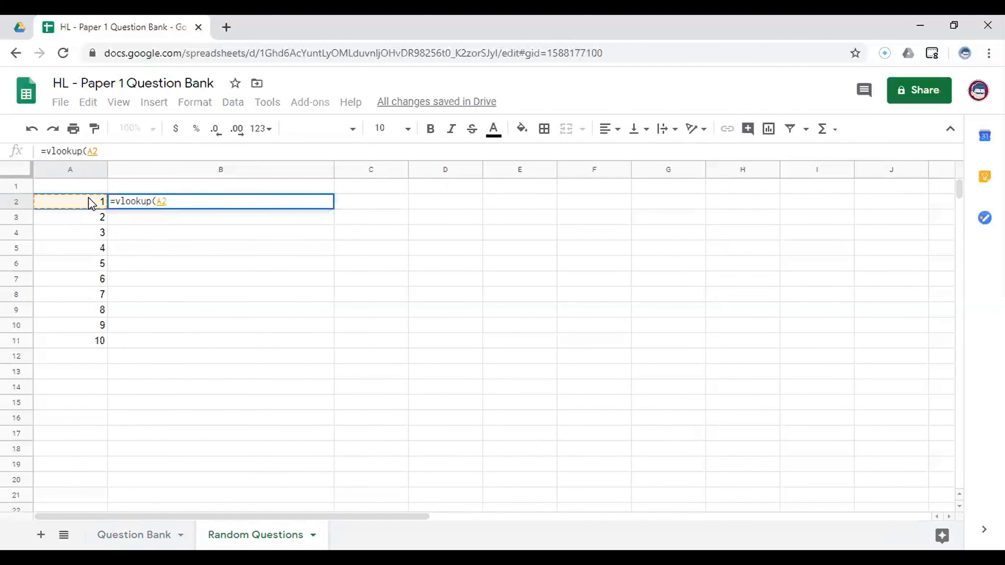
pyautogui.write(',')
# - Complete the VLOOKUP with Question Bank columns C:D as the range, column index 2 and FALSE for an exact match
pyautogui.click(166, 532)
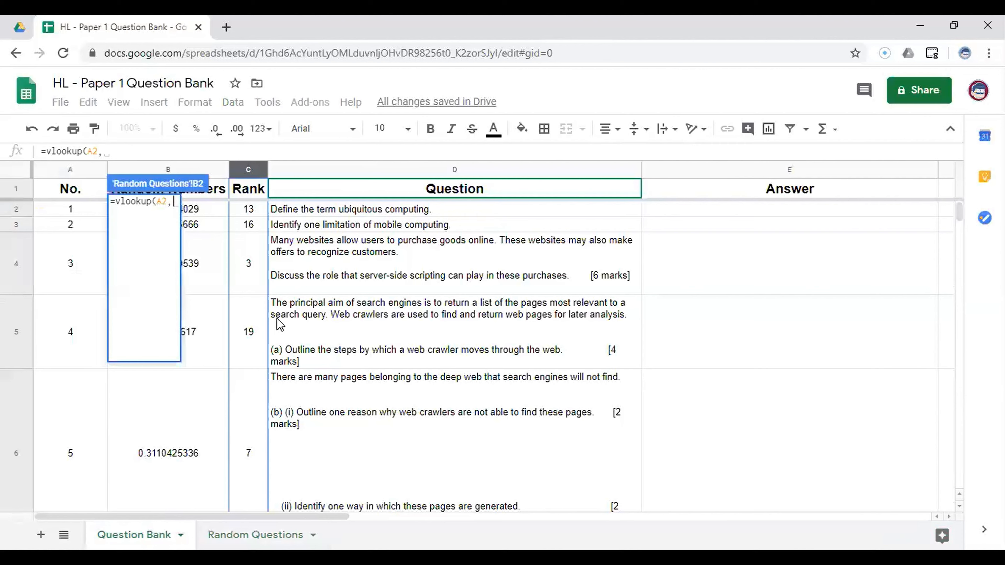
pyautogui.click(245, 169)
pyautogui.moveTo(246, 173); pyautogui.dragTo(350, 185)
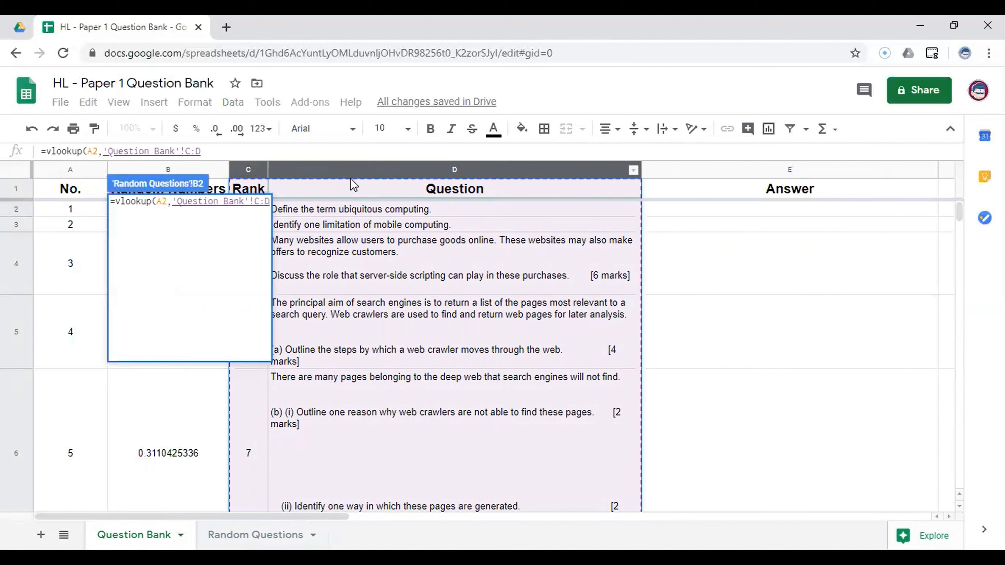
pyautogui.write(',')
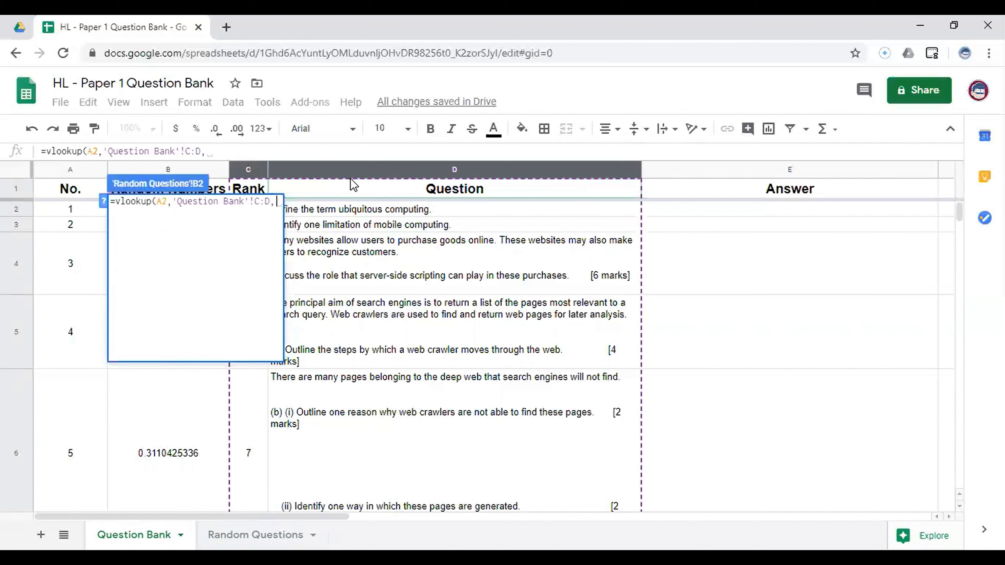
pyautogui.write('2,FALSE')
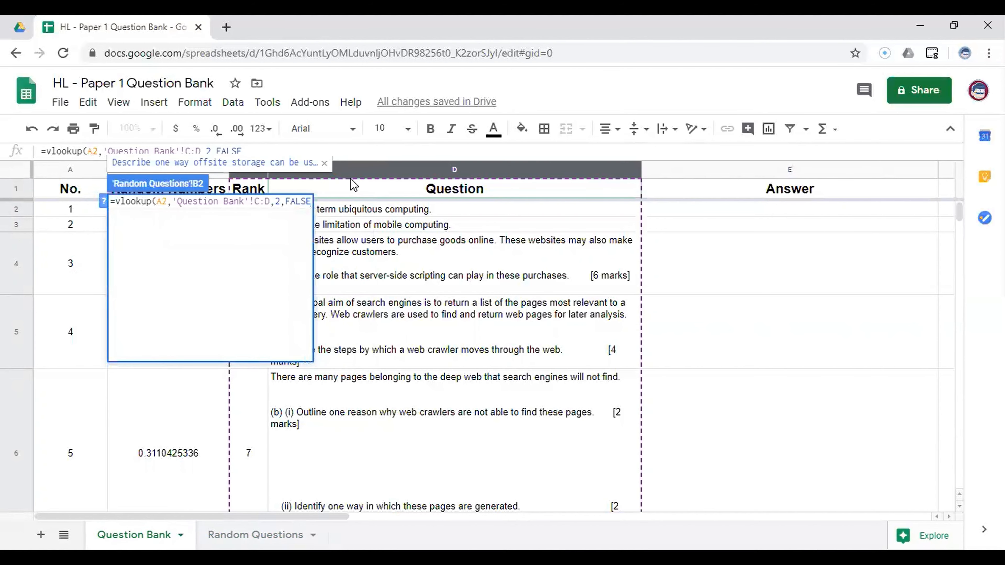
pyautogui.write(')')
pyautogui.press('Return')
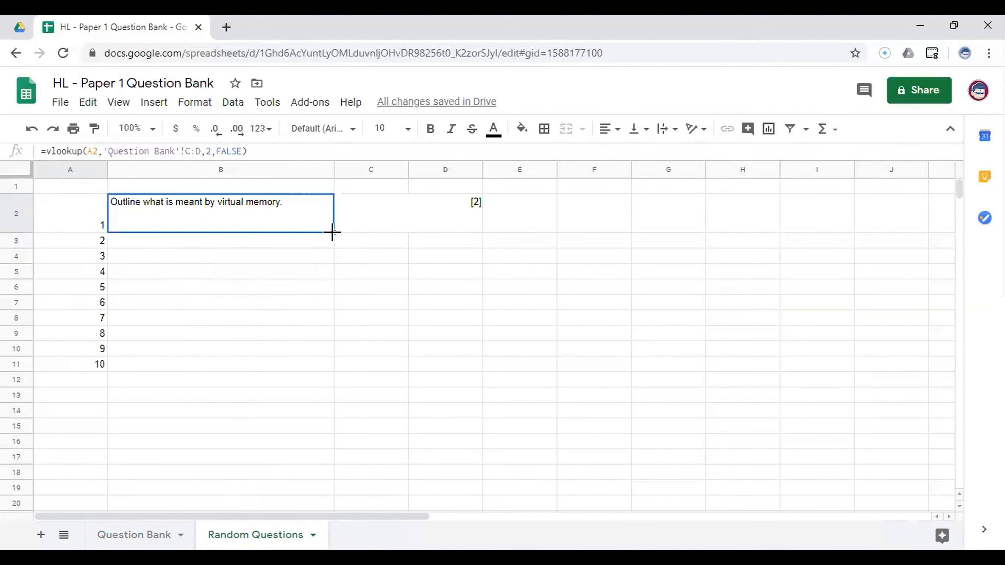
# - Fill the VLOOKUP formula from B2 down to B11 and review the questions it returns
pyautogui.moveTo(333, 231); pyautogui.dragTo(333, 365)
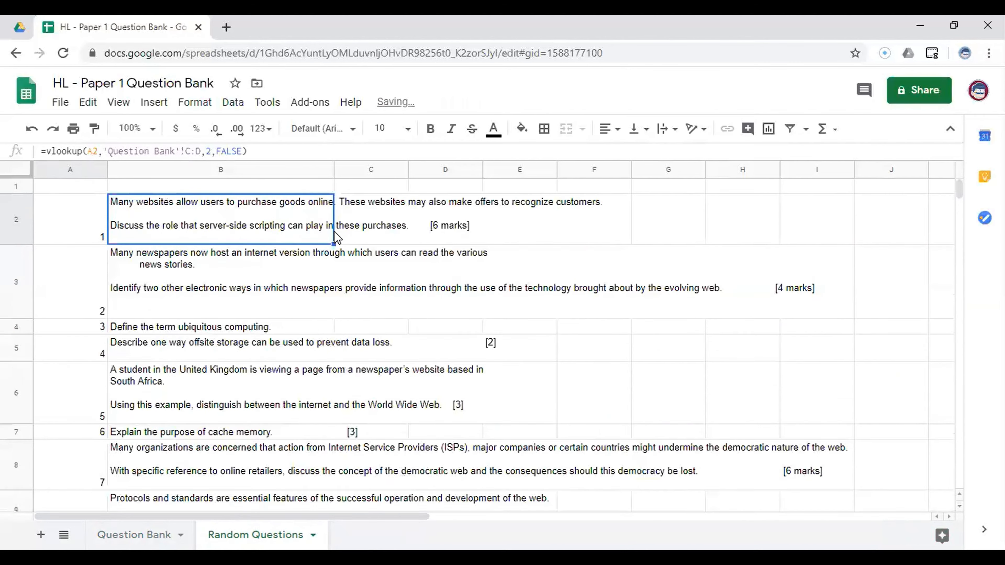
pyautogui.scroll(-5, 212, 327)
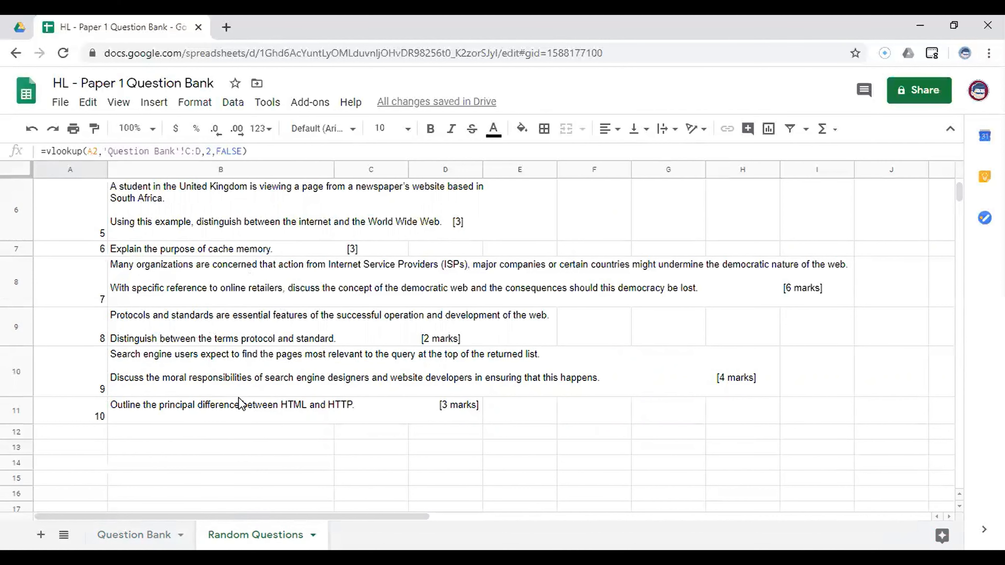
pyautogui.scroll(5, 239, 398)
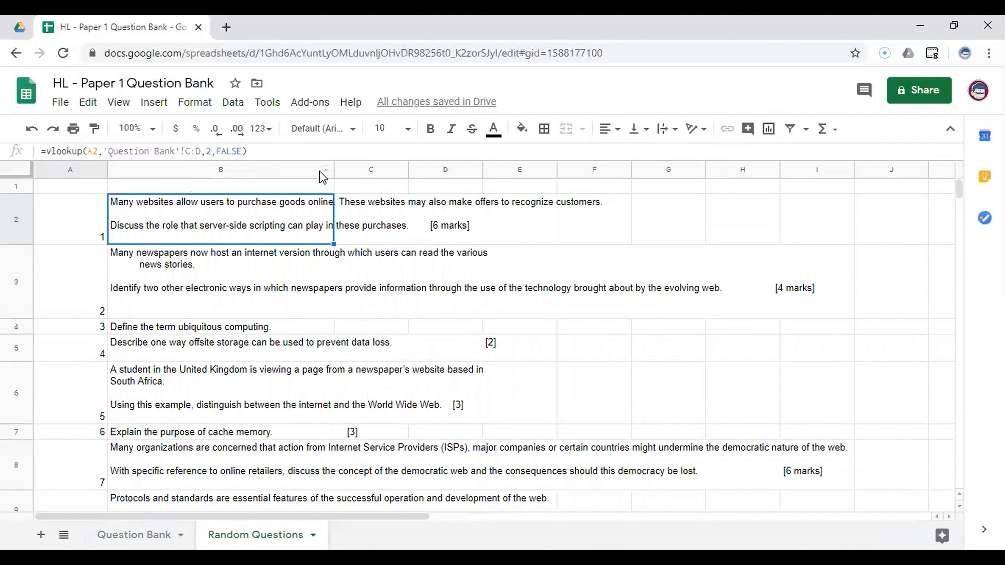
# - Set column B of the Random Questions sheet to wrap its text, and widen the column for the questions
pyautogui.click(300, 171)
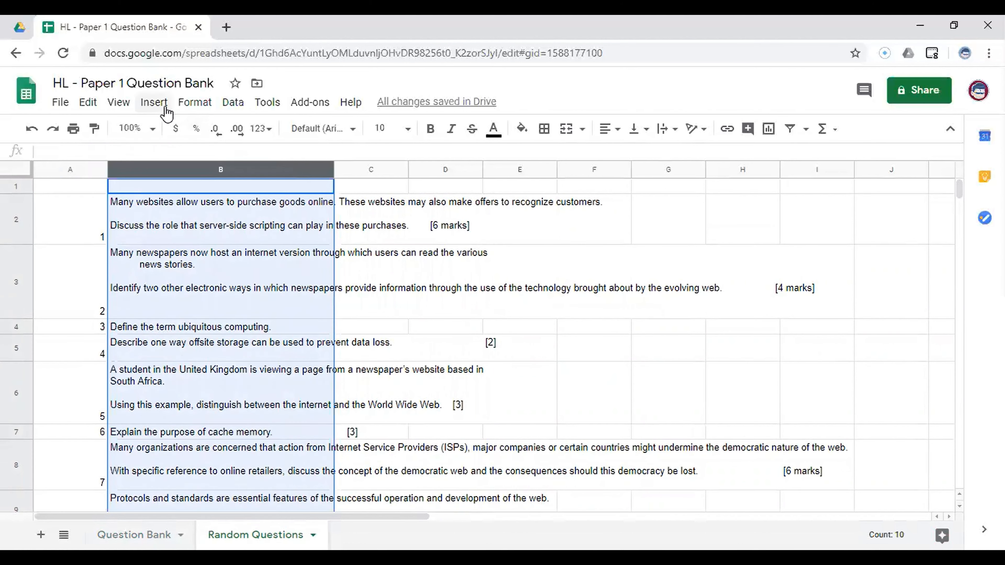
pyautogui.click(194, 104)
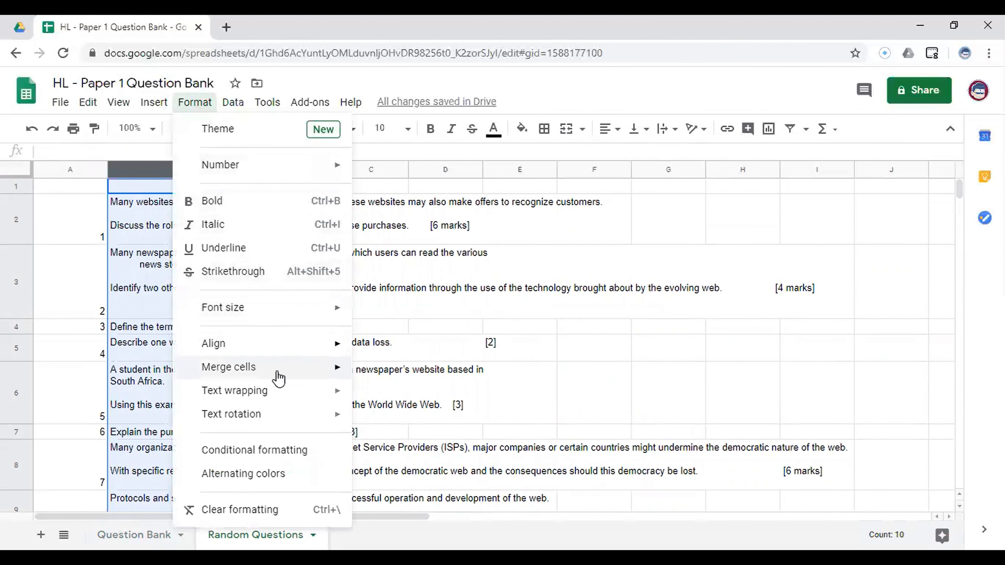
pyautogui.moveTo(282, 398)
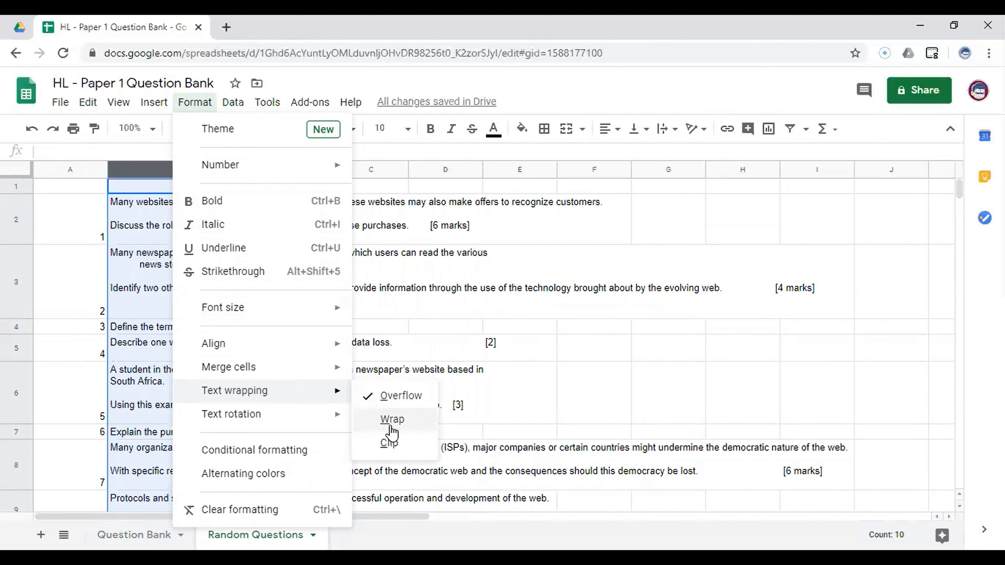
pyautogui.click(392, 421)
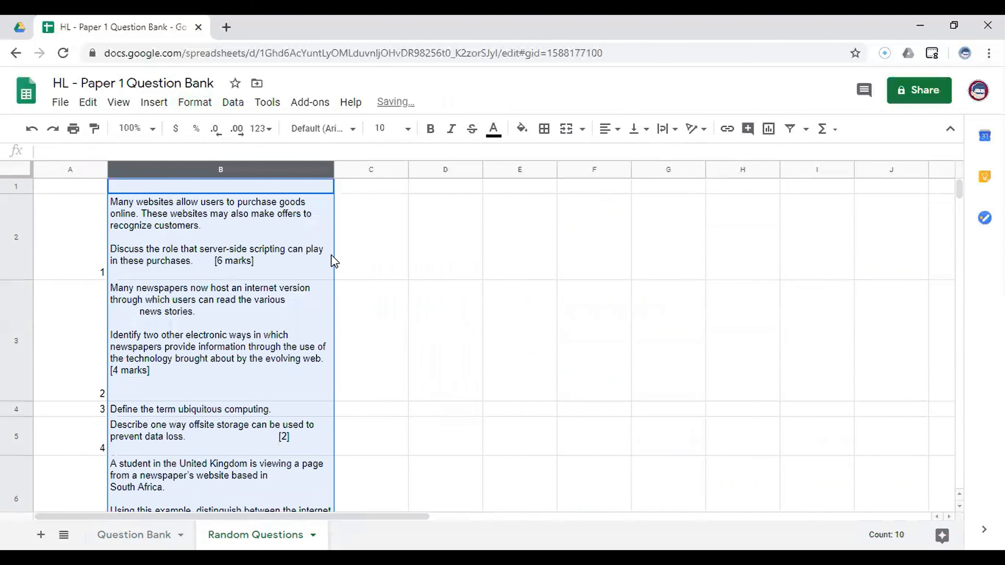
pyautogui.moveTo(337, 170); pyautogui.dragTo(408, 187)
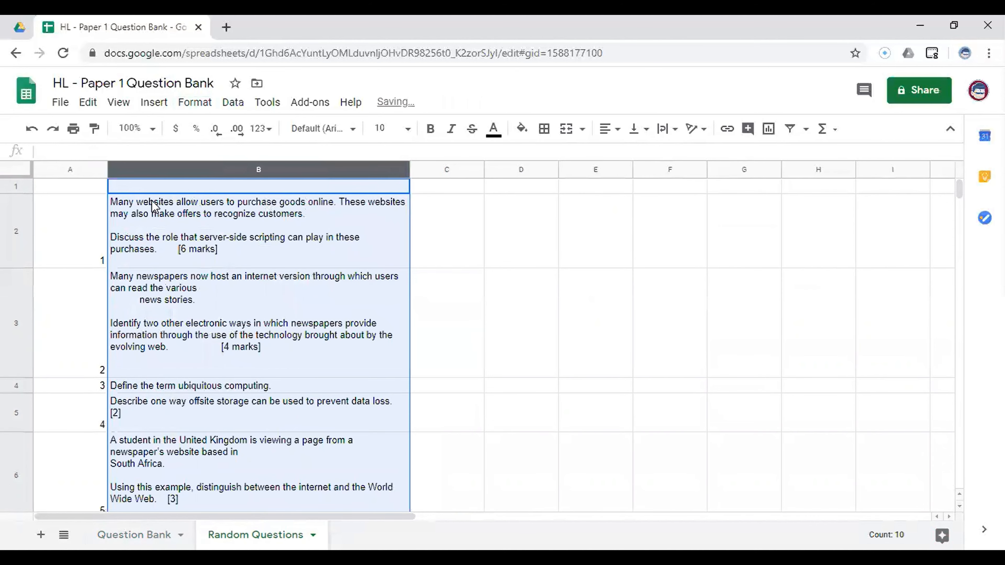
pyautogui.scroll(-2, 72, 228)
pyautogui.scroll(2, 73, 228)
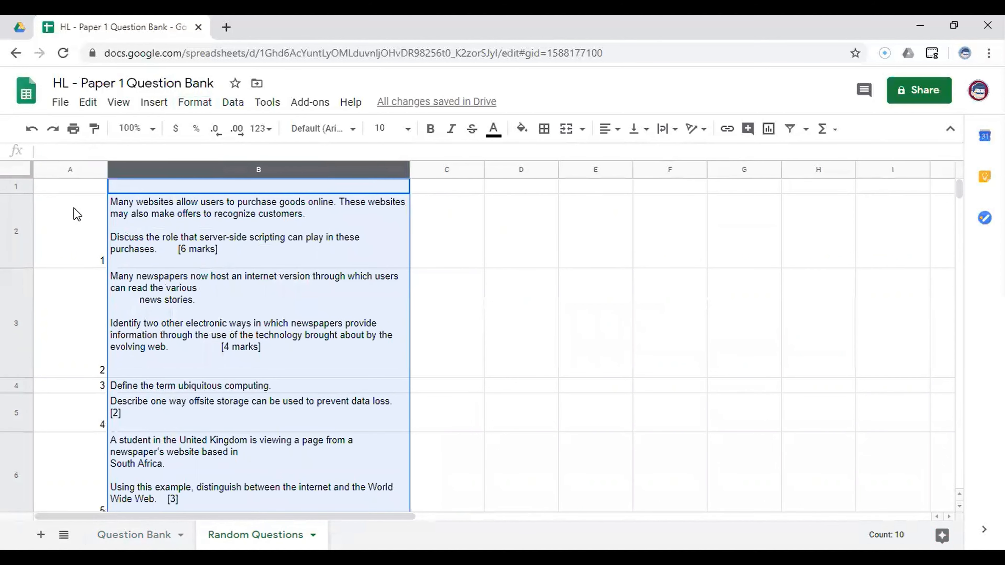
# - Centre column A of the Random Questions sheet horizontally and align it to the middle vertically
pyautogui.click(79, 222)
pyautogui.click(81, 171)
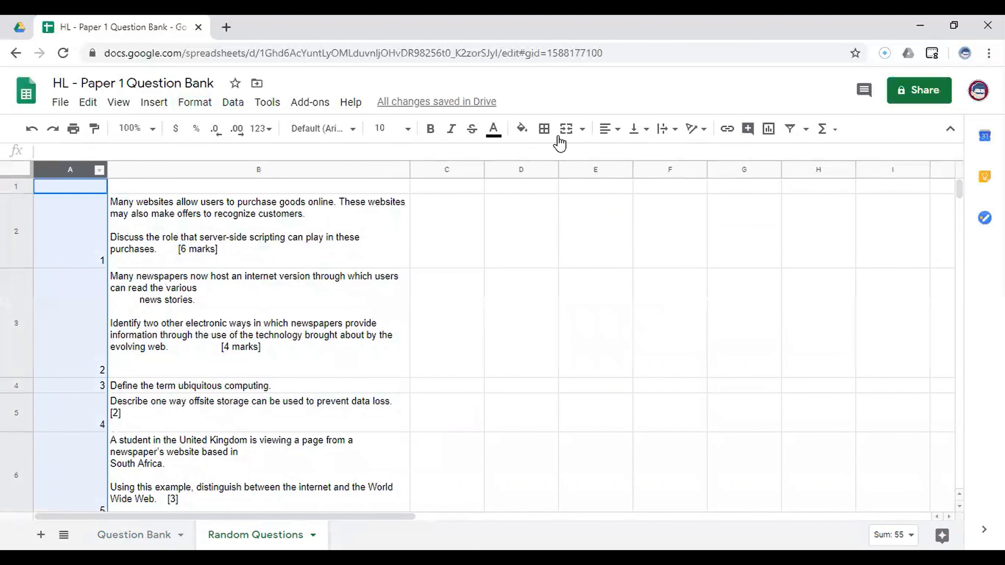
pyautogui.click(612, 129)
pyautogui.click(625, 155)
pyautogui.click(646, 134)
pyautogui.click(653, 155)
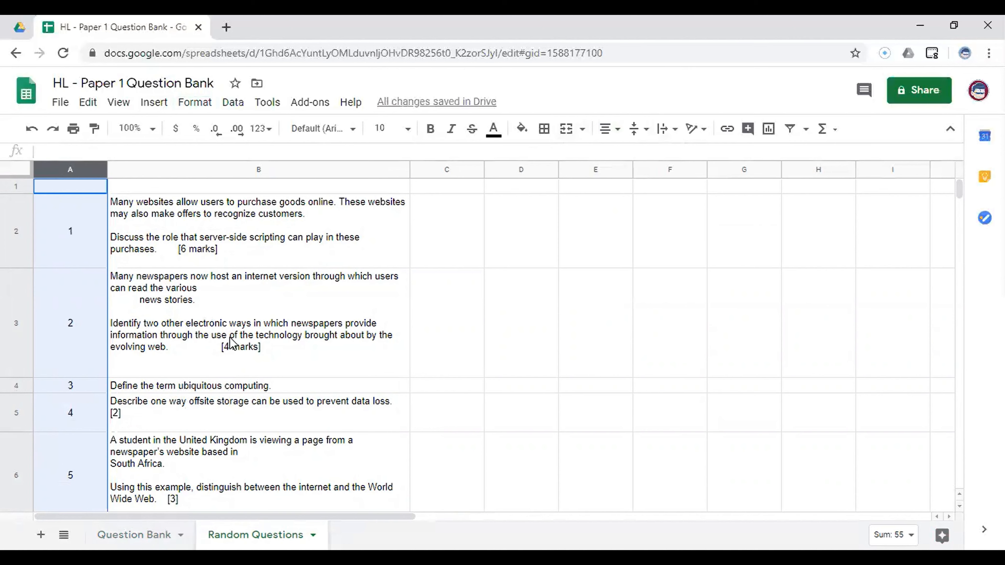
# - Enter the column headers Rank in A1 and Question in B1 of the Random Questions sheet
pyautogui.click(91, 189)
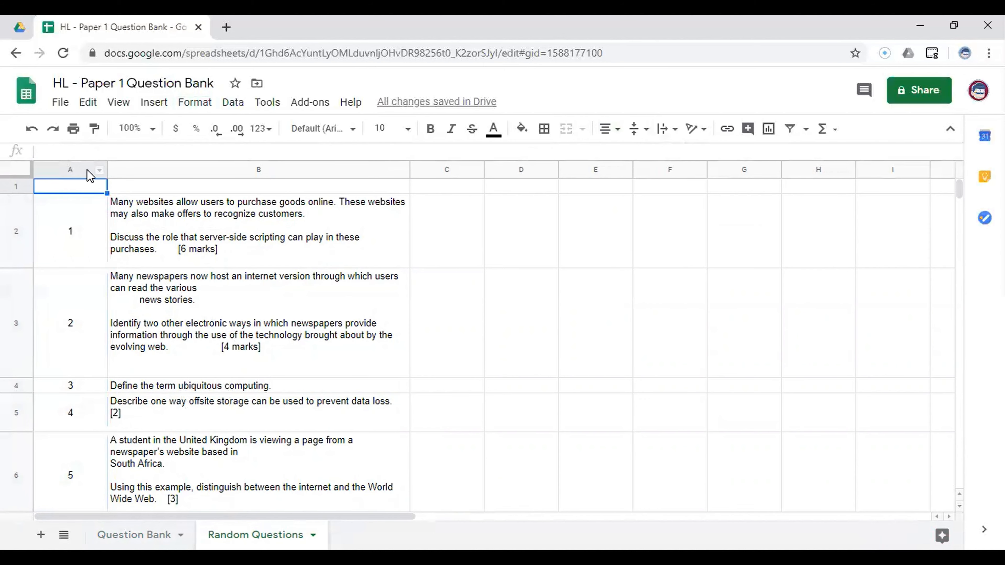
pyautogui.write('Rank')
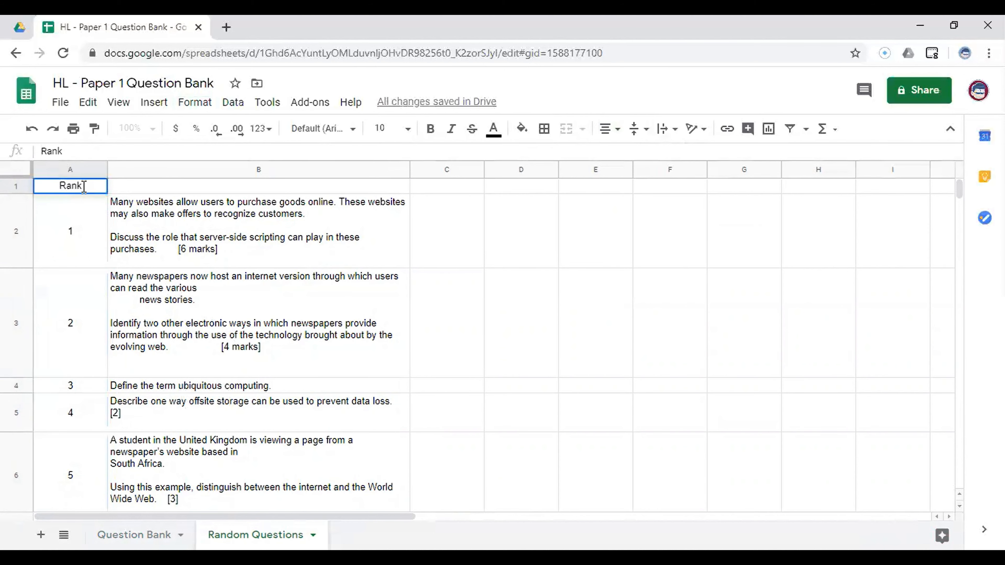
pyautogui.click(138, 189)
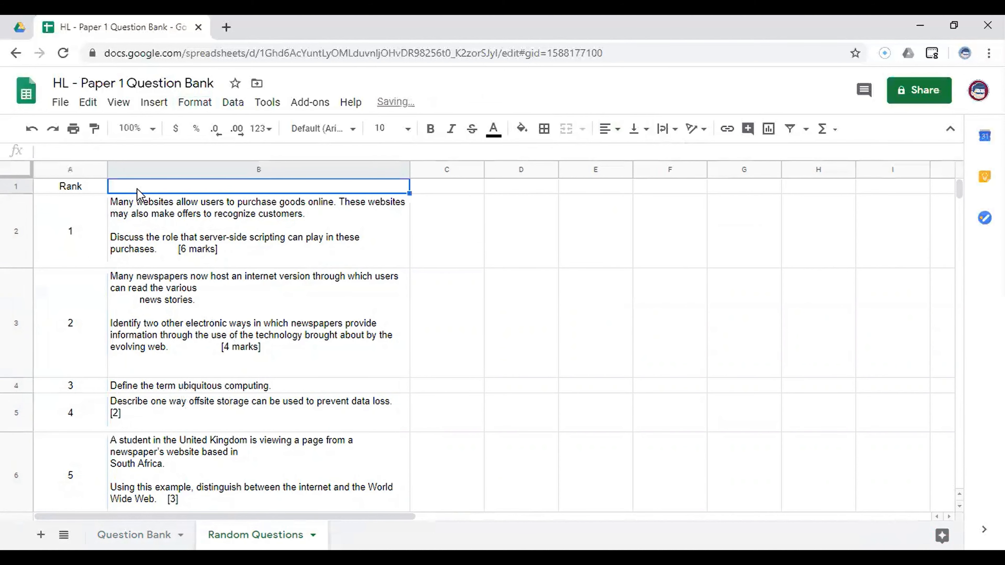
pyautogui.write('Question')
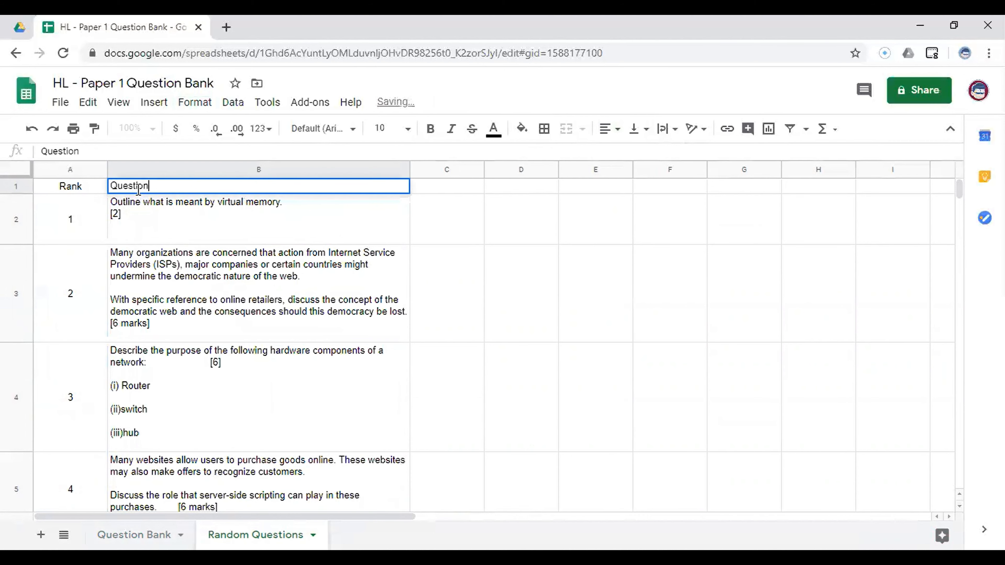
pyautogui.click(235, 304)
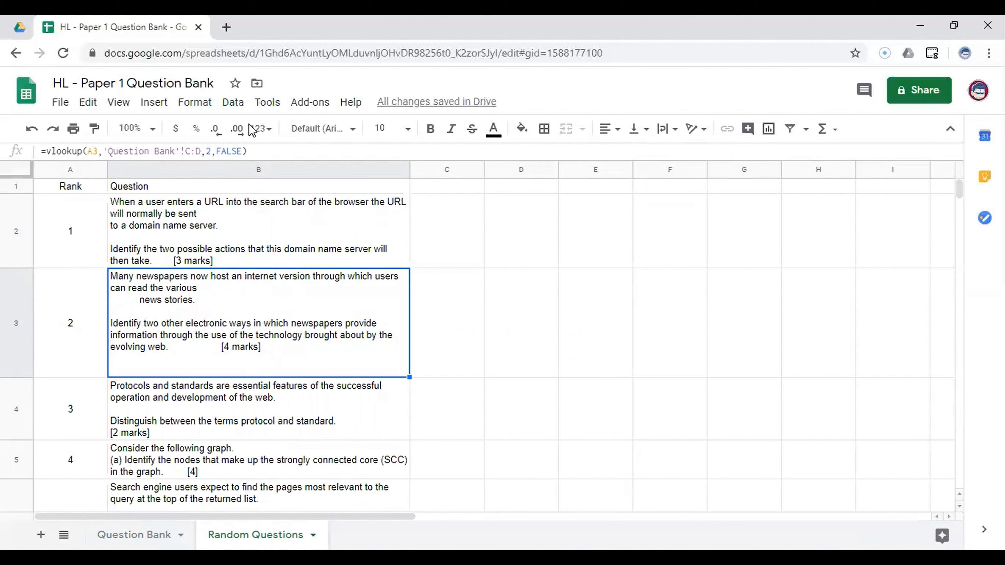
pyautogui.click(298, 103)
pyautogui.moveTo(326, 171)
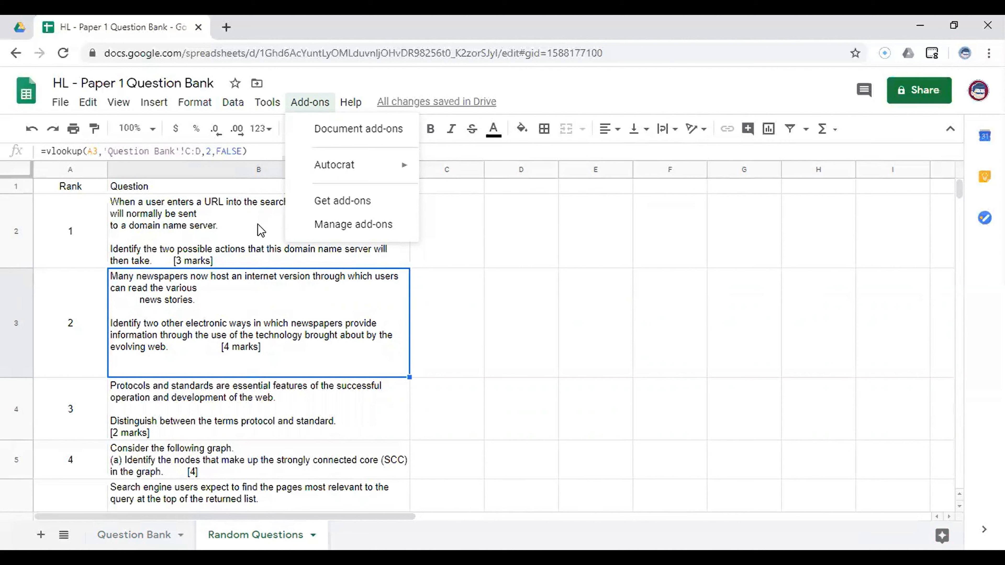
pyautogui.click(174, 217)
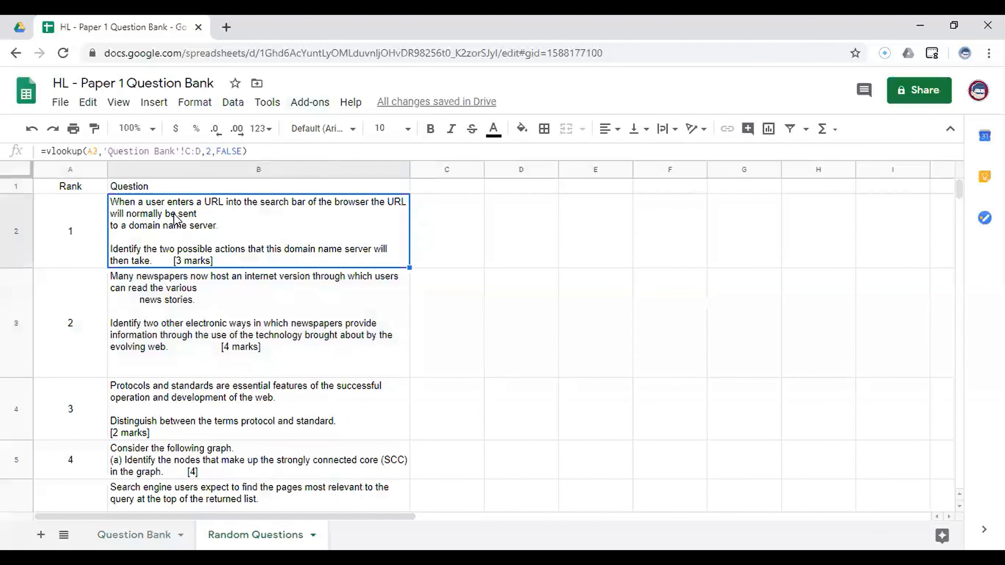
pyautogui.click(181, 300)
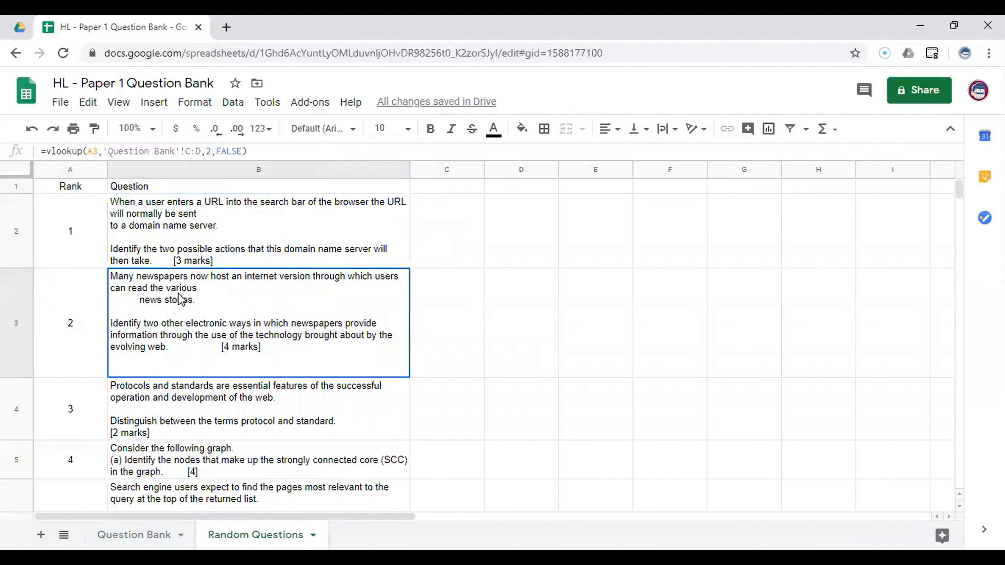
pyautogui.click(184, 402)
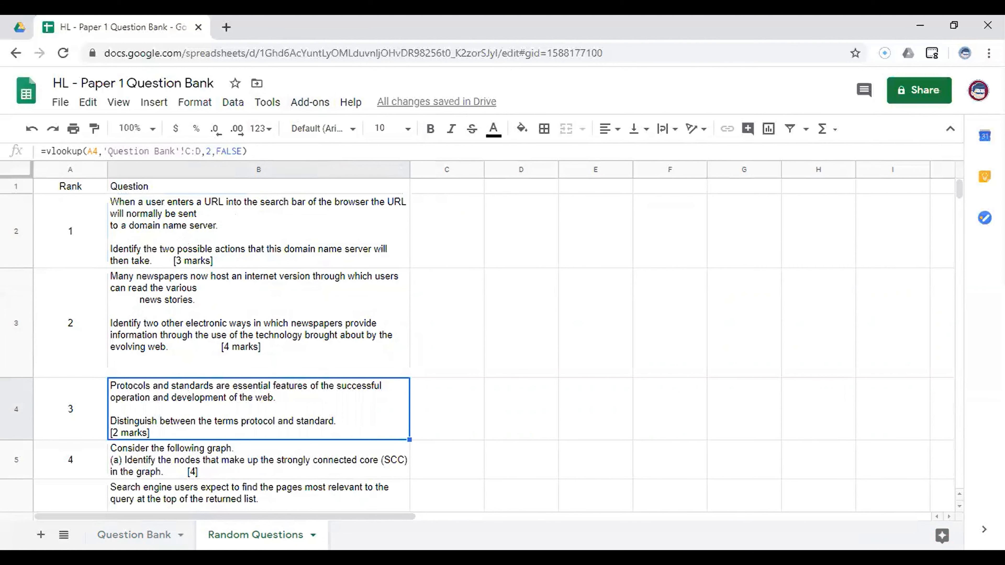
# - Add a new blank sheet to the question bank spreadsheet after the Random Questions sheet
pyautogui.click(41, 535)
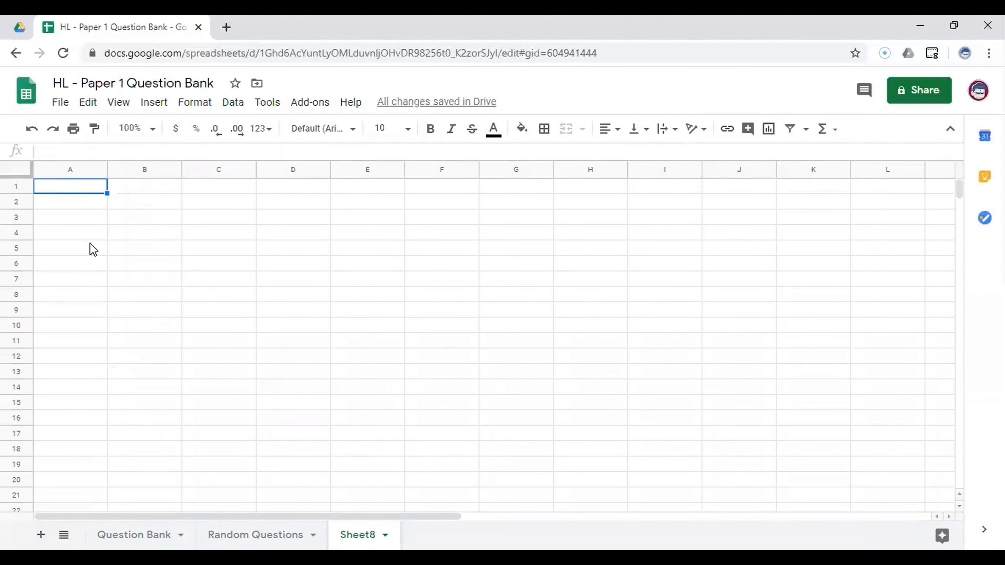
pyautogui.click(310, 103)
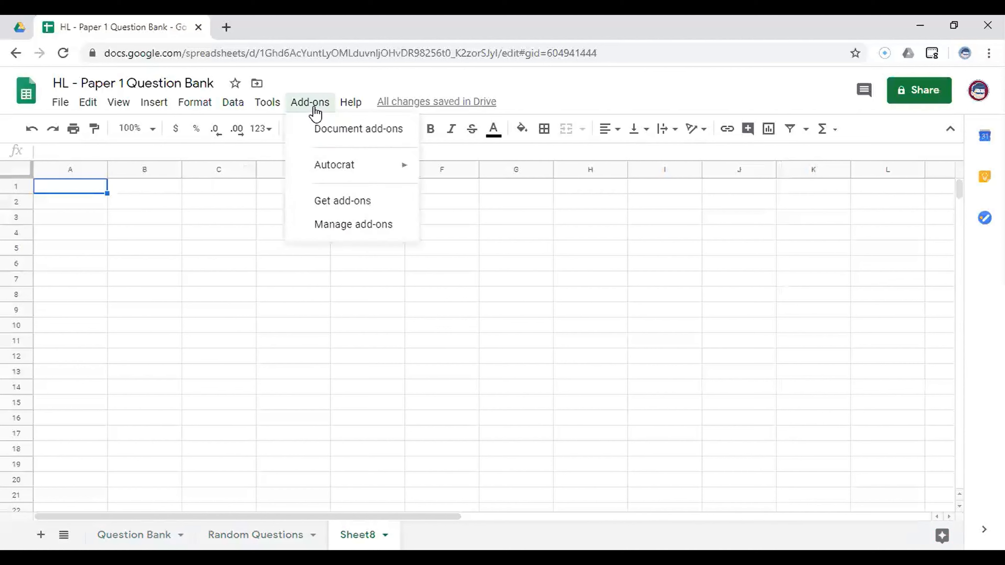
pyautogui.moveTo(325, 171)
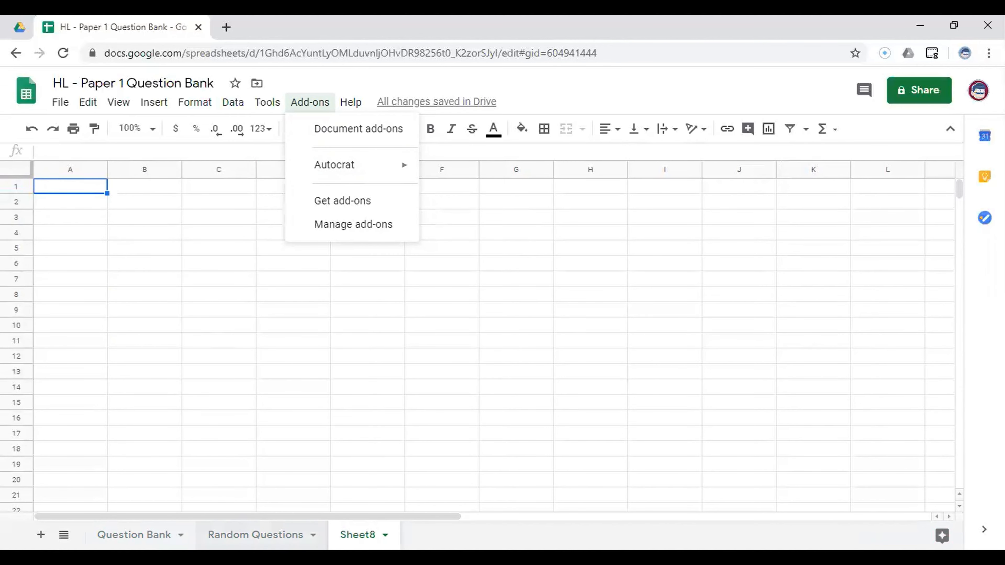
pyautogui.click(256, 535)
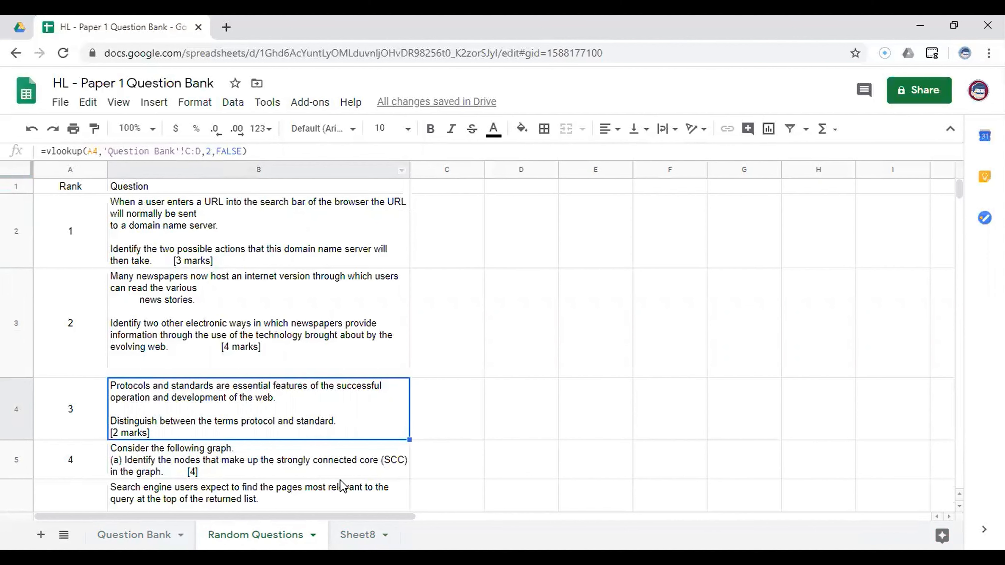
pyautogui.click(359, 535)
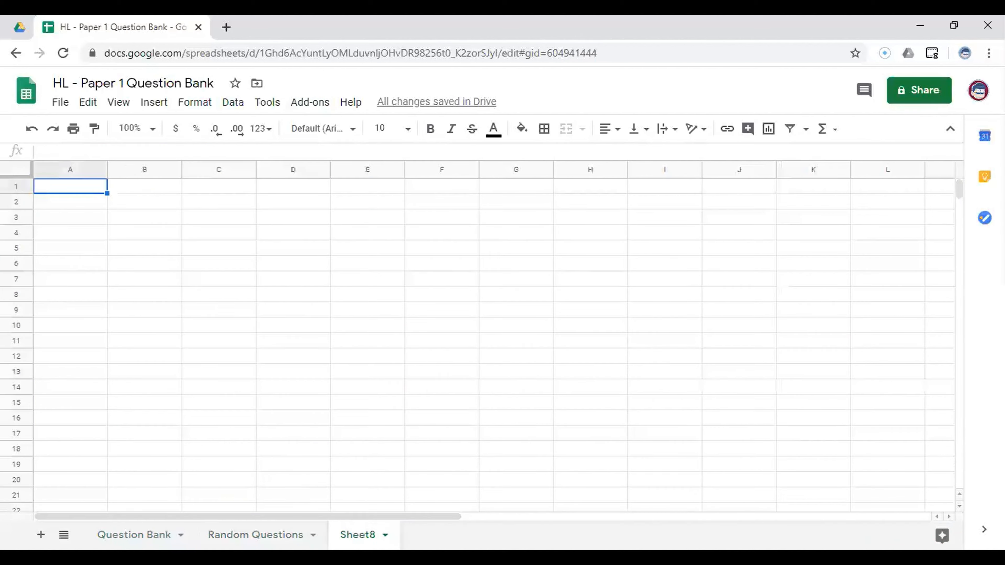
# - Enter a TRANSPOSE formula in A1 of the new sheet that references A1:B11 of the Random Questions sheet
pyautogui.doubleClick(79, 192)
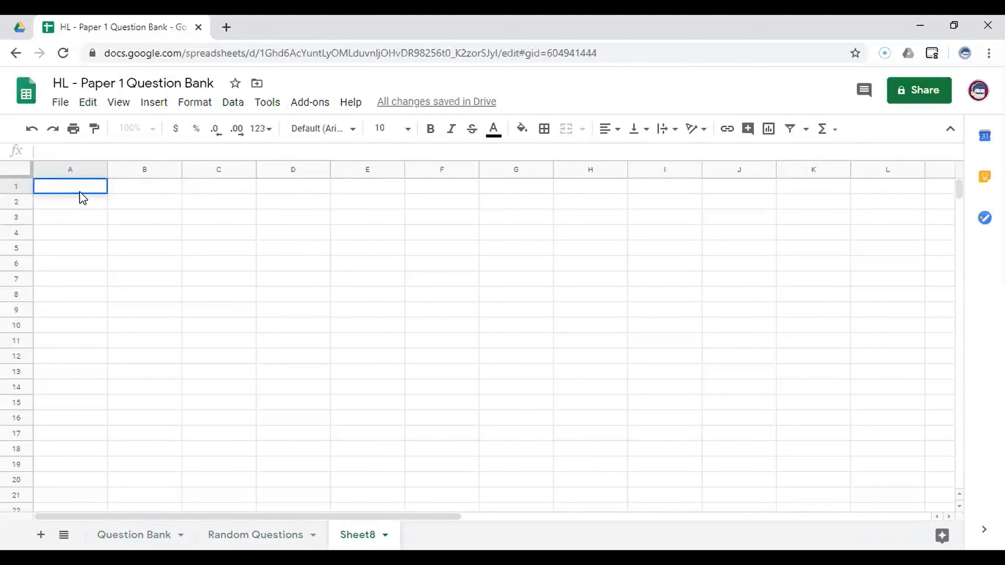
pyautogui.write('=tran')
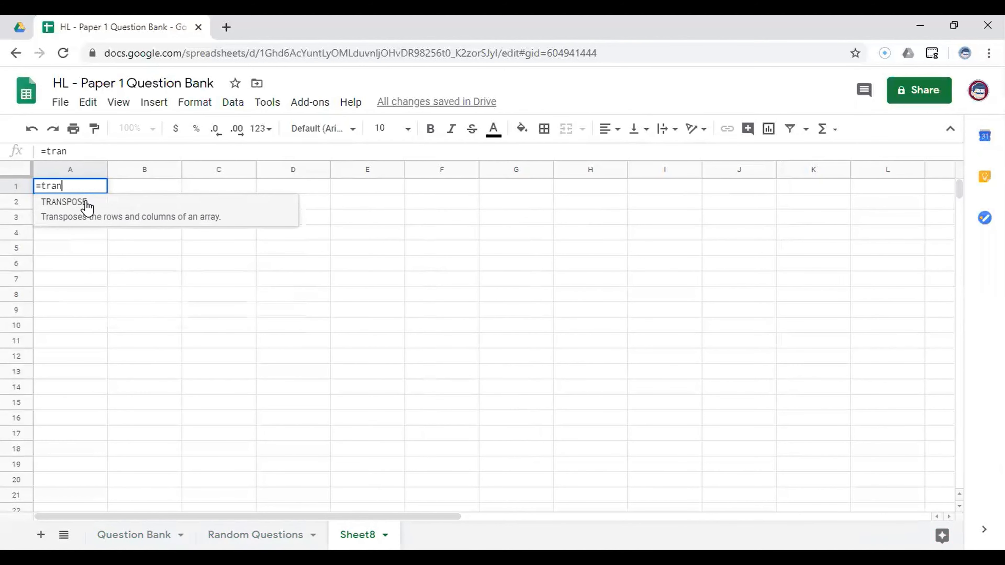
pyautogui.click(86, 203)
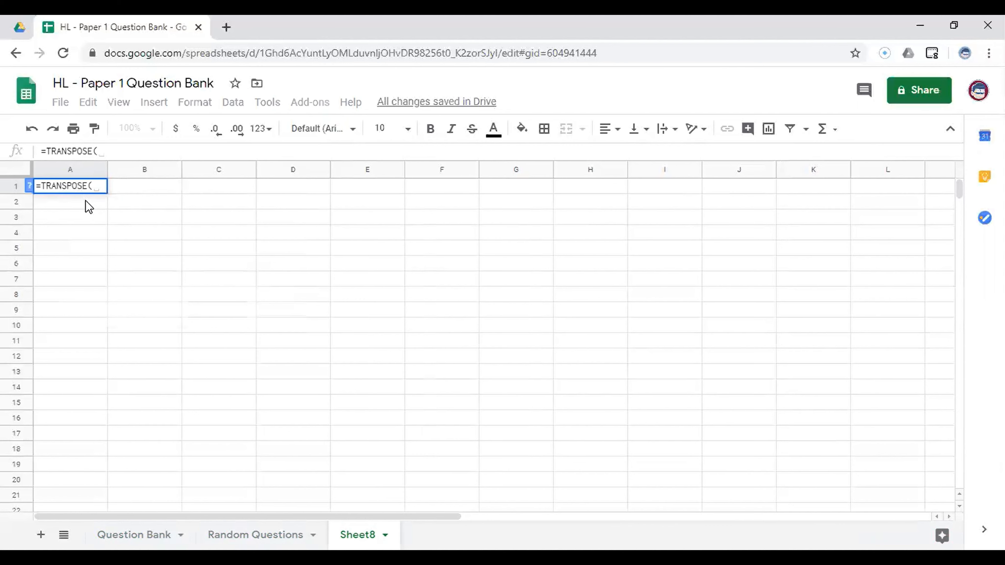
pyautogui.click(254, 535)
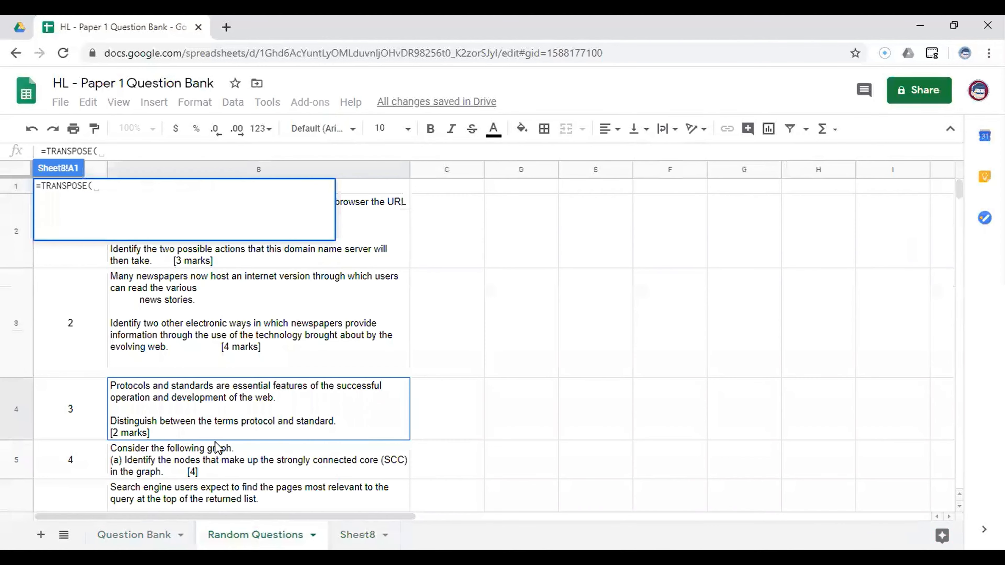
pyautogui.scroll(-10, 216, 443)
pyautogui.scroll(5, 213, 443)
pyautogui.scroll(-1, 209, 450)
pyautogui.click(171, 475)
pyautogui.moveTo(171, 475); pyautogui.dragTo(53, 103)
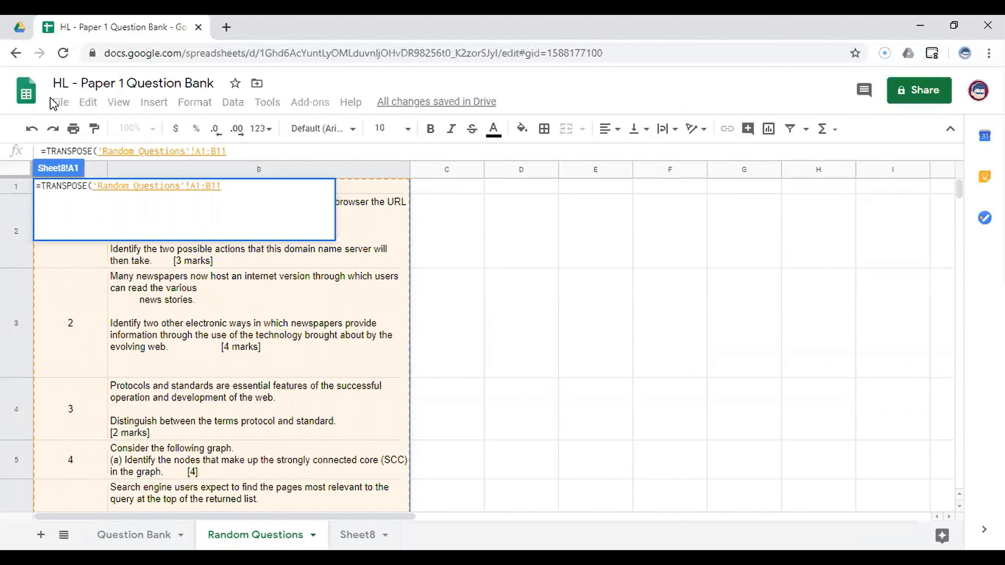
pyautogui.press('Return')
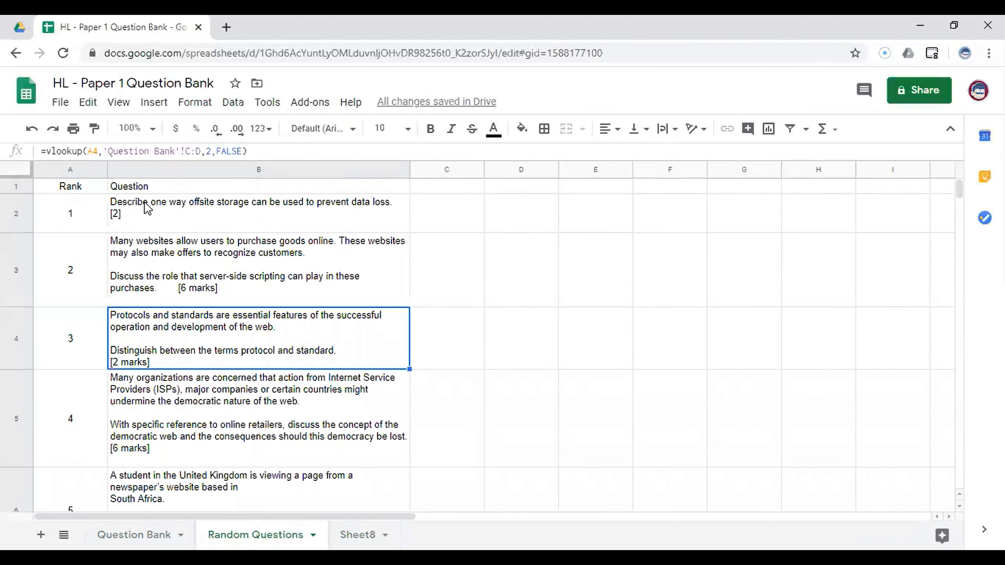
pyautogui.click(358, 537)
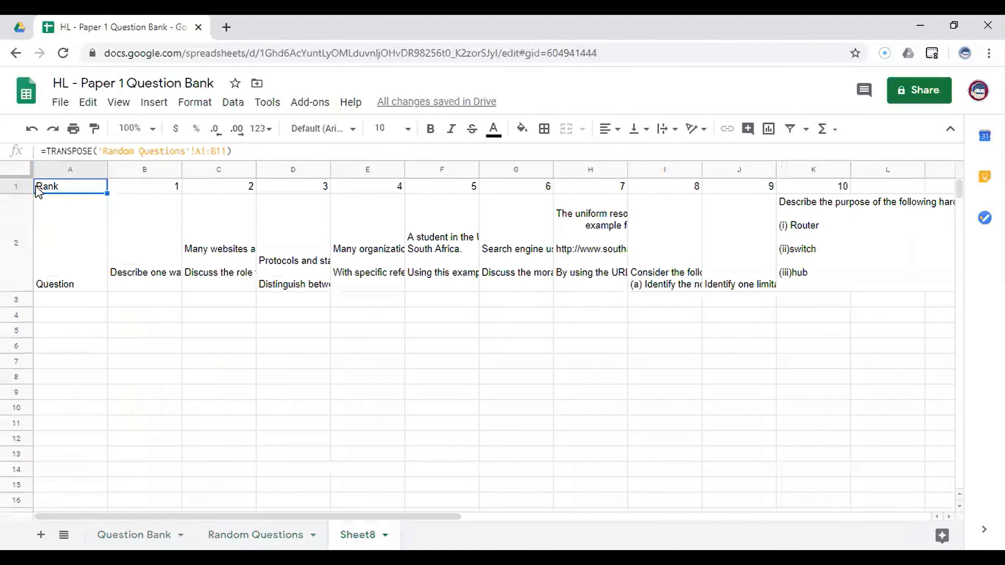
# - Rename the new sheet holding the transposed questions as Transpose
pyautogui.click(22, 217)
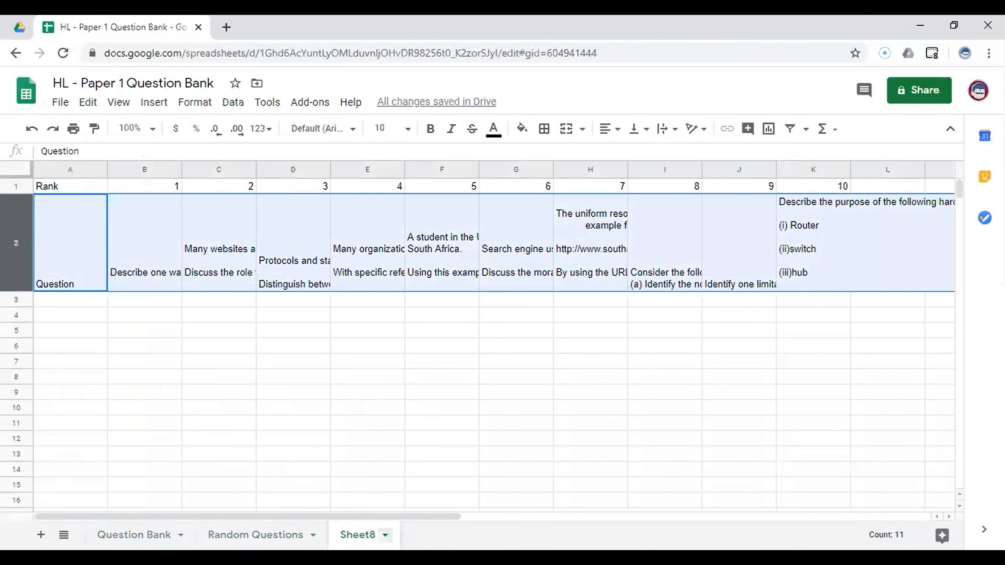
pyautogui.click(382, 535)
pyautogui.click(394, 356)
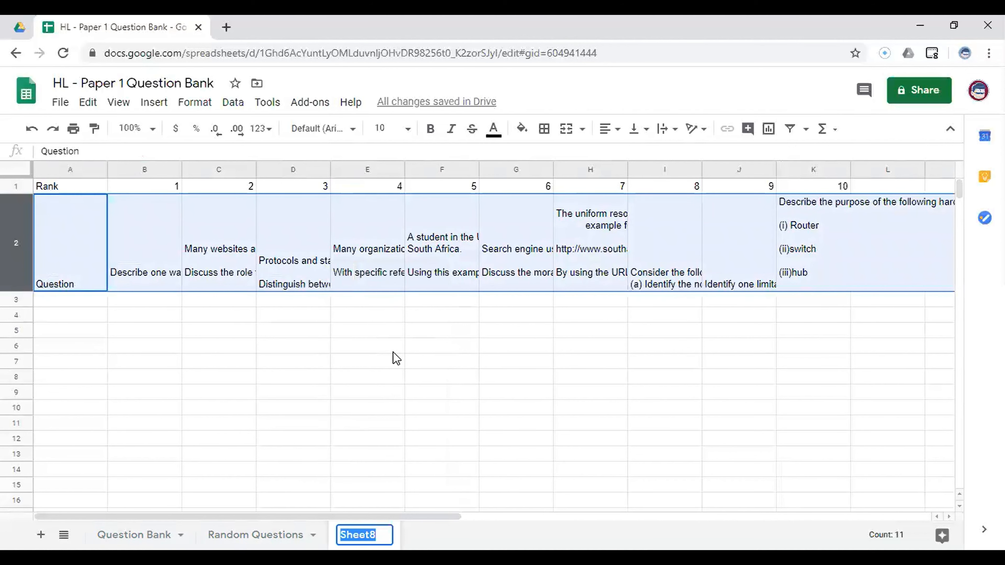
pyautogui.write('Tra')
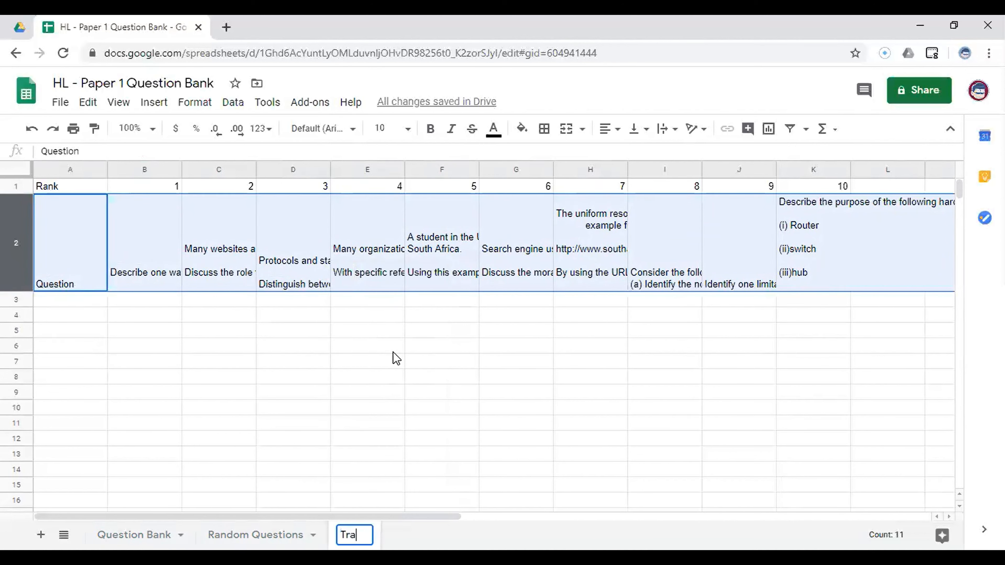
pyautogui.write('nspose')
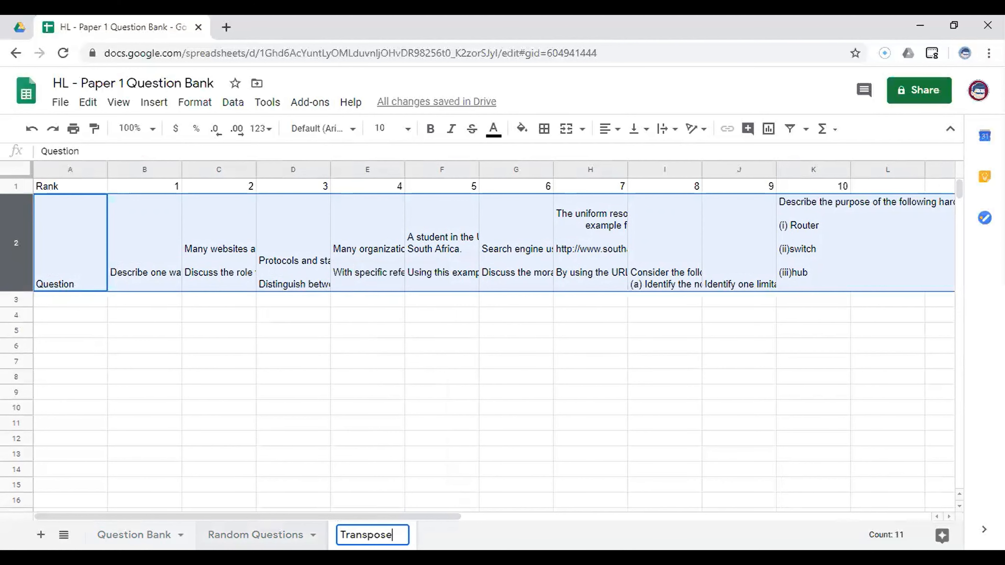
pyautogui.click(256, 536)
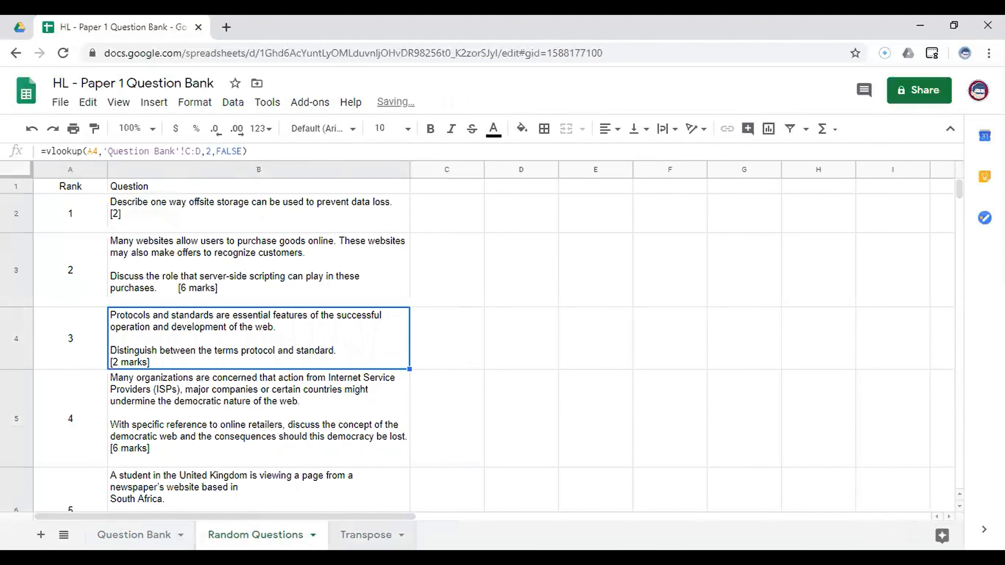
pyautogui.click(366, 535)
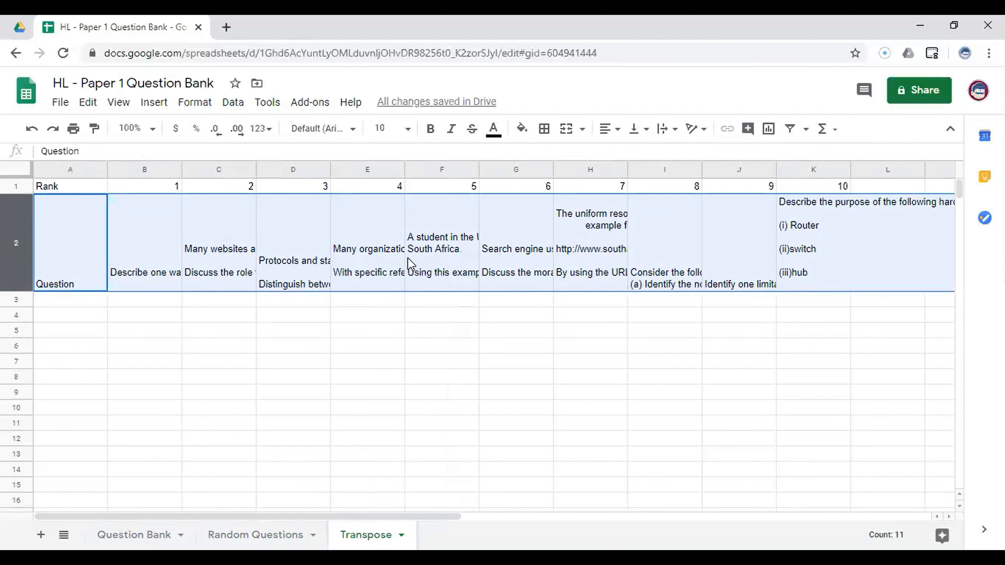
# - Switch to Google Drive, open the HL Paper 1 Exam document and examine the <<1>> merge tag in its first question
pyautogui.click(18, 29)
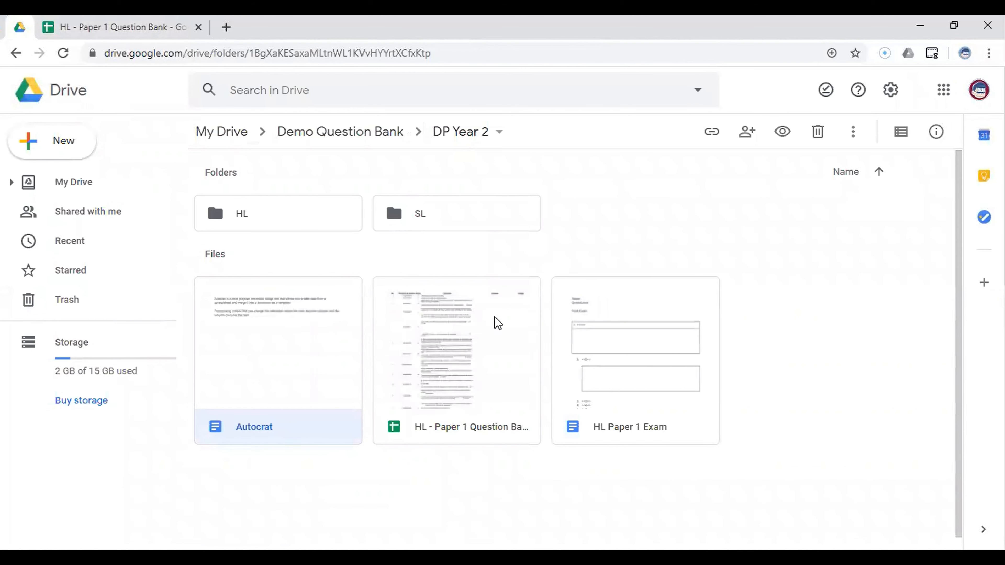
pyautogui.doubleClick(667, 381)
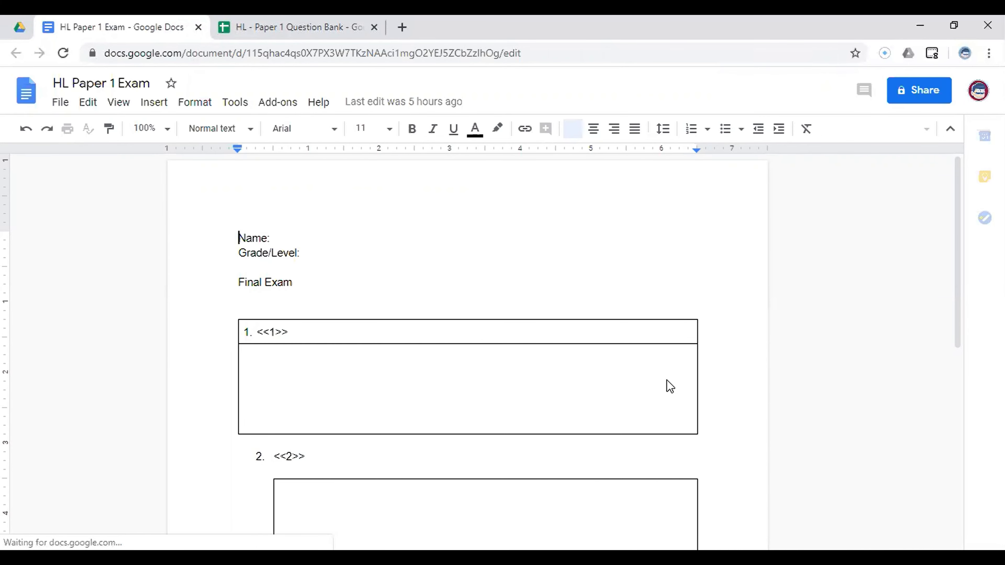
pyautogui.click(289, 332)
pyautogui.moveTo(289, 332); pyautogui.dragTo(258, 330)
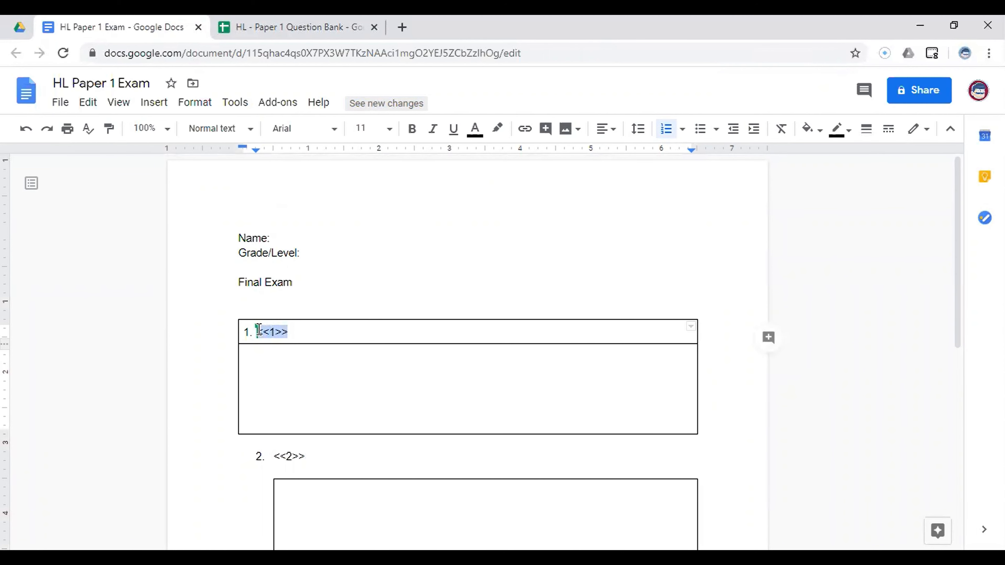
pyautogui.click(288, 334)
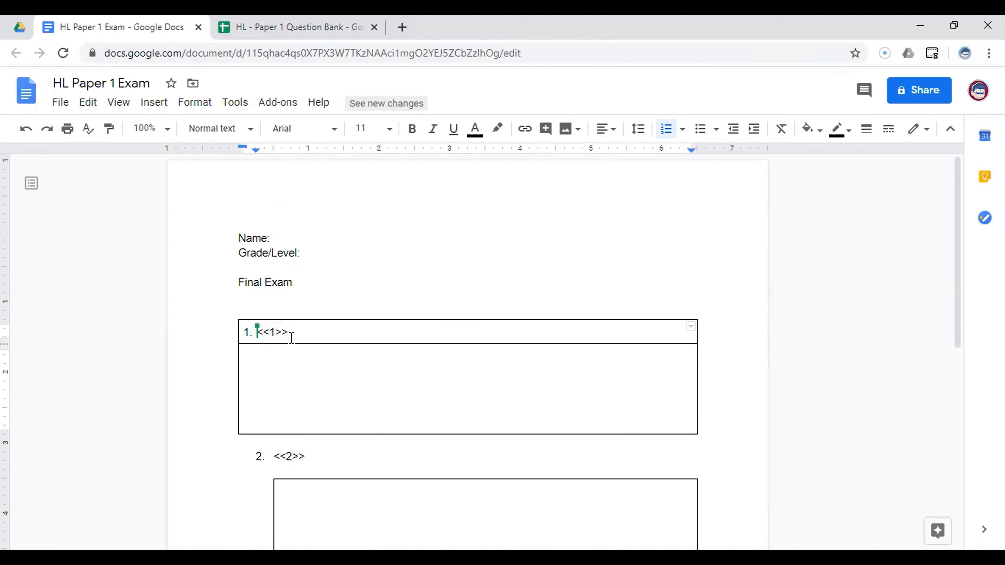
pyautogui.moveTo(288, 333); pyautogui.dragTo(260, 332)
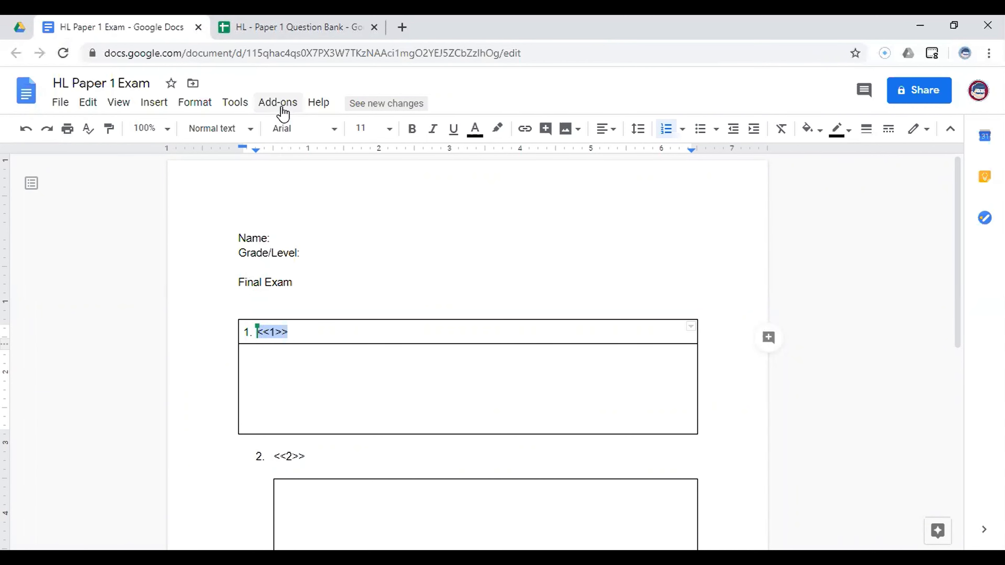
pyautogui.click(290, 334)
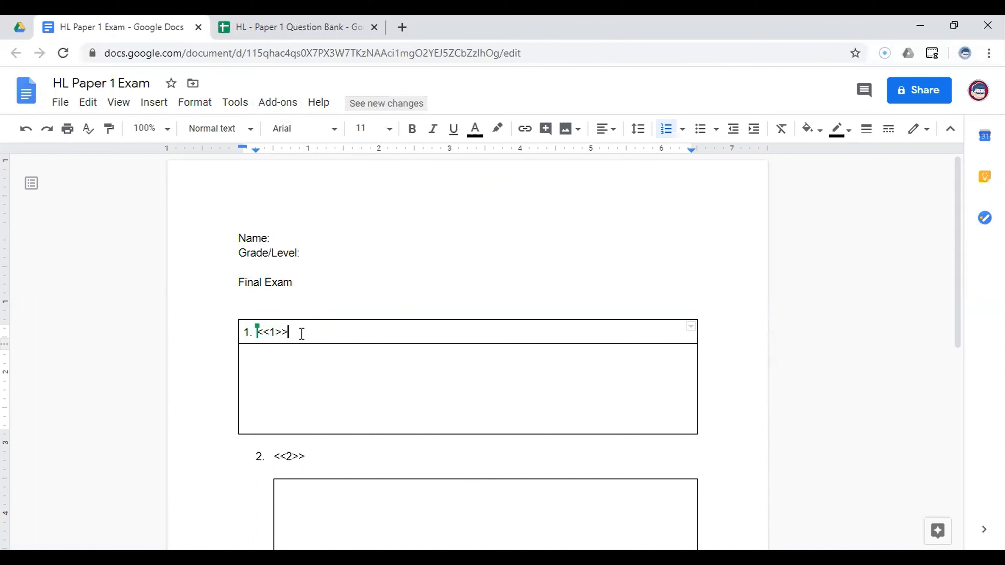
# - Highlight the <<1>> tag in the exam document, then switch to the question bank spreadsheet and open the Autocrat add-on
pyautogui.moveTo(290, 332); pyautogui.dragTo(257, 328)
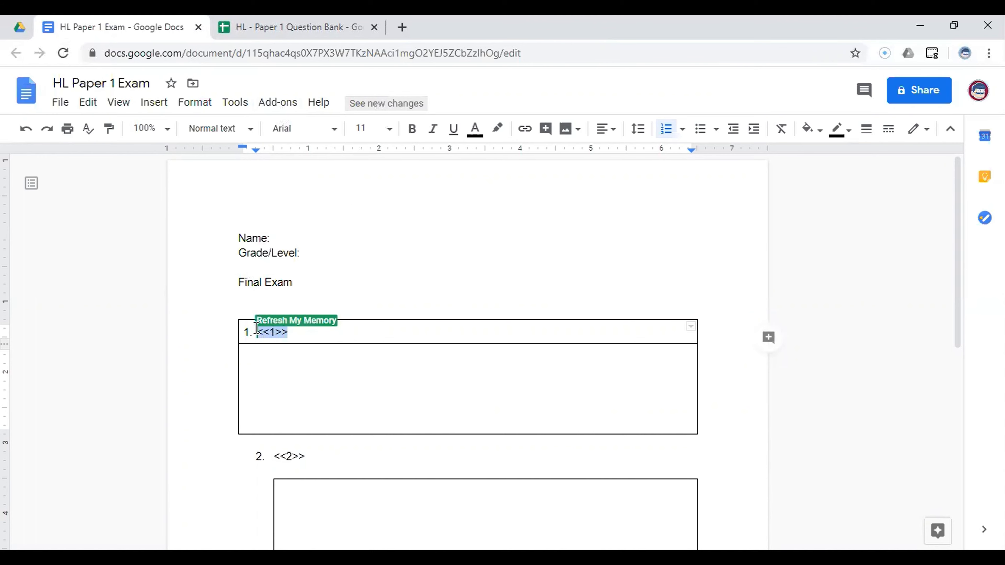
pyautogui.hotkey('ctrl', 'Tab')
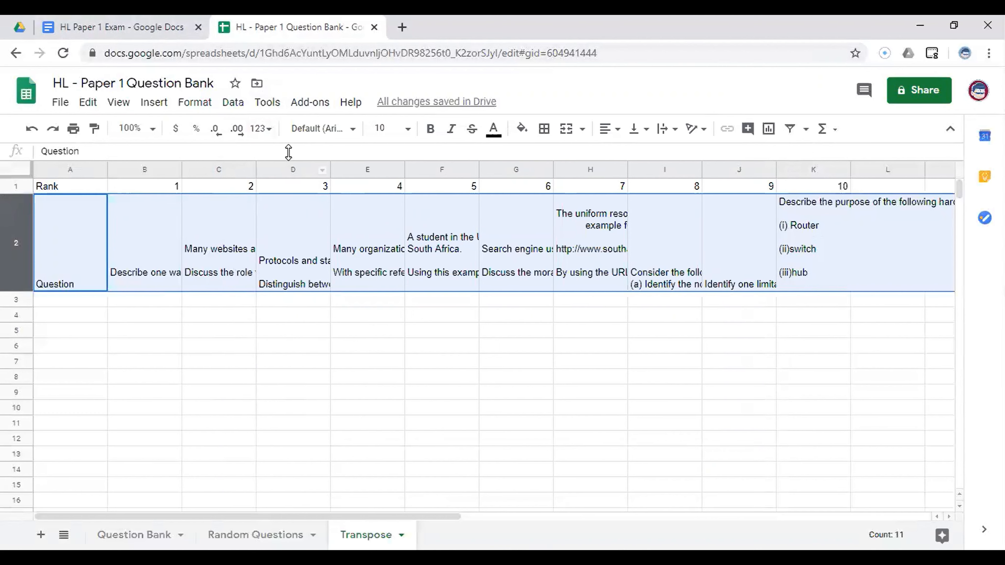
pyautogui.click(307, 107)
pyautogui.moveTo(323, 169)
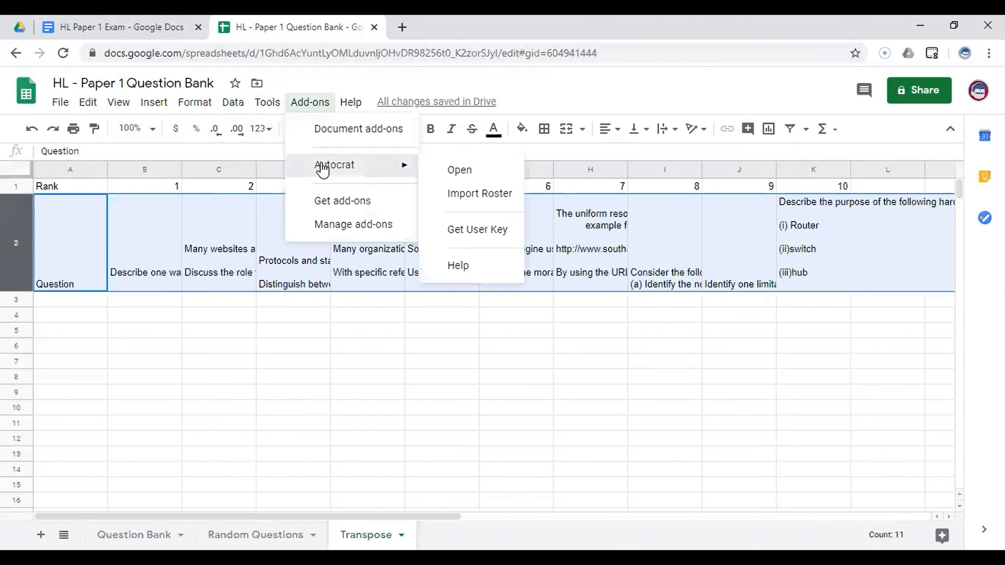
pyautogui.click(440, 173)
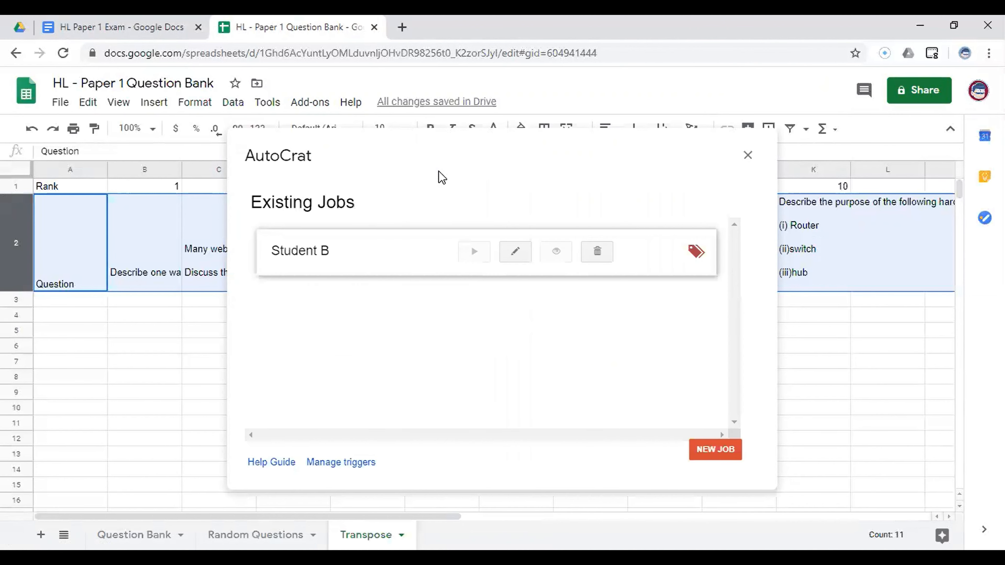
# - Create a new merge job named Student 1 and proceed to the template choice
pyautogui.click(705, 457)
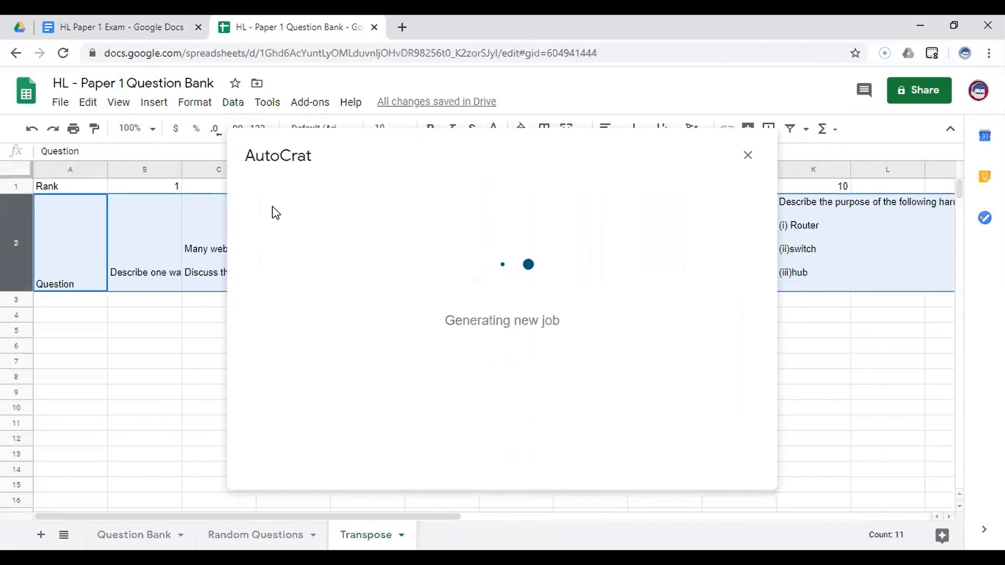
pyautogui.click(325, 257)
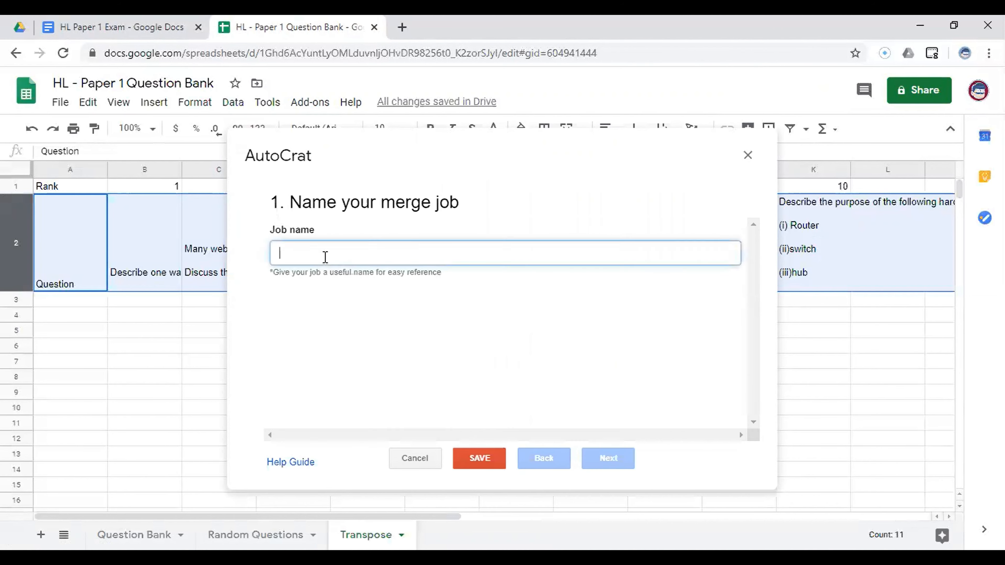
pyautogui.write('Student')
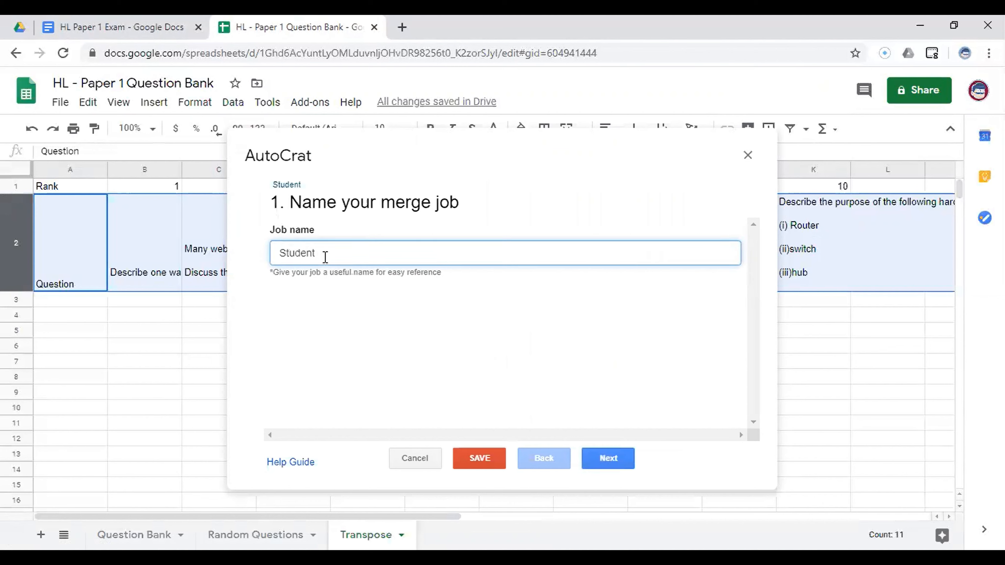
pyautogui.write(' 1')
pyautogui.click(609, 459)
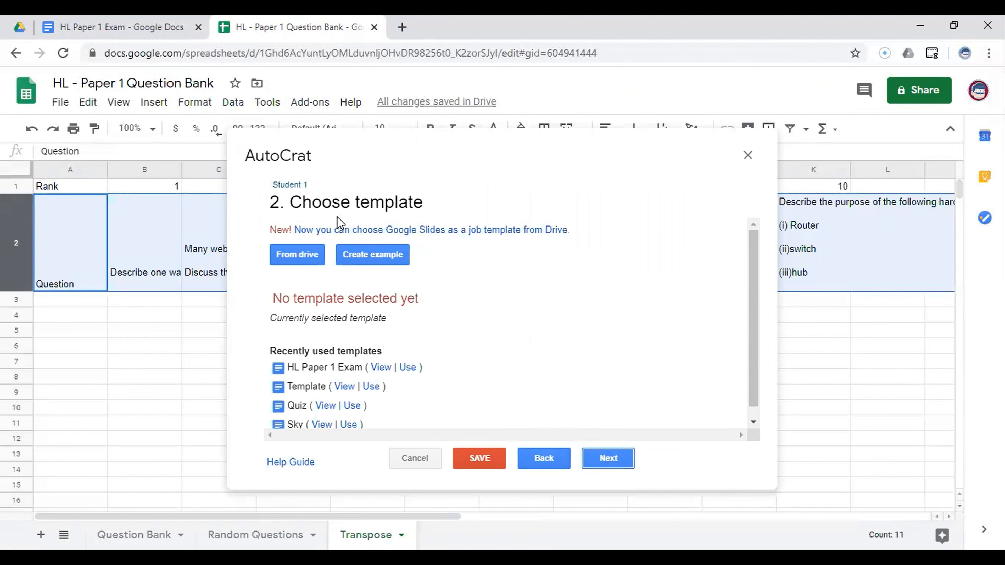
# - Choose the HL Paper 1 Exam document from Drive as the job's template and proceed to the data mapping
pyautogui.click(312, 256)
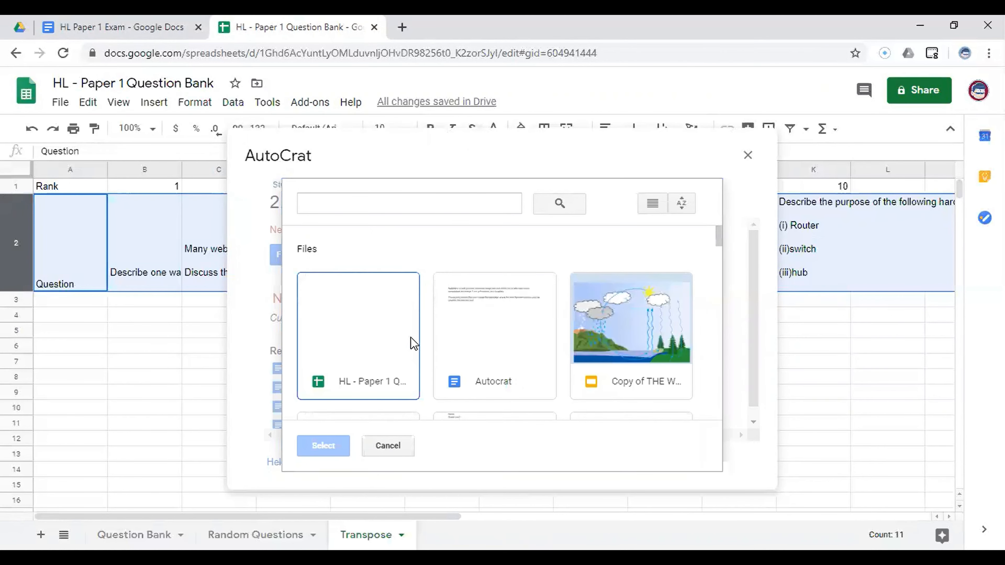
pyautogui.scroll(-2, 431, 343)
pyautogui.scroll(-3, 431, 344)
pyautogui.click(365, 267)
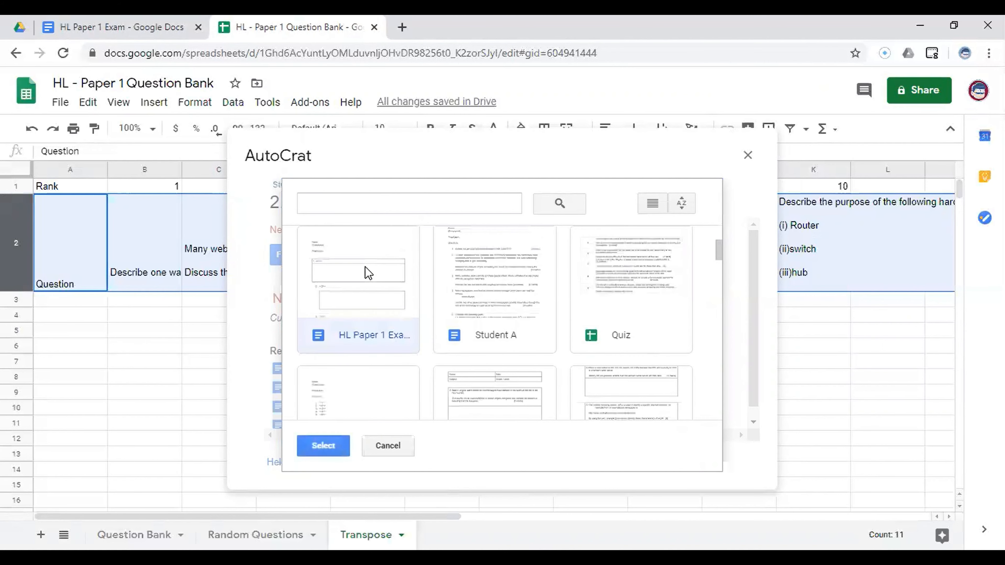
pyautogui.click(330, 443)
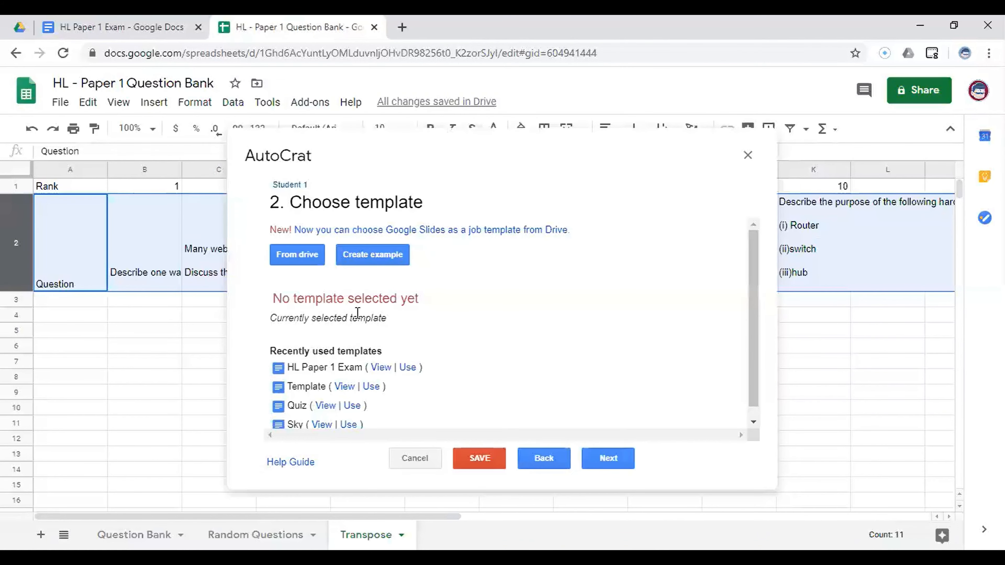
pyautogui.click(617, 460)
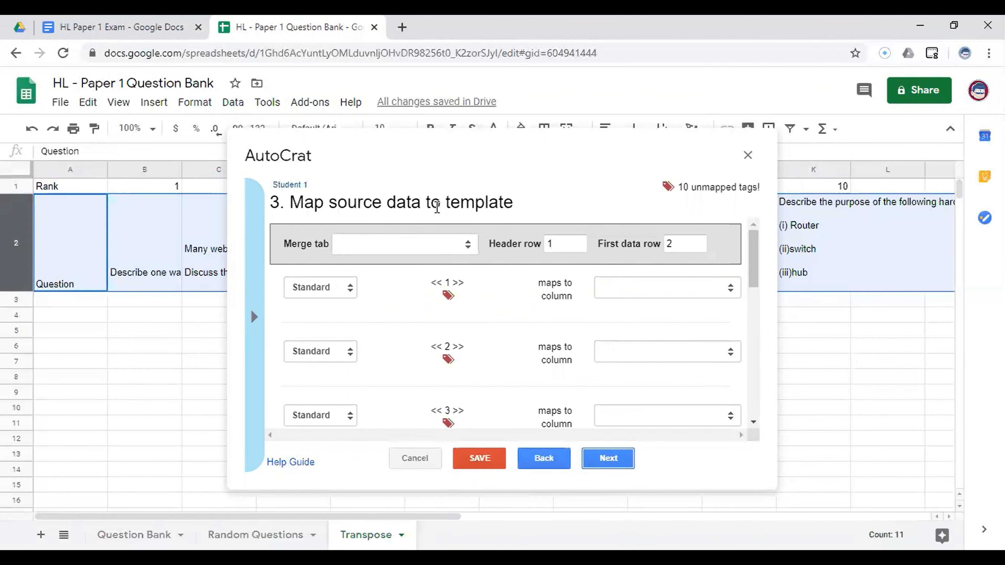
# - Set the merge tab to the Transpose sheet and map the <<1>> tag to column 1
pyautogui.click(459, 255)
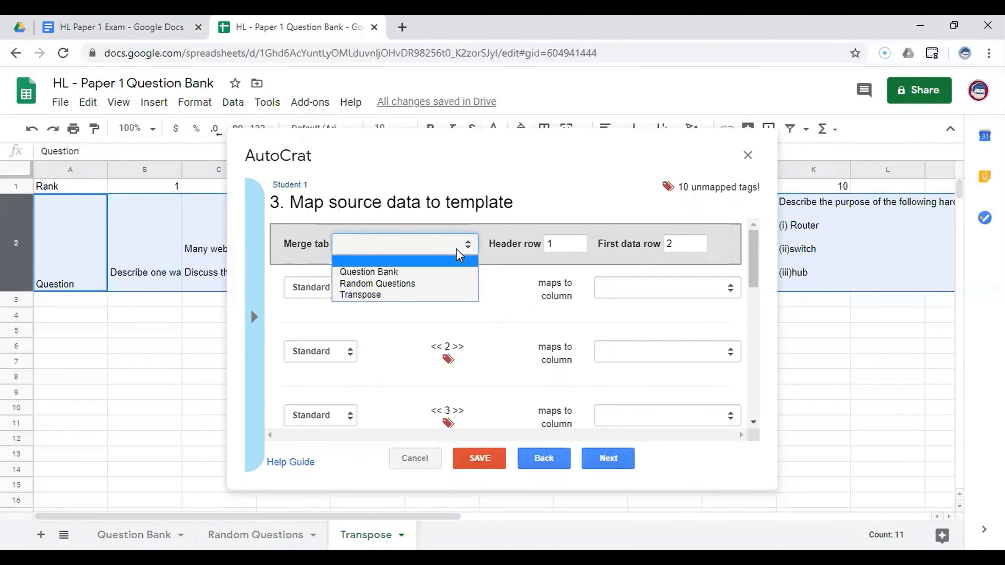
pyautogui.click(412, 296)
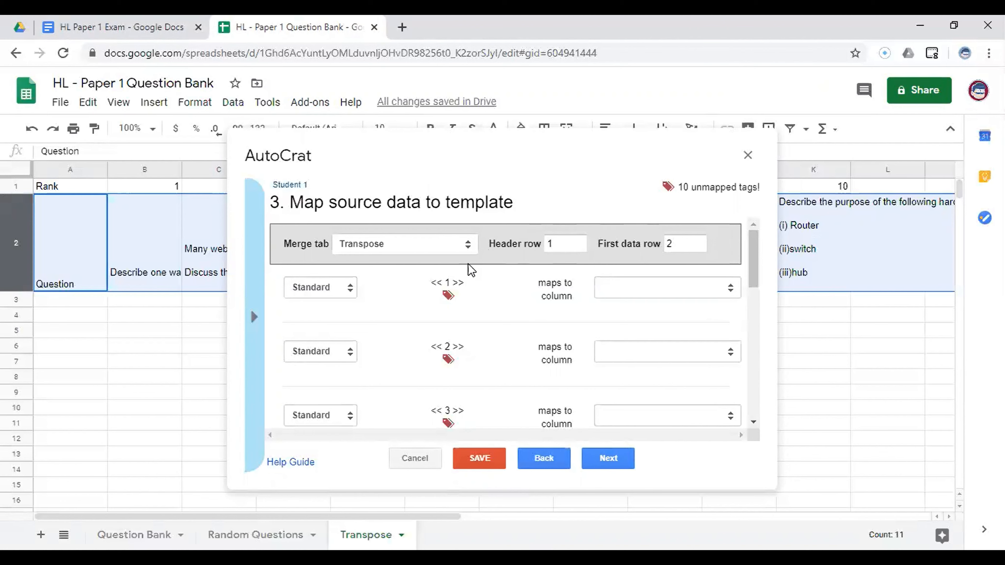
pyautogui.click(642, 295)
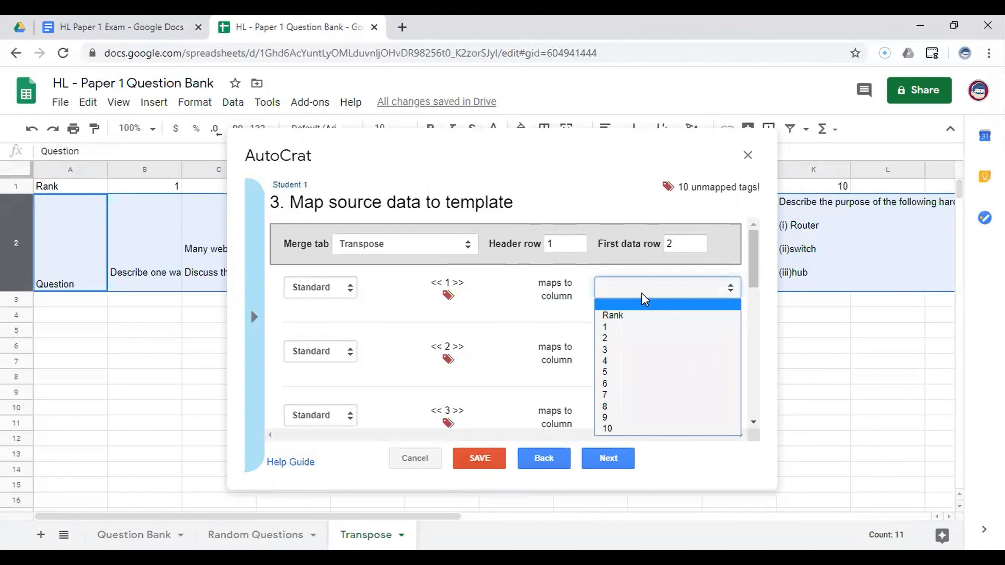
pyautogui.click(639, 327)
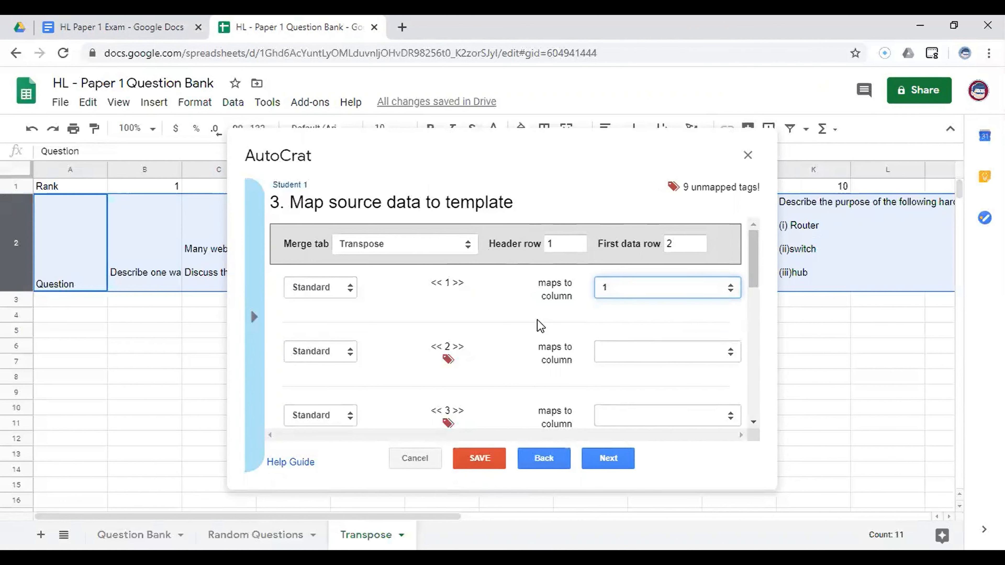
pyautogui.moveTo(467, 282); pyautogui.dragTo(433, 285)
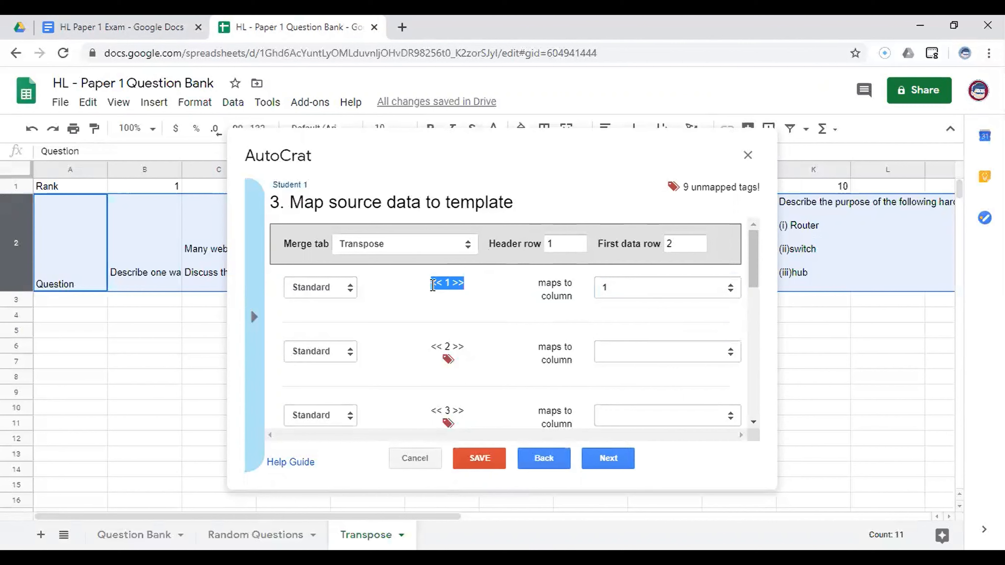
# - Map the tags <<2>>, <<3>>, <<4>> and <<5>> to the columns with the same numbers
pyautogui.click(644, 356)
pyautogui.click(643, 403)
pyautogui.click(645, 406)
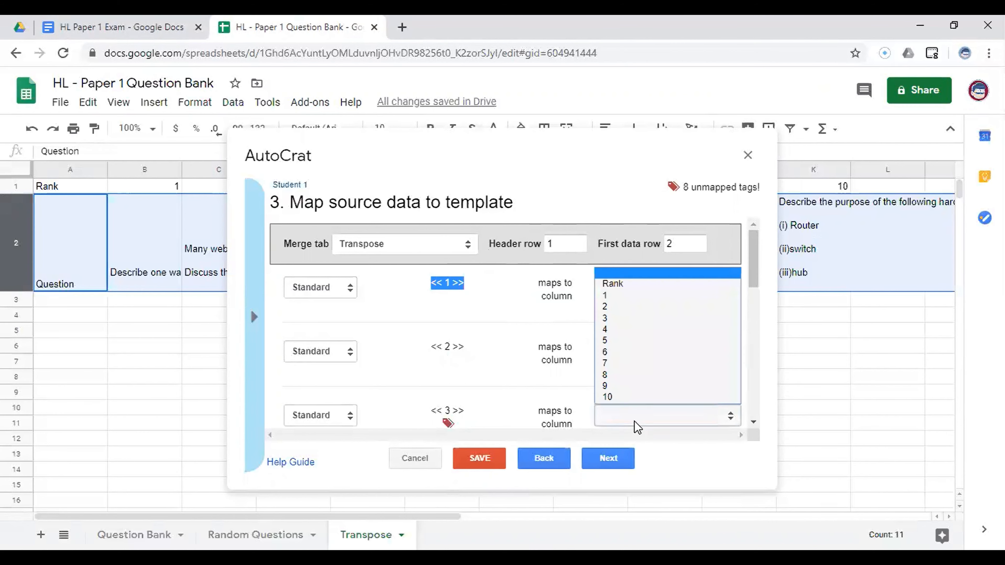
pyautogui.click(625, 320)
pyautogui.scroll(-5, 625, 349)
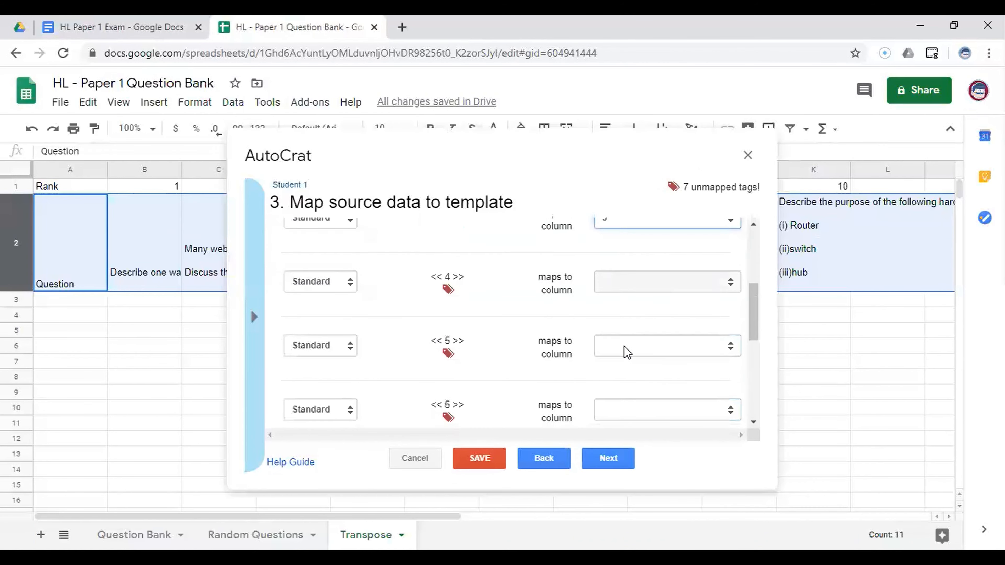
pyautogui.click(623, 260)
pyautogui.click(622, 334)
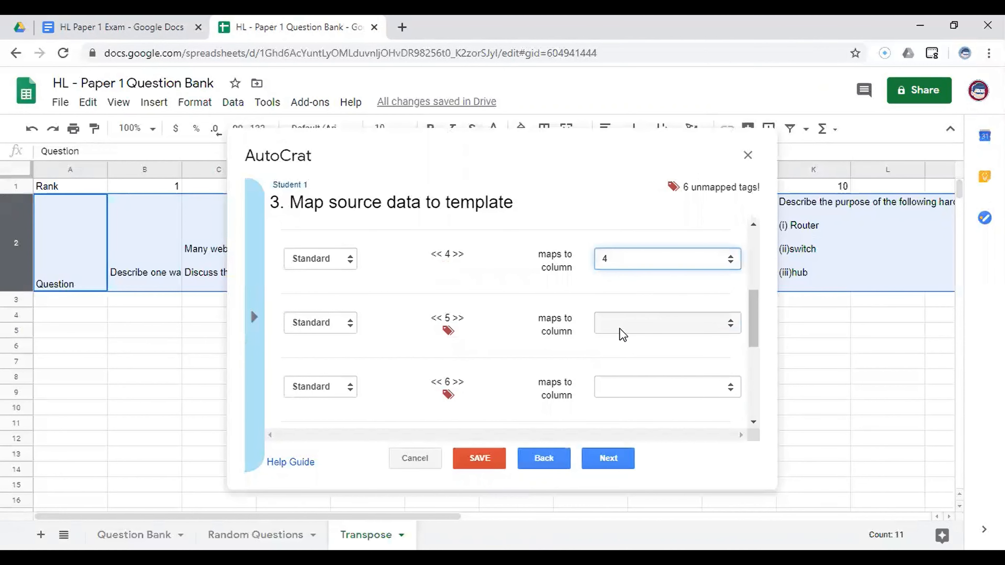
pyautogui.click(619, 330)
pyautogui.click(615, 408)
# - Map the tags <<6>>, <<7>> and <<8>> to columns 6, 7 and 8
pyautogui.scroll(-4, 613, 402)
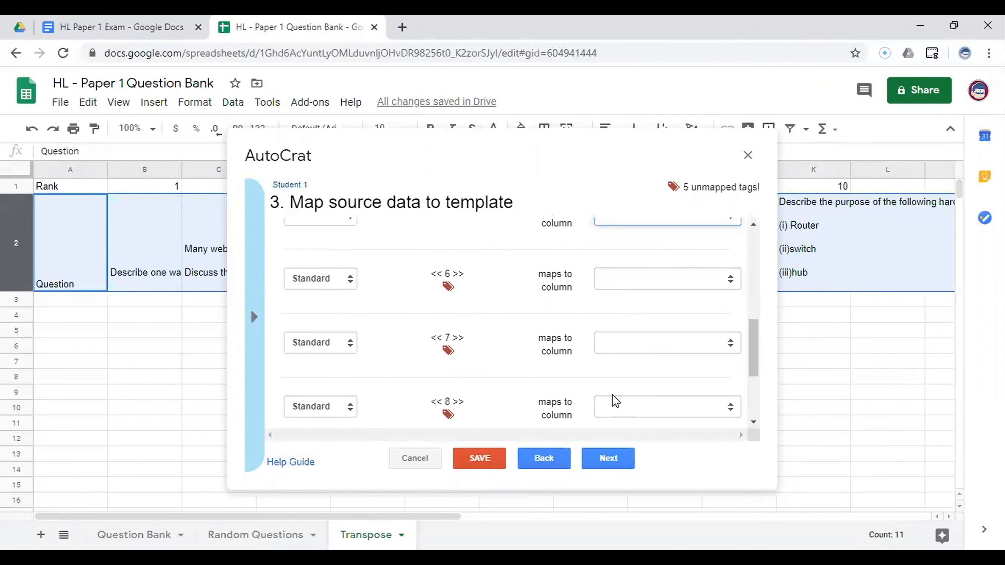
pyautogui.click(615, 244)
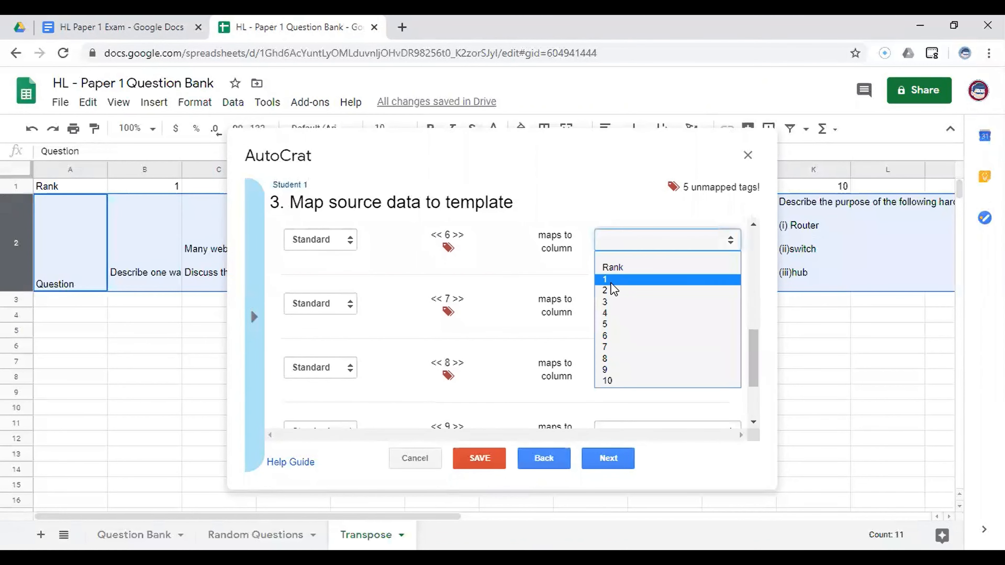
pyautogui.click(621, 336)
pyautogui.scroll(-2, 618, 297)
pyautogui.scroll(2, 622, 295)
pyautogui.click(623, 308)
pyautogui.click(632, 413)
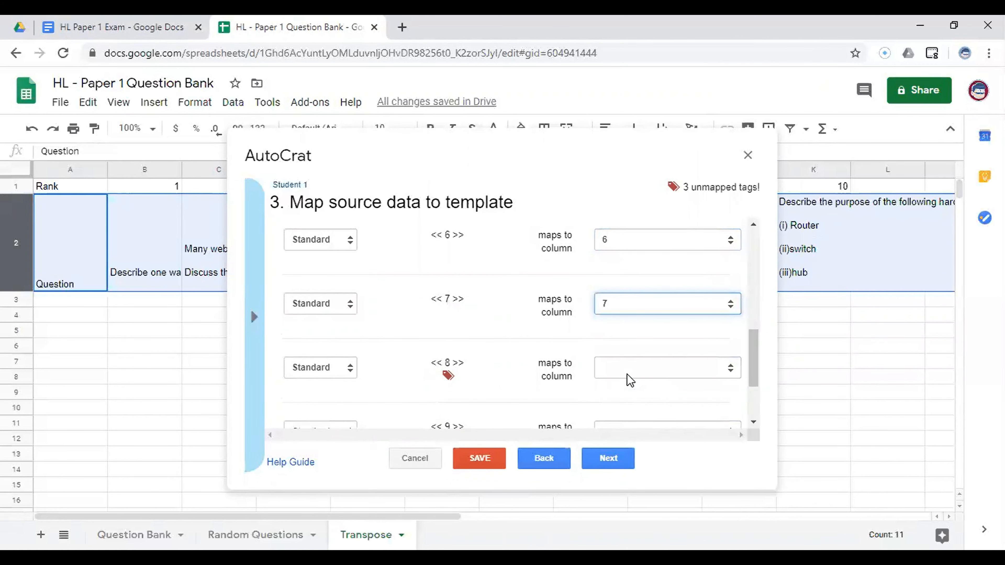
pyautogui.click(629, 370)
pyautogui.click(625, 485)
# - Map the tags <<9>> and <<10>> to columns 9 and 10, and proceed to the file settings
pyautogui.scroll(-2, 622, 381)
pyautogui.click(621, 361)
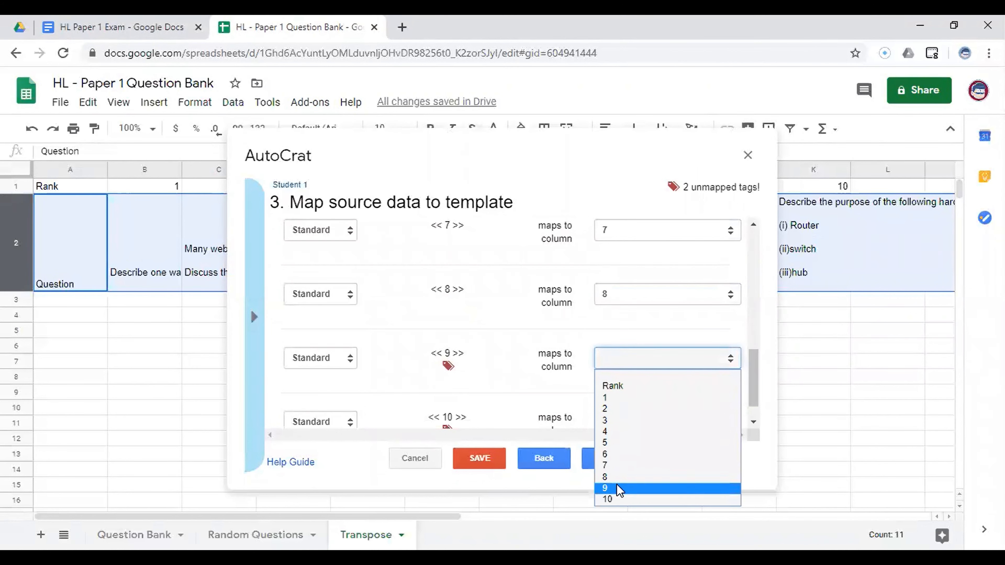
pyautogui.click(618, 488)
pyautogui.scroll(-1, 594, 396)
pyautogui.click(615, 395)
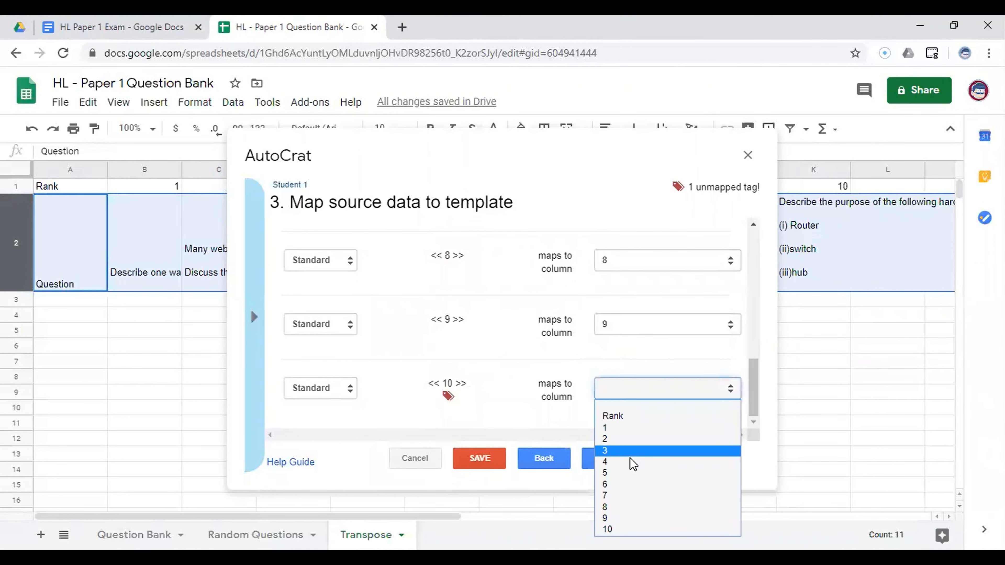
pyautogui.press('Return')
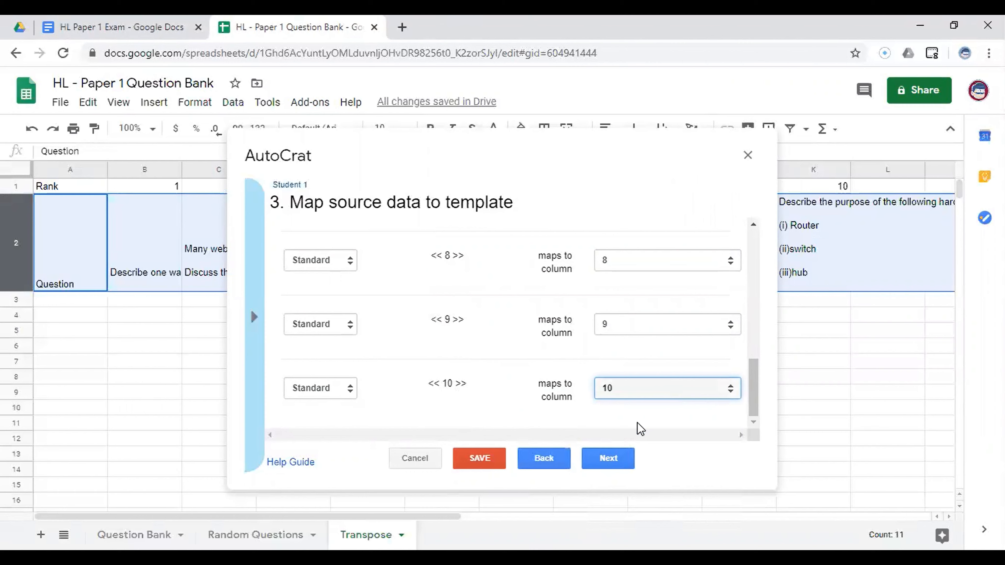
pyautogui.click(620, 461)
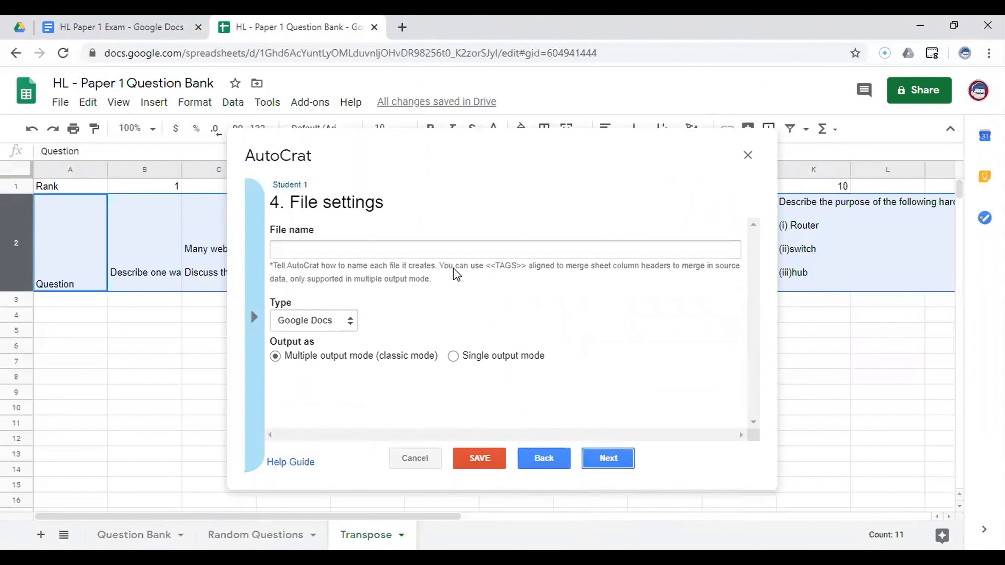
# - Name the output file Student 1, keeping the Google Docs type and multiple output mode
pyautogui.click(447, 247)
pyautogui.write('St')
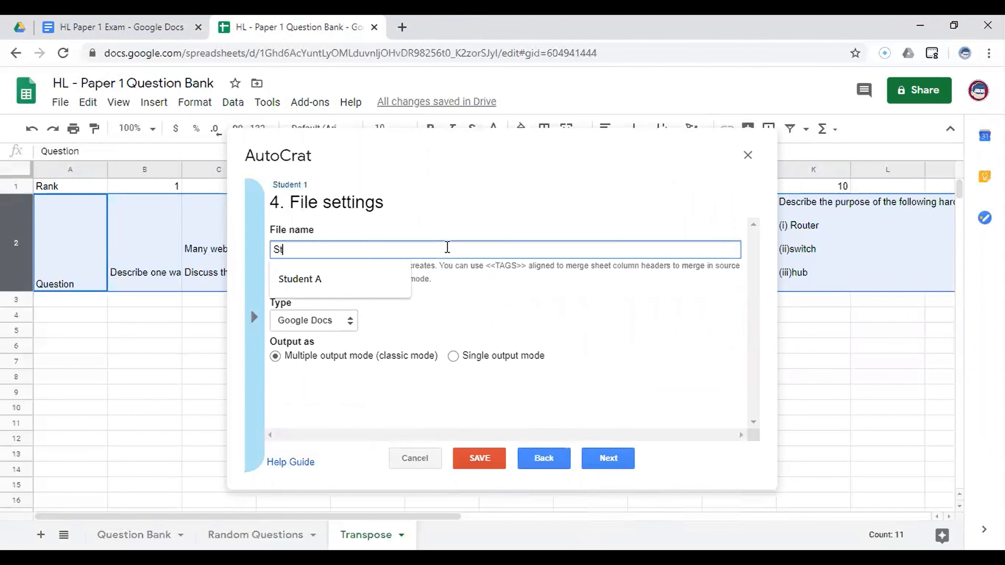
pyautogui.write('udent 1')
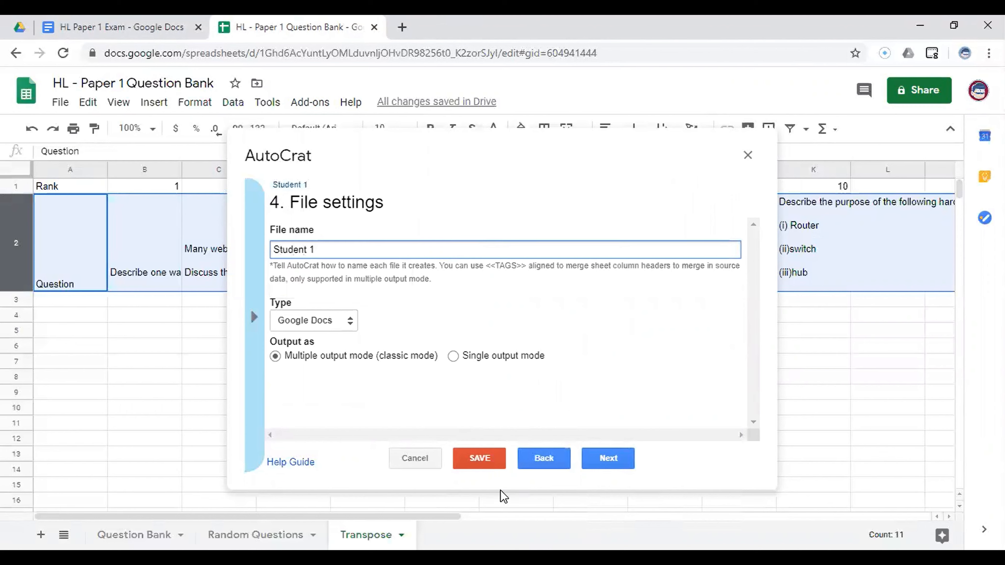
pyautogui.click(590, 458)
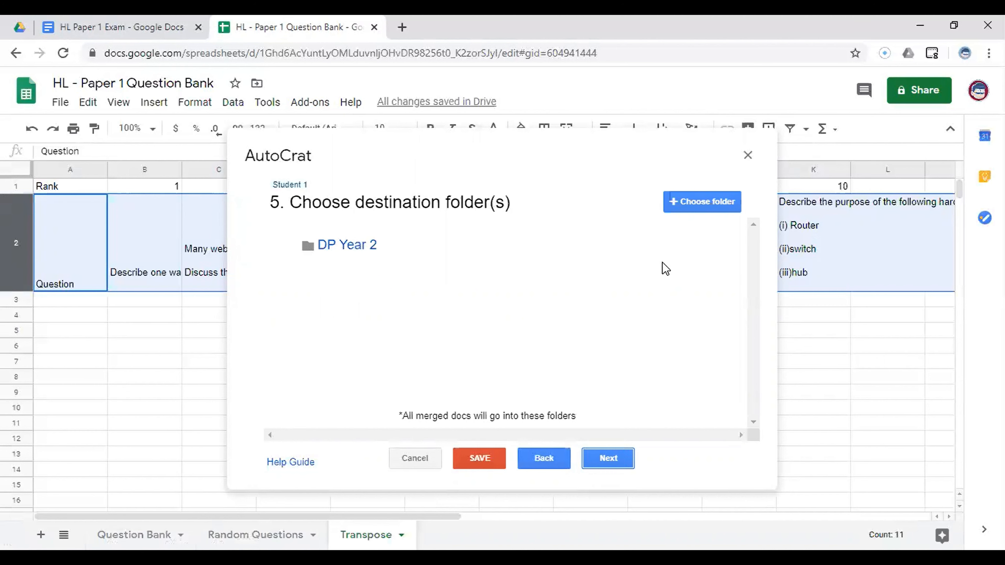
# - Keep DP Year 2 as destination folder, add no folder reference or merge condition, leave sharing and triggers at No, and save the job
pyautogui.click(611, 457)
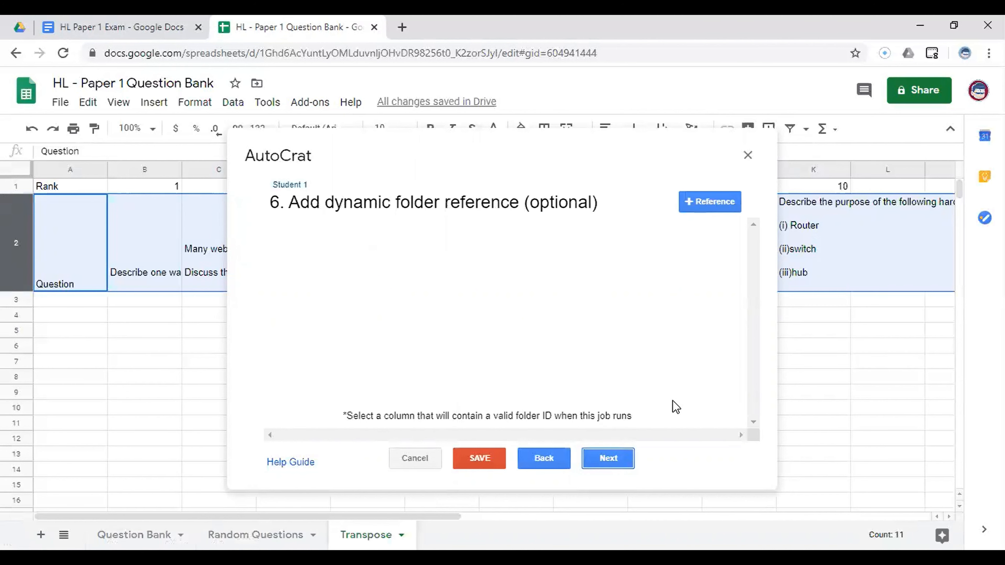
pyautogui.click(610, 459)
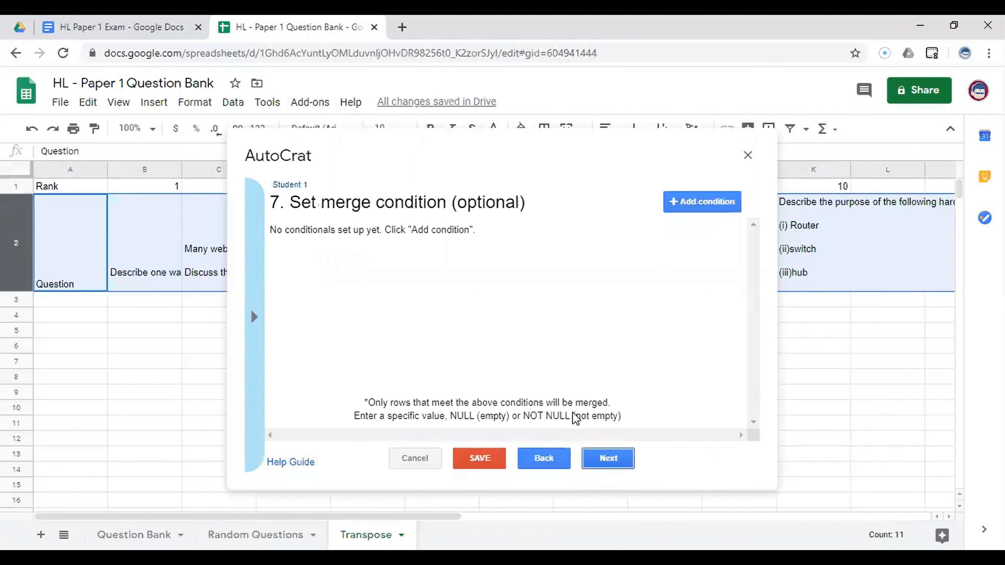
pyautogui.click(611, 459)
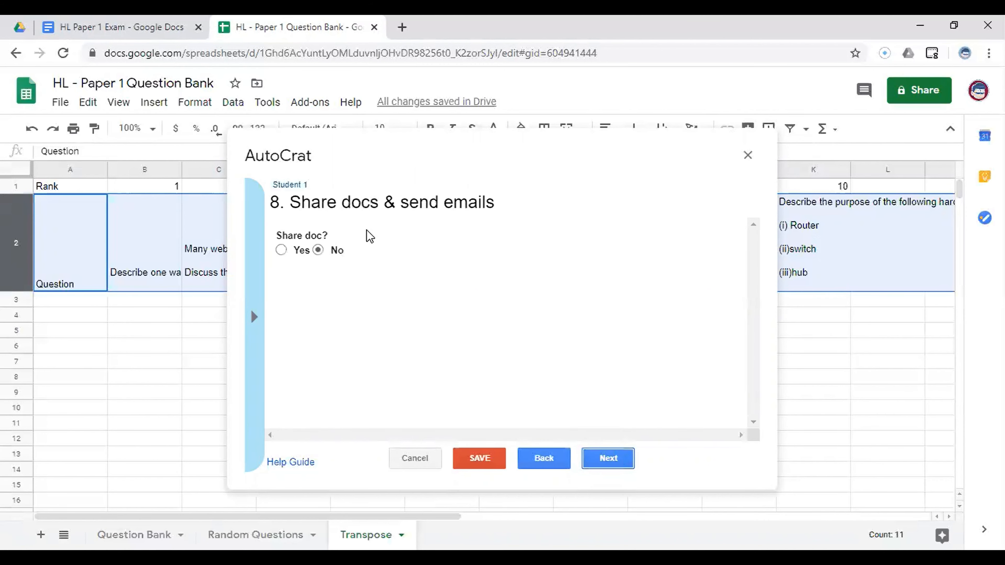
pyautogui.click(620, 451)
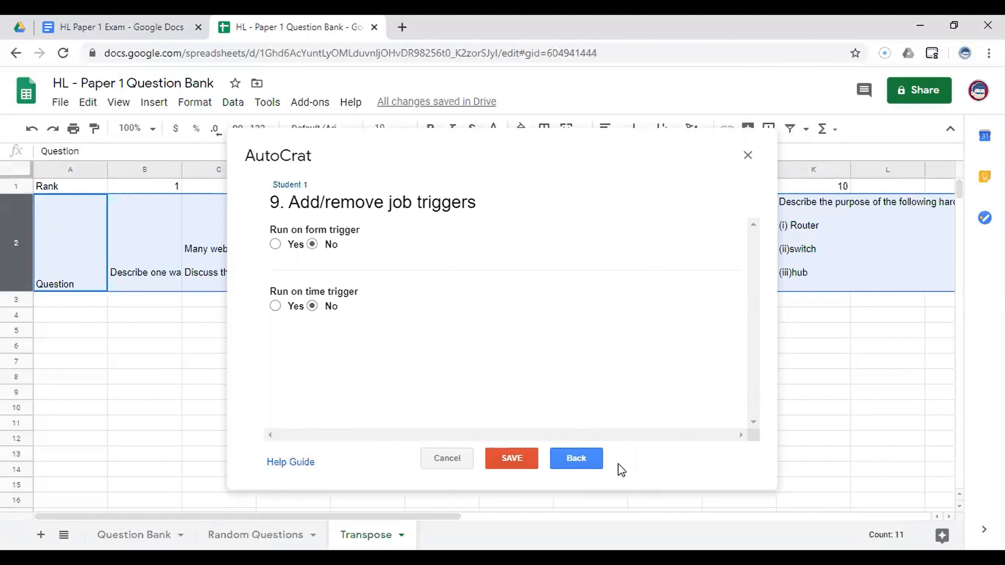
pyautogui.click(511, 459)
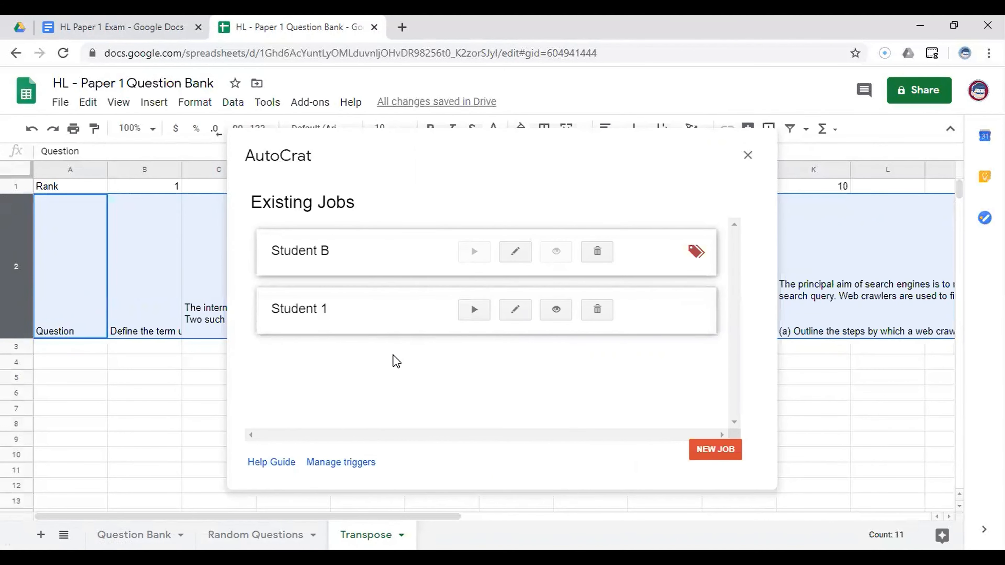
# - Create another merge job named Student 2 and proceed to the template choice
pyautogui.click(691, 450)
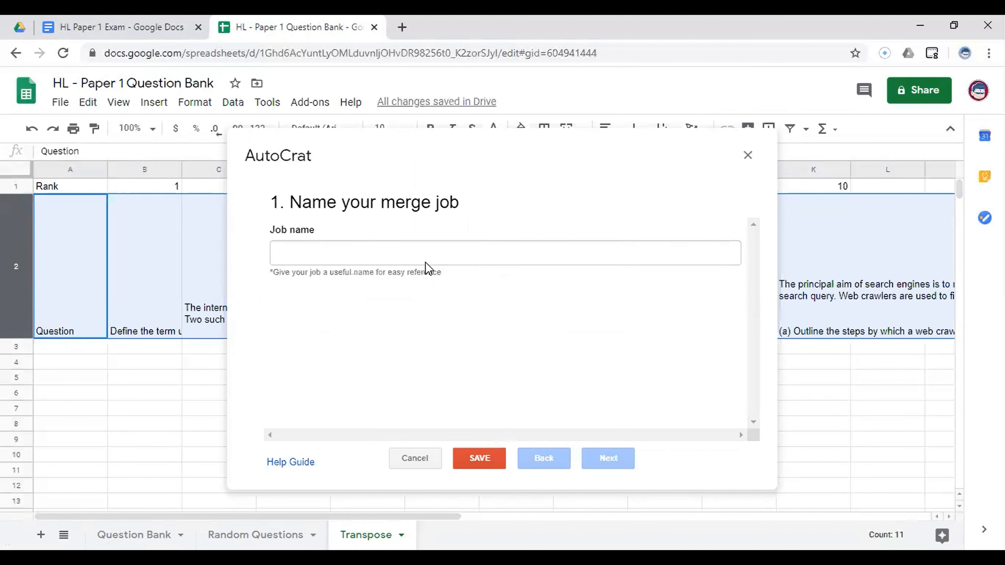
pyautogui.click(428, 252)
pyautogui.write('St')
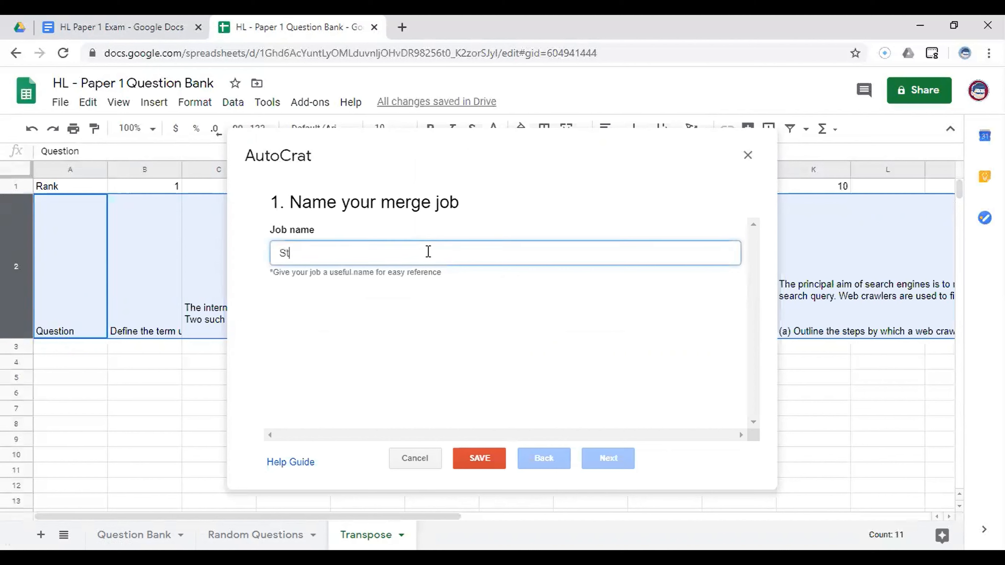
pyautogui.write('du')
pyautogui.press('BackSpace')
pyautogui.press('BackSpace')
pyautogui.write('udent 2')
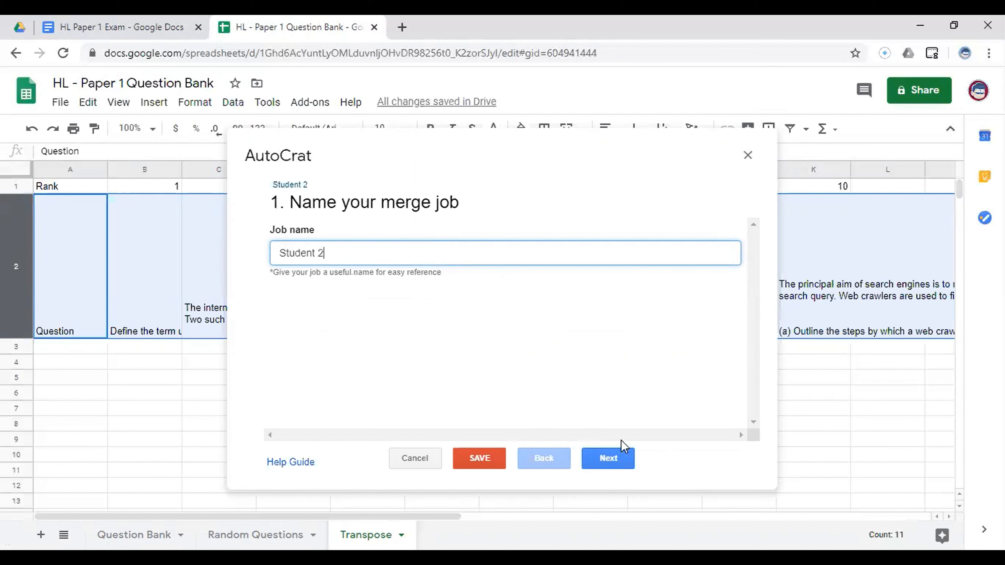
pyautogui.click(631, 462)
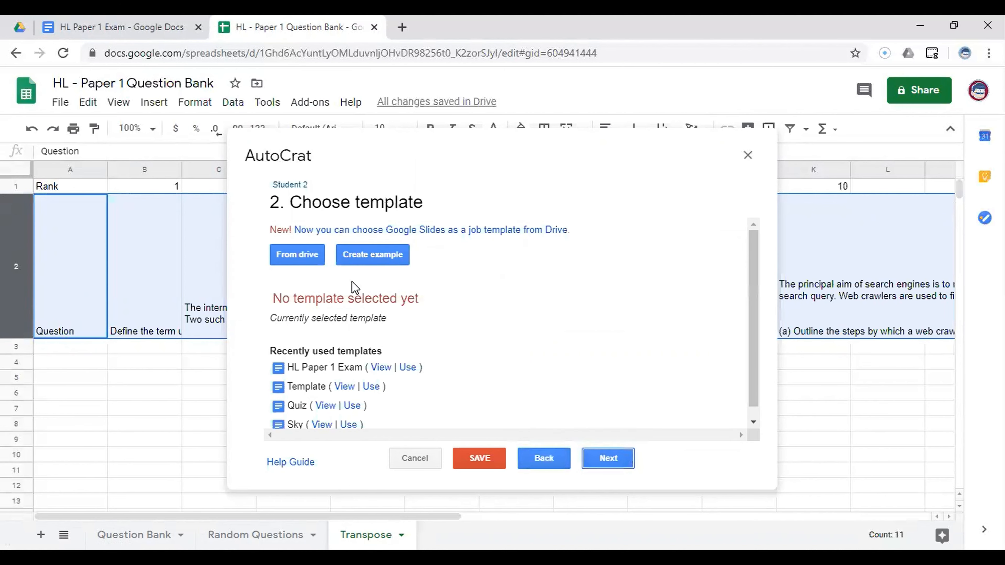
# - Choose the HL Paper 1 Exam document from Drive as the job's template and proceed to the data mapping
pyautogui.click(318, 257)
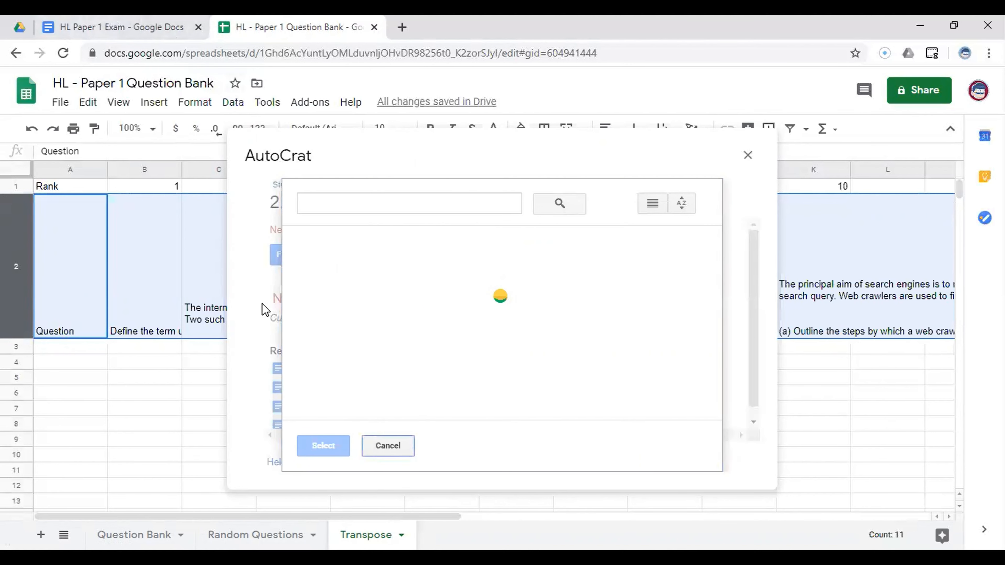
pyautogui.scroll(-2, 407, 384)
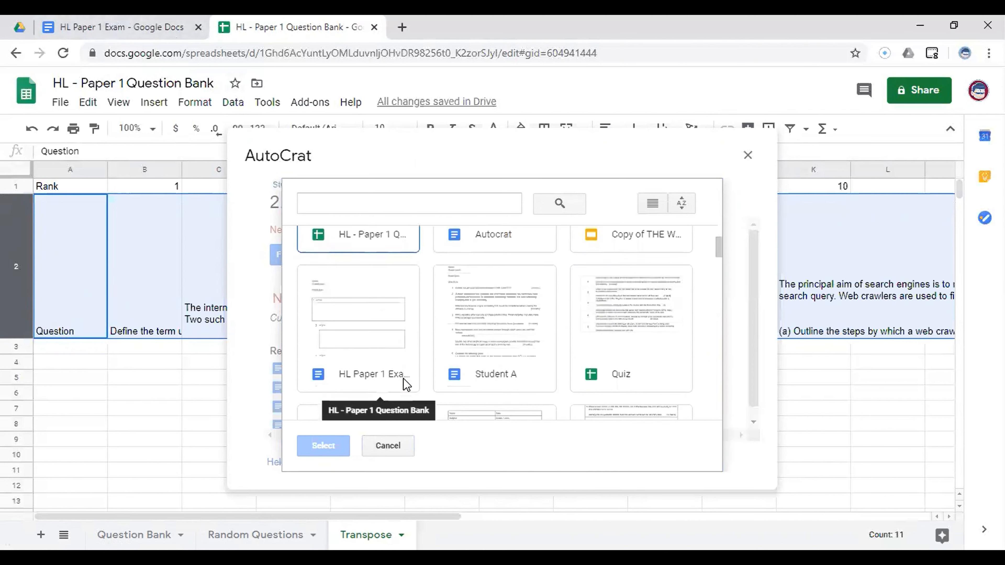
pyautogui.click(392, 356)
pyautogui.click(344, 446)
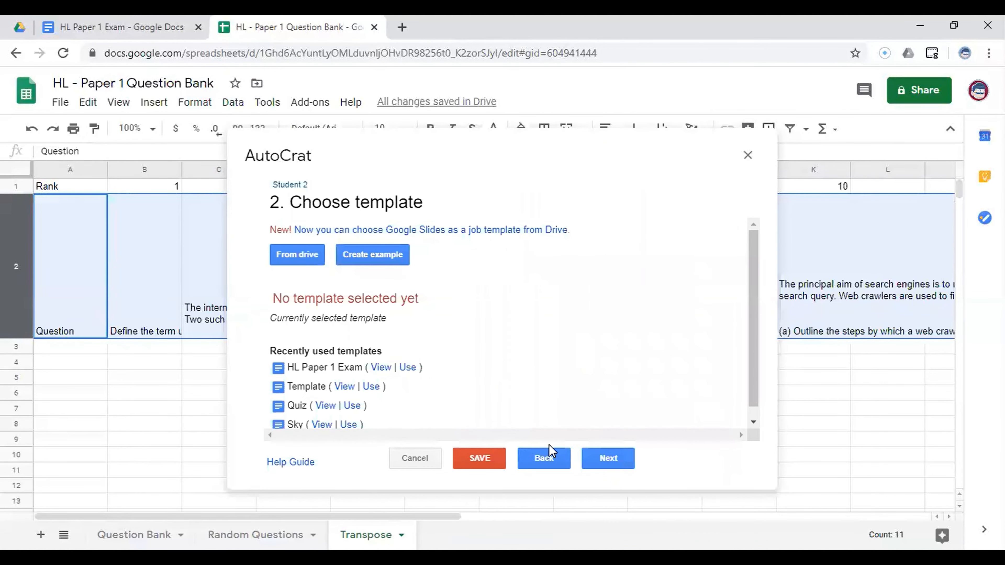
pyautogui.click(607, 460)
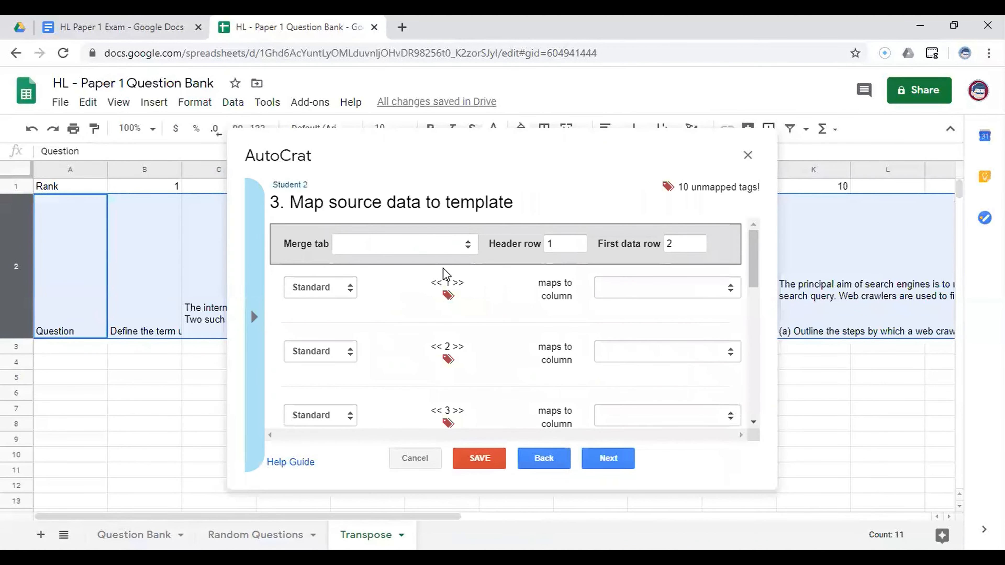
# - Set Transpose as the merge tab and map the tags <<1>> and <<2>> to columns 1 and 2
pyautogui.click(456, 247)
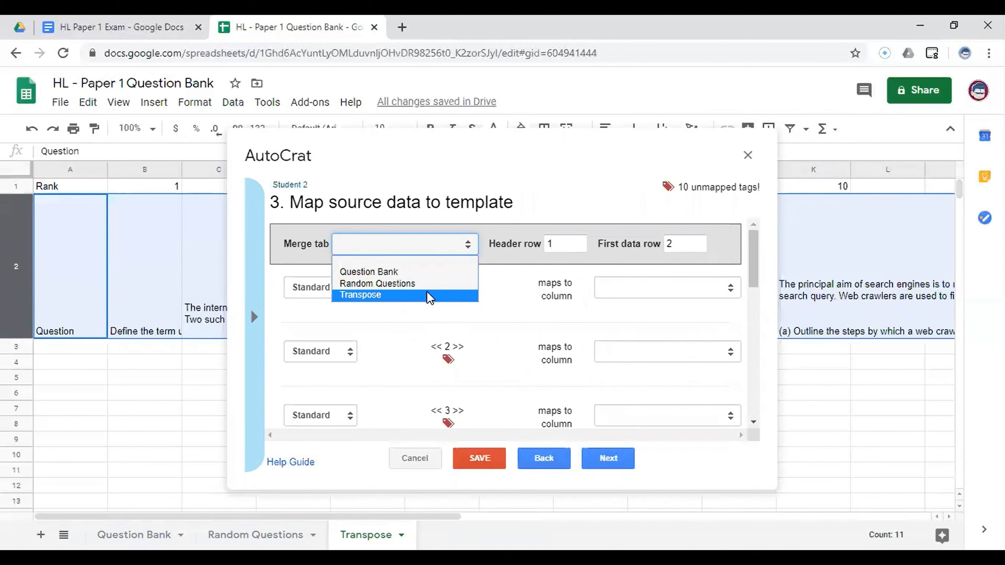
pyautogui.click(430, 298)
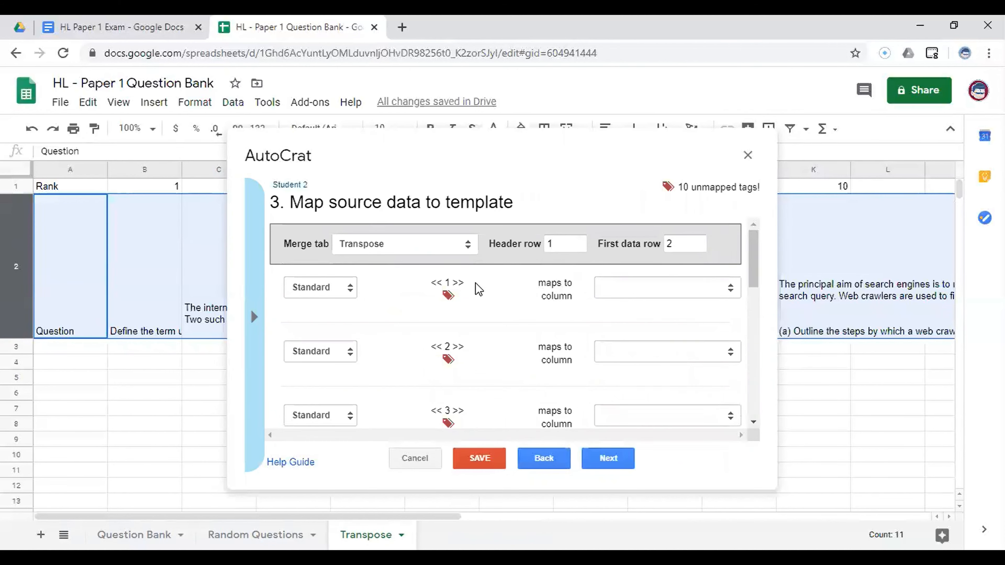
pyautogui.click(631, 288)
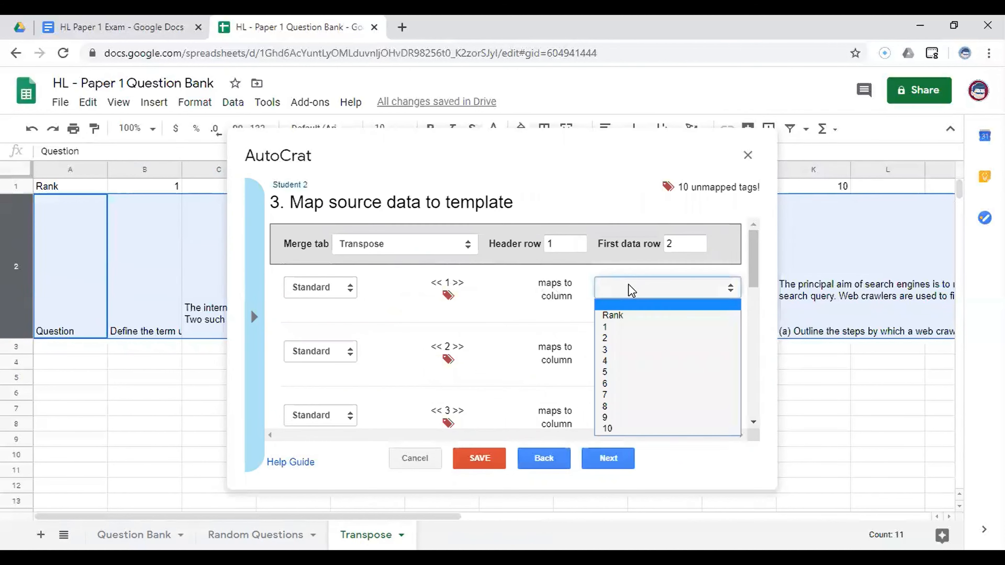
pyautogui.click(632, 328)
pyautogui.moveTo(457, 282); pyautogui.dragTo(428, 283)
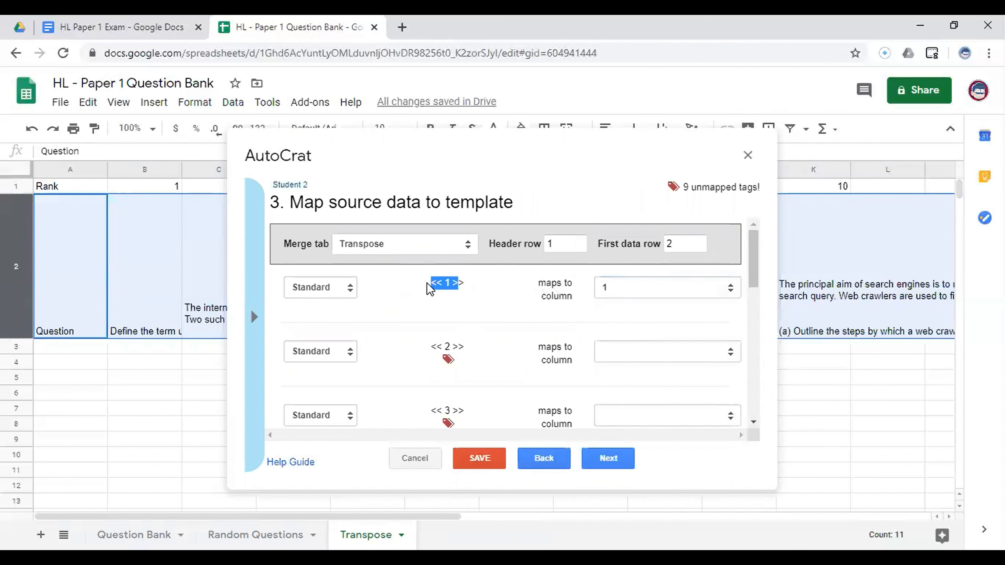
pyautogui.moveTo(465, 283); pyautogui.dragTo(427, 285)
pyautogui.click(621, 352)
pyautogui.click(619, 404)
# - Map the tags <<3>>, <<4>> and <<5>> to columns 3, 4 and 5
pyautogui.click(619, 411)
pyautogui.scroll(-3, 616, 402)
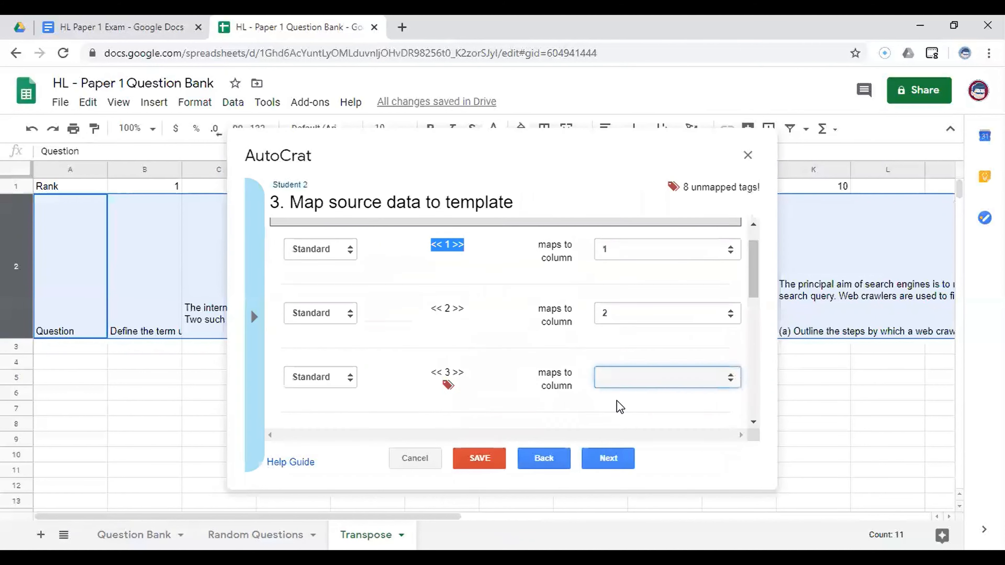
pyautogui.scroll(2, 617, 310)
pyautogui.click(614, 339)
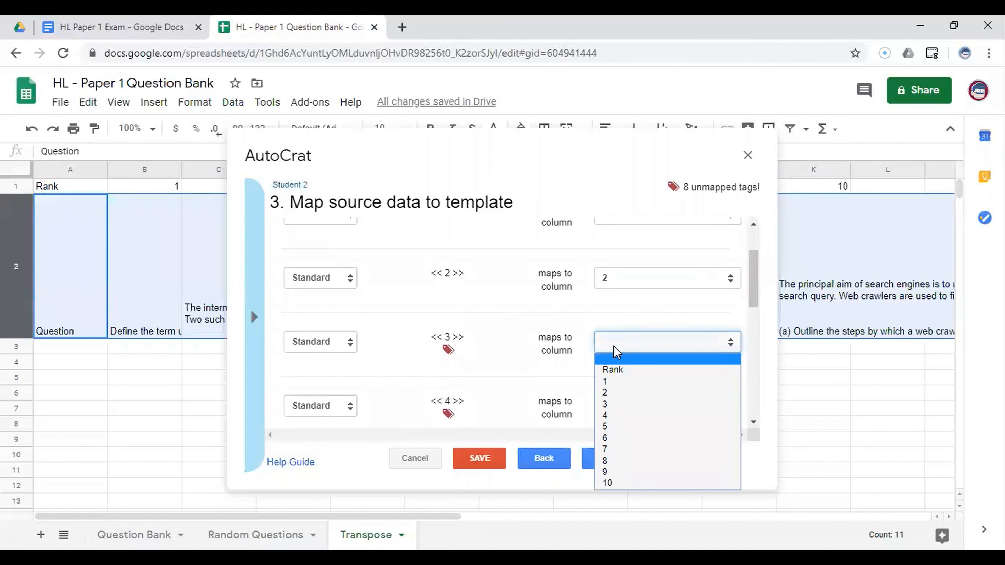
pyautogui.click(615, 403)
pyautogui.click(615, 408)
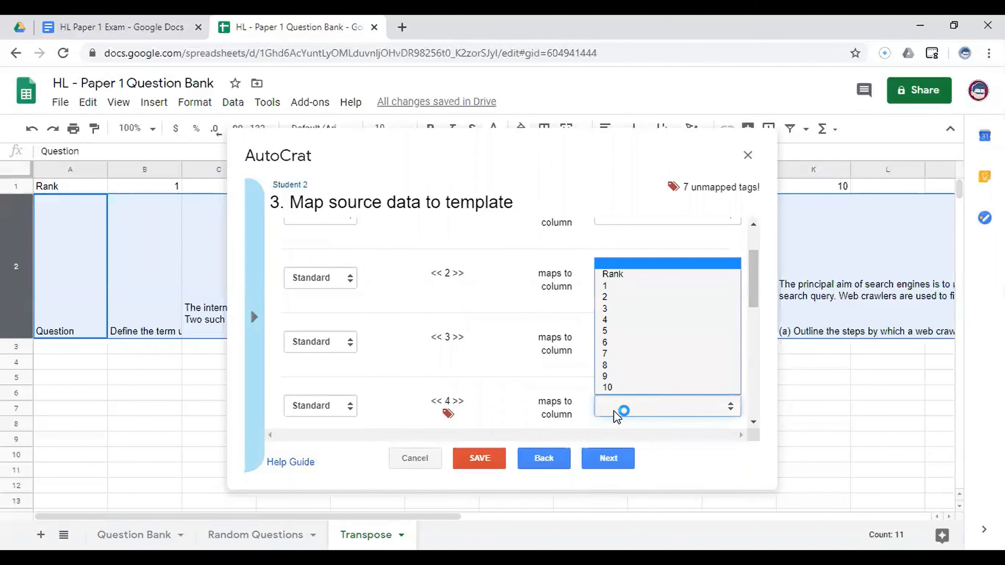
pyautogui.click(618, 321)
pyautogui.scroll(-2, 619, 325)
pyautogui.click(618, 388)
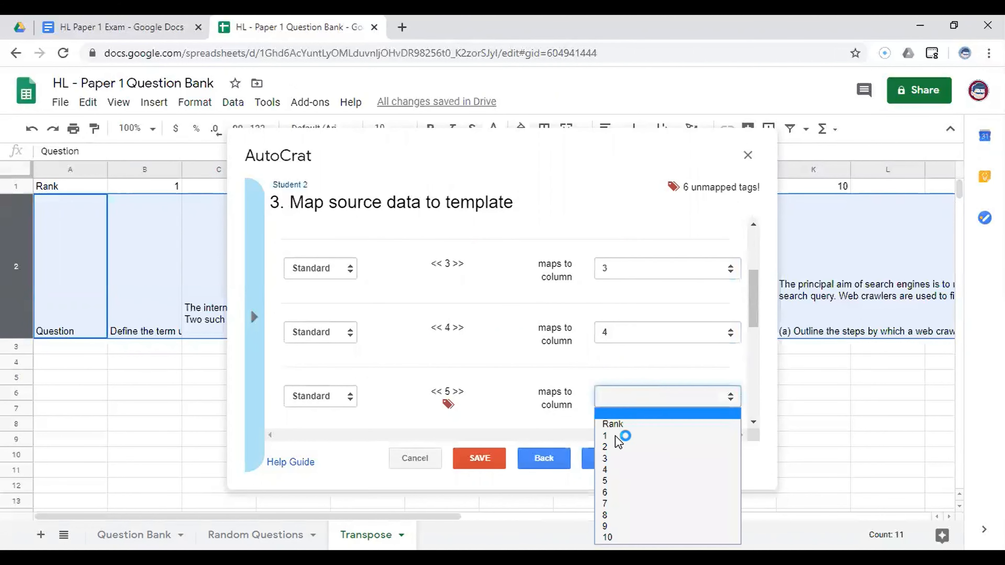
pyautogui.click(615, 476)
# - Map the tags <<6>>, <<7>> and <<8>> to columns 6, 7 and 8
pyautogui.scroll(-2, 570, 374)
pyautogui.scroll(-1, 569, 372)
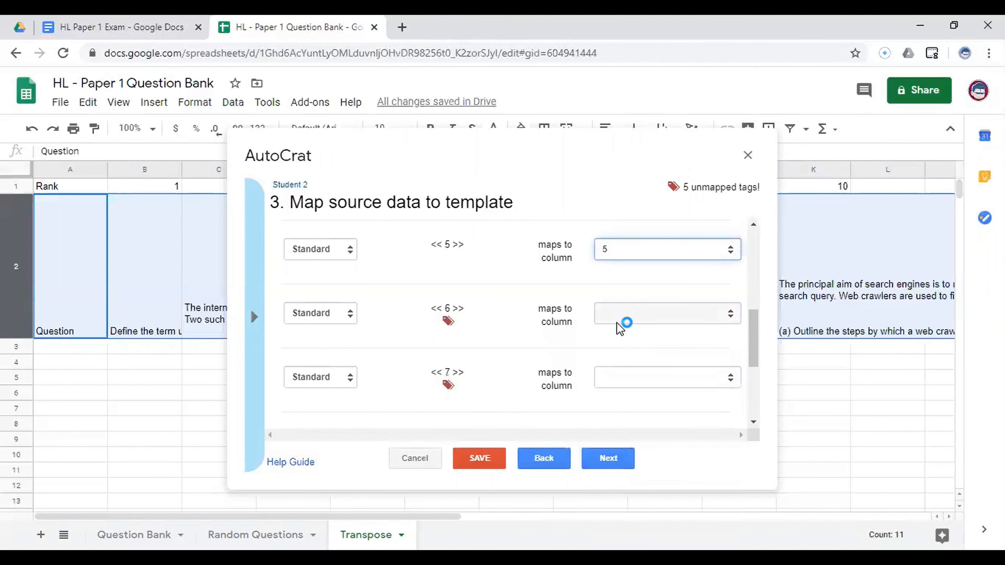
pyautogui.click(618, 319)
pyautogui.click(629, 410)
pyautogui.scroll(-3, 626, 371)
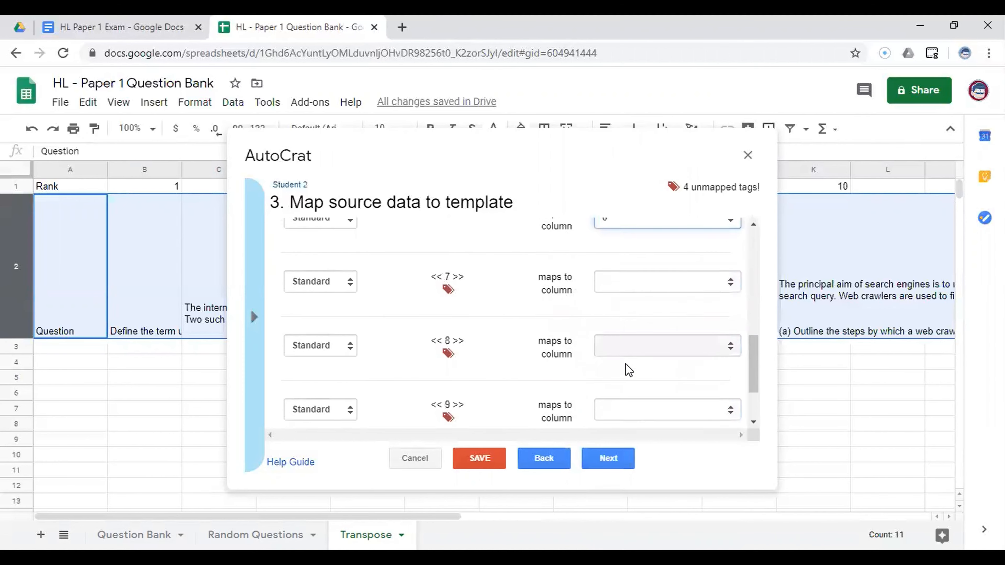
pyautogui.click(622, 232)
pyautogui.click(619, 339)
pyautogui.click(615, 294)
pyautogui.click(619, 412)
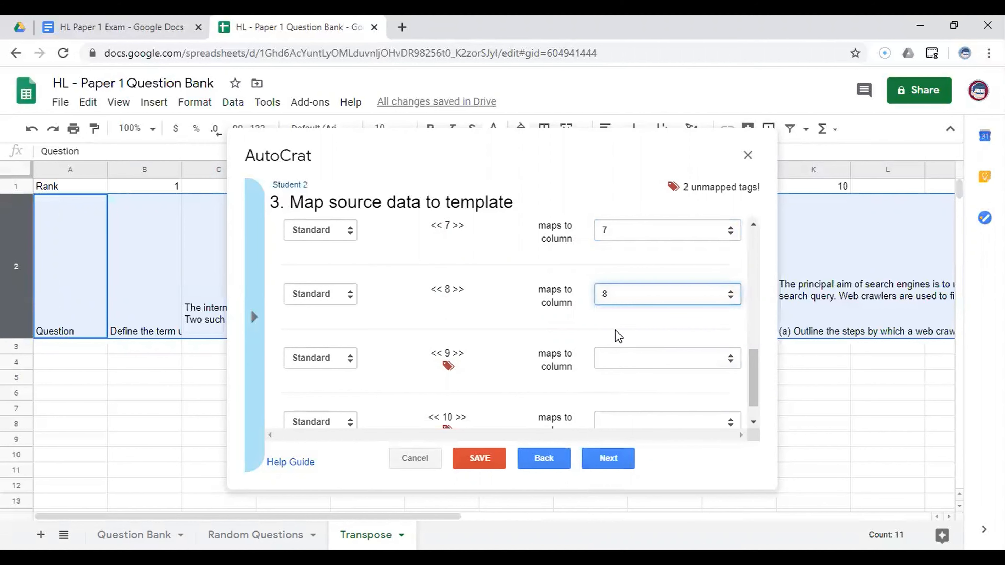
# - Map the tags <<9>> and <<10>> to columns 9 and 10, and proceed to the file settings
pyautogui.click(615, 361)
pyautogui.click(621, 490)
pyautogui.scroll(-1, 591, 395)
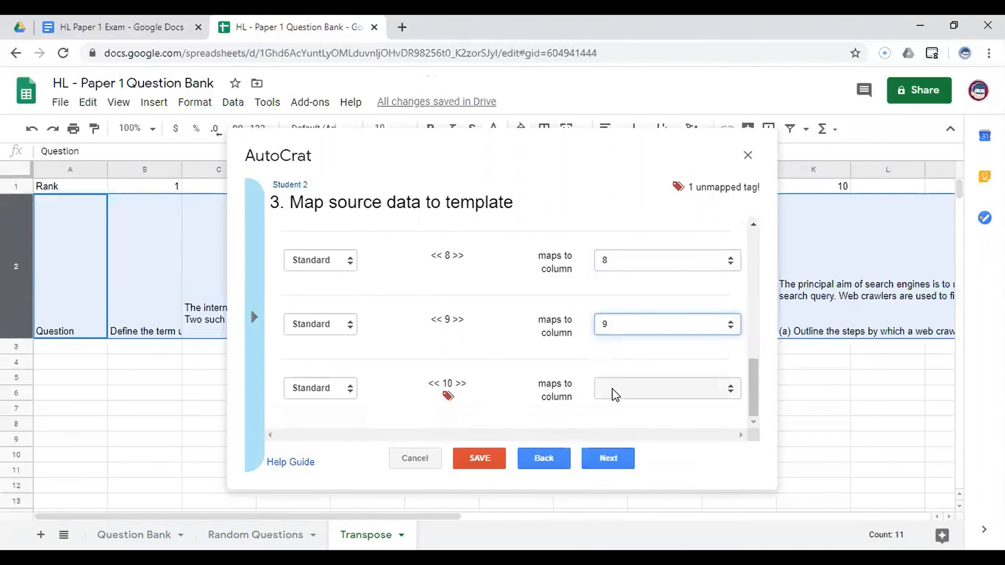
pyautogui.click(610, 390)
pyautogui.click(608, 530)
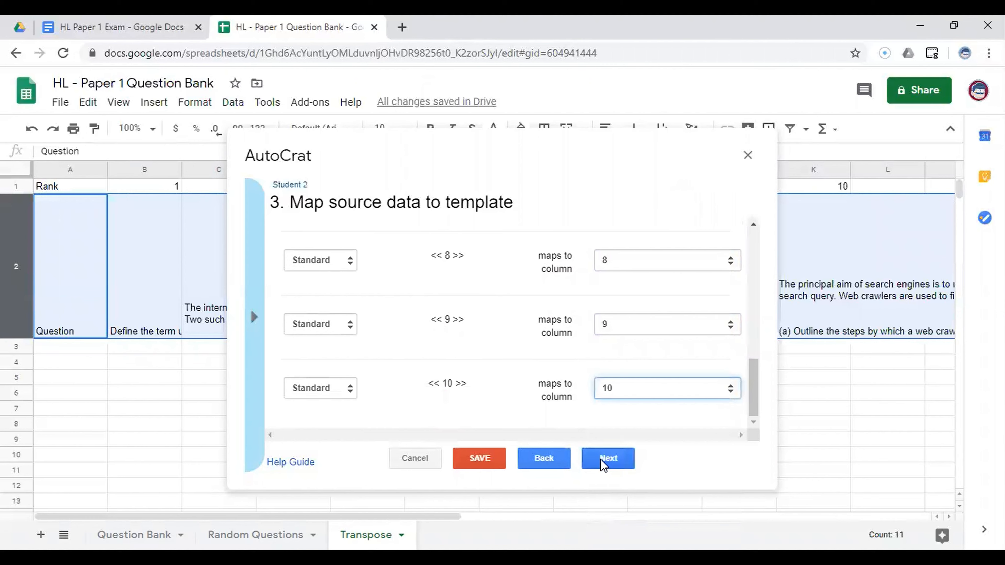
pyautogui.click(600, 457)
# - Name the Student 2 job's output file Student 1, keeping the Google Docs type and multiple output mode
pyautogui.click(343, 248)
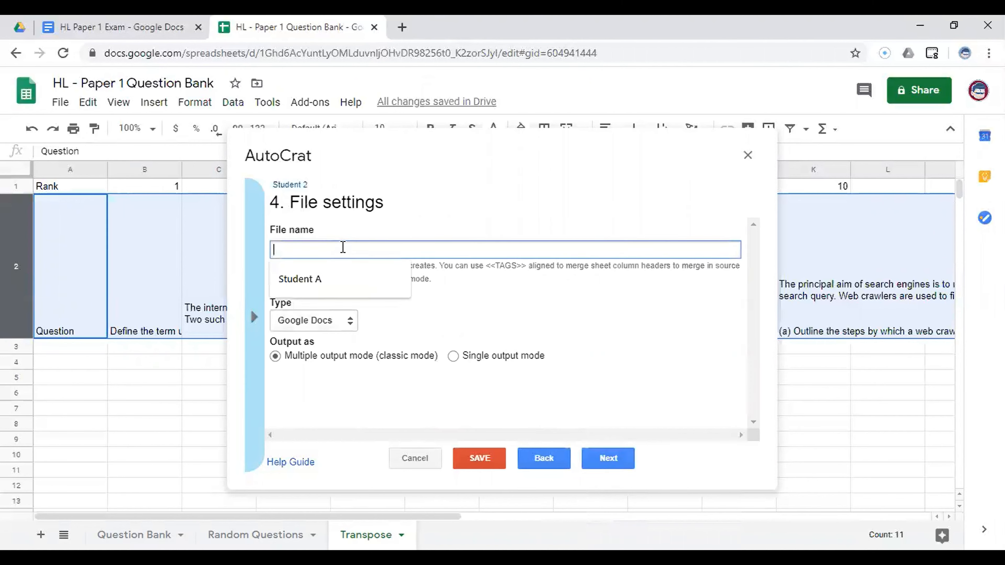
pyautogui.write('Student 1')
pyautogui.click(603, 459)
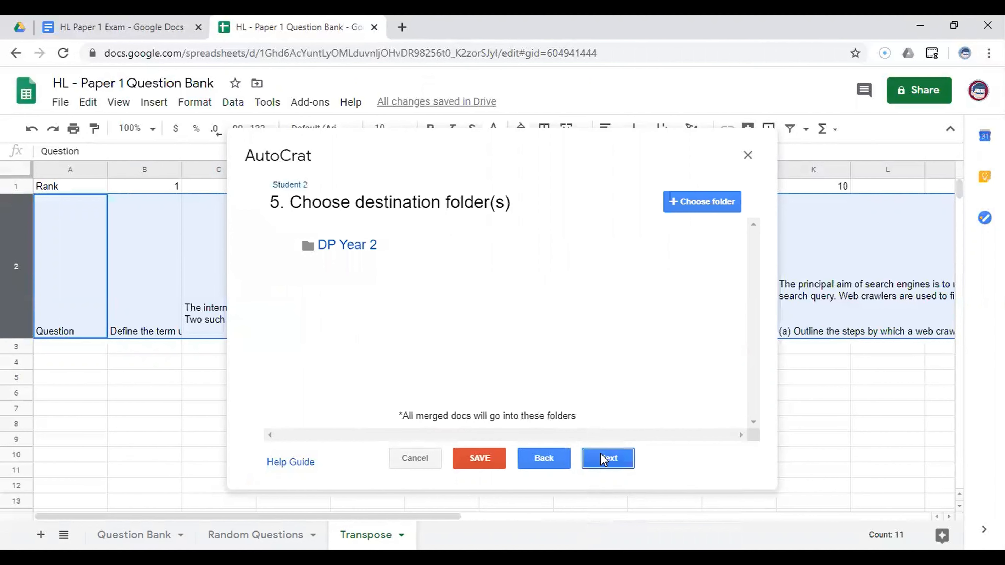
# - Keep DP Year 2 as destination folder, skip folder reference and merge condition, leave sharing and triggers at No, and save the Student 2 job
pyautogui.click(609, 458)
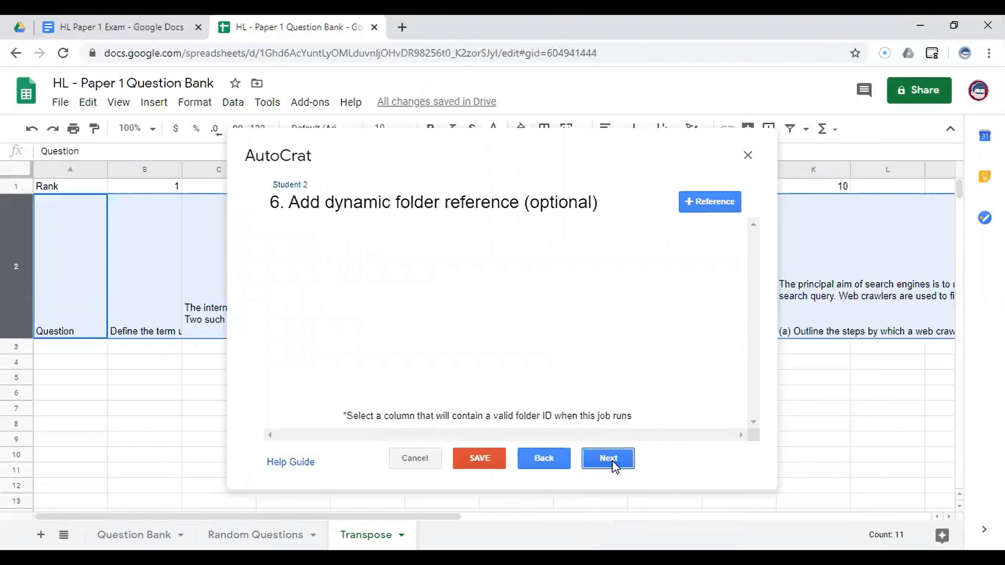
pyautogui.click(613, 459)
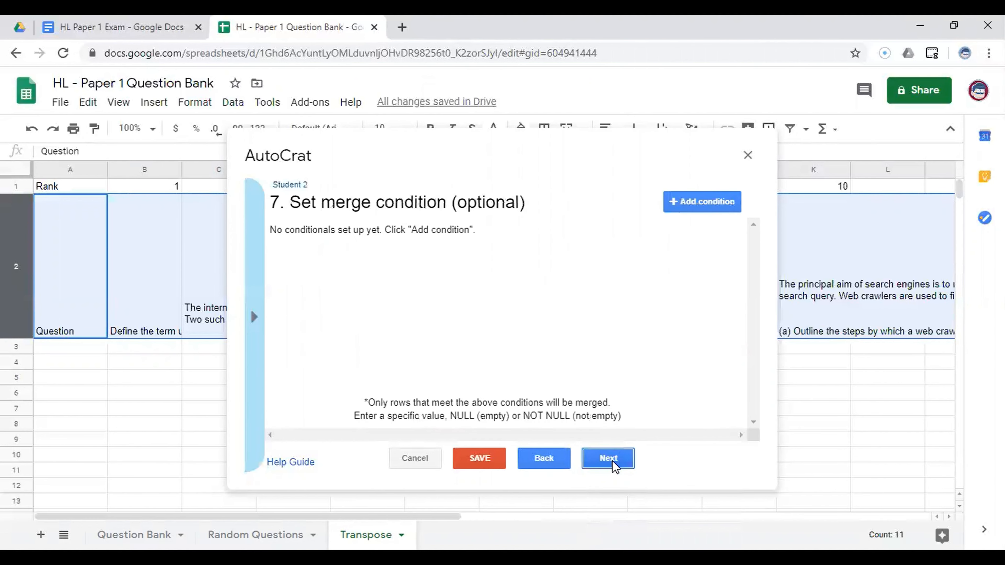
pyautogui.click(613, 460)
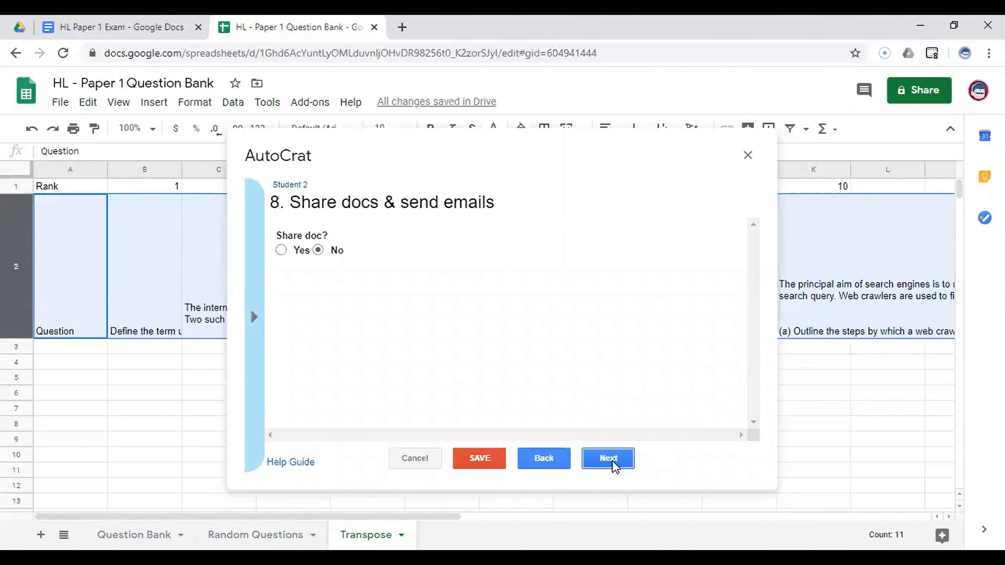
pyautogui.click(610, 460)
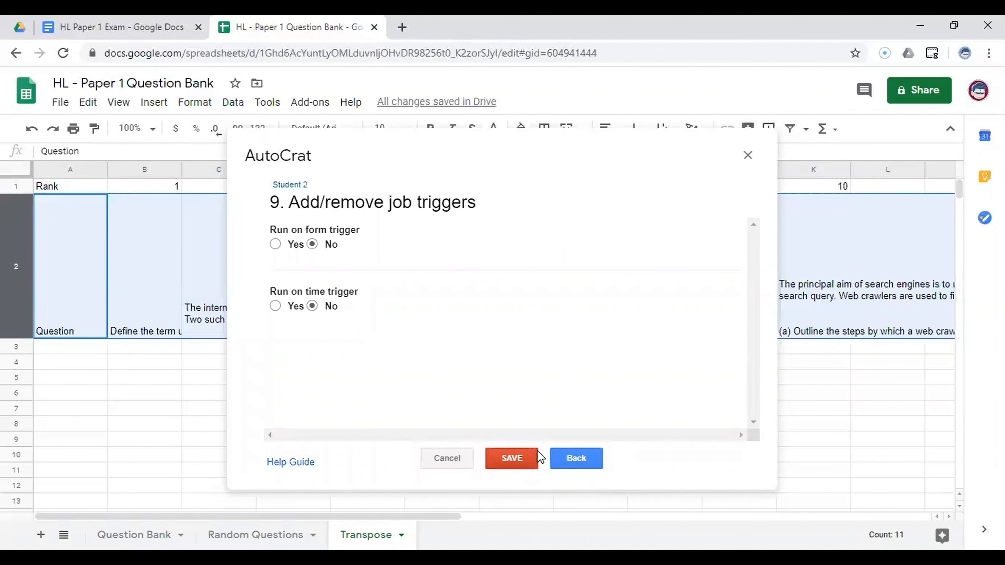
pyautogui.click(524, 453)
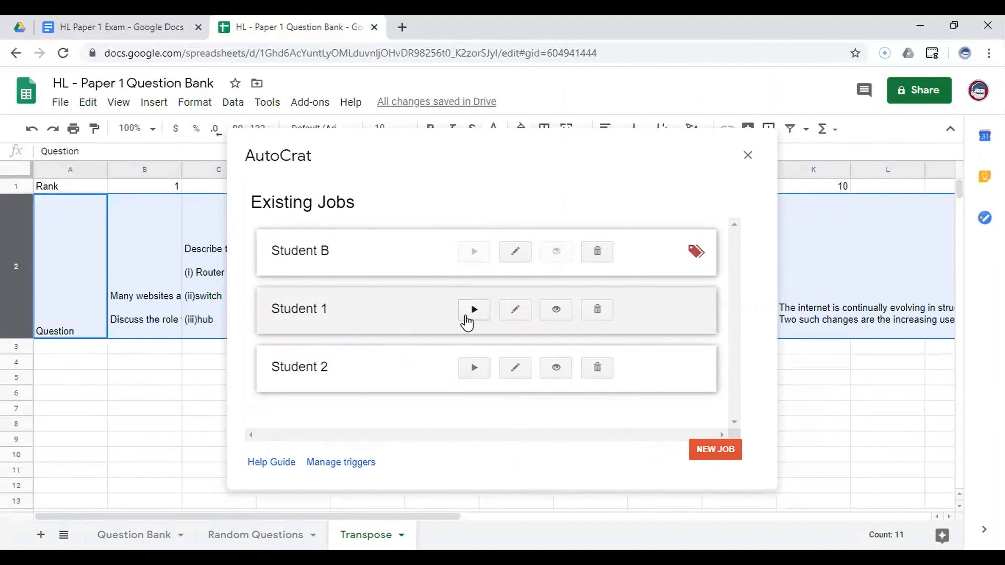
# - Run the merge jobs Student 1 and Student 2, and close the AutoCrat dialog
pyautogui.click(468, 318)
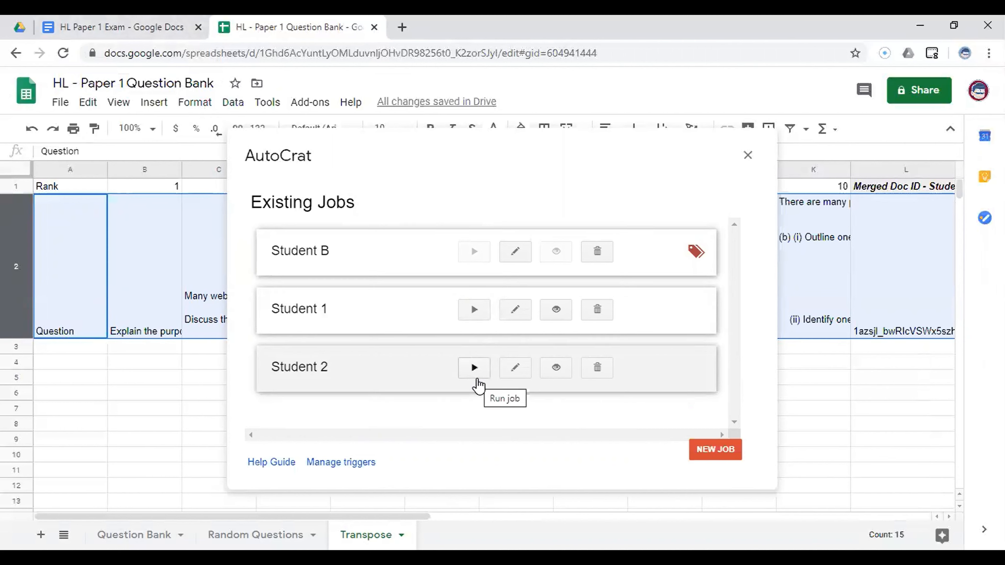
pyautogui.click(477, 376)
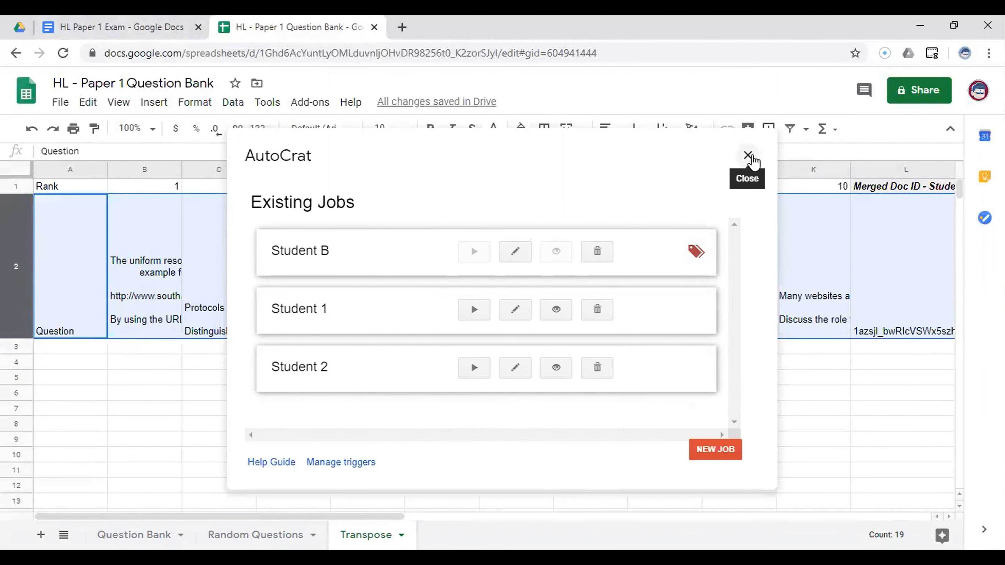
pyautogui.click(749, 155)
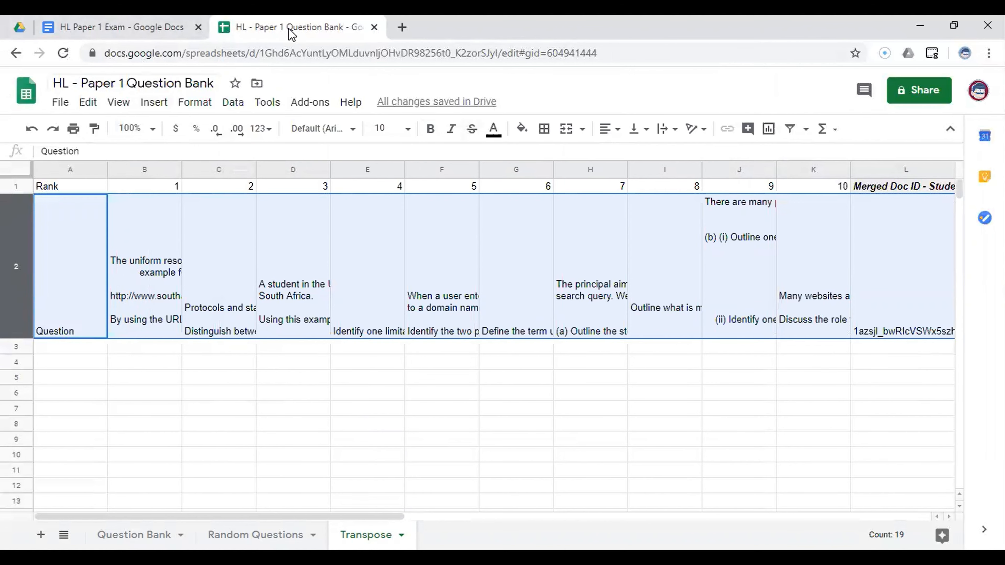
# - Switch to Google Drive, reload the DP Year 2 folder and look for the merged exam documents
pyautogui.click(20, 27)
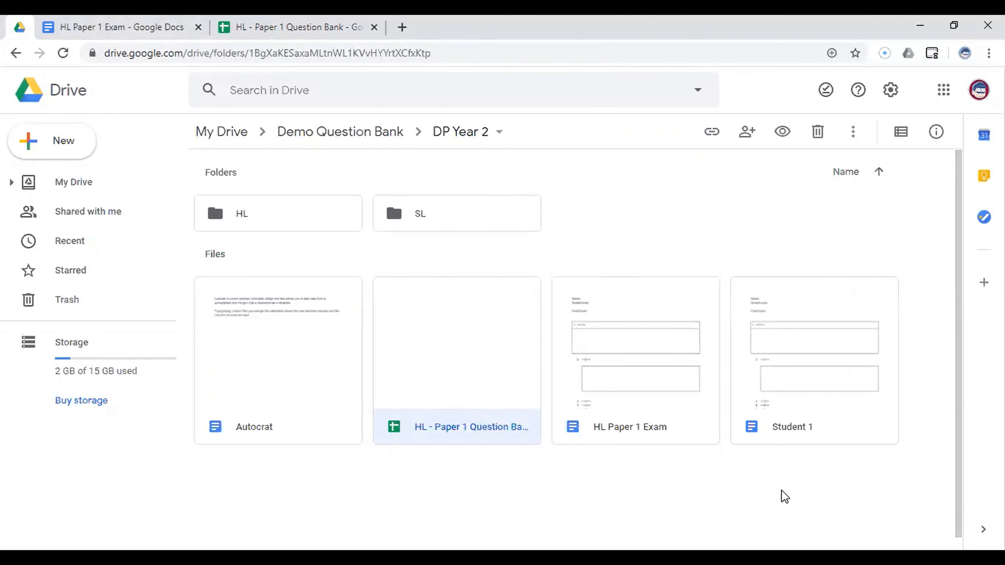
pyautogui.scroll(-1, 785, 497)
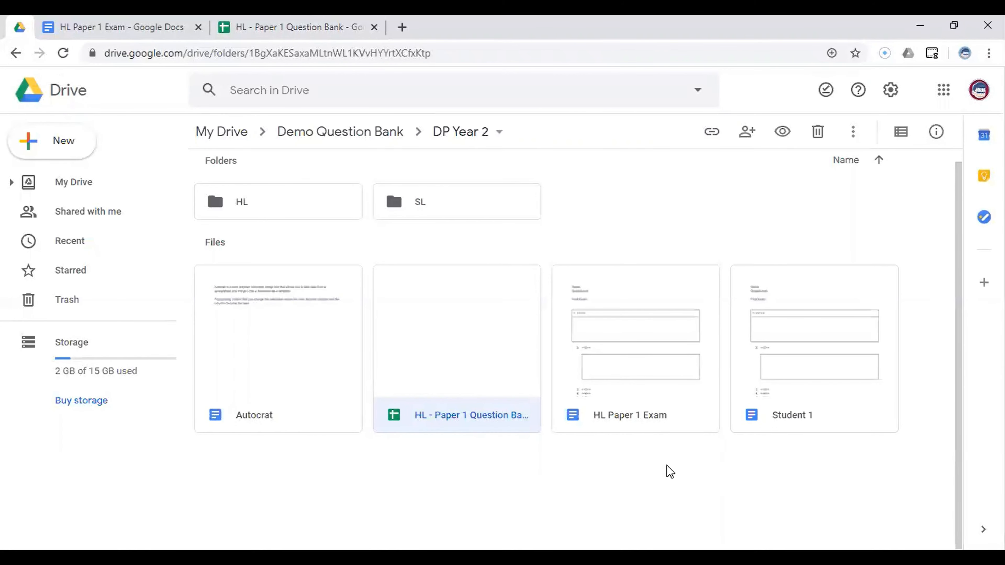
pyautogui.click(63, 55)
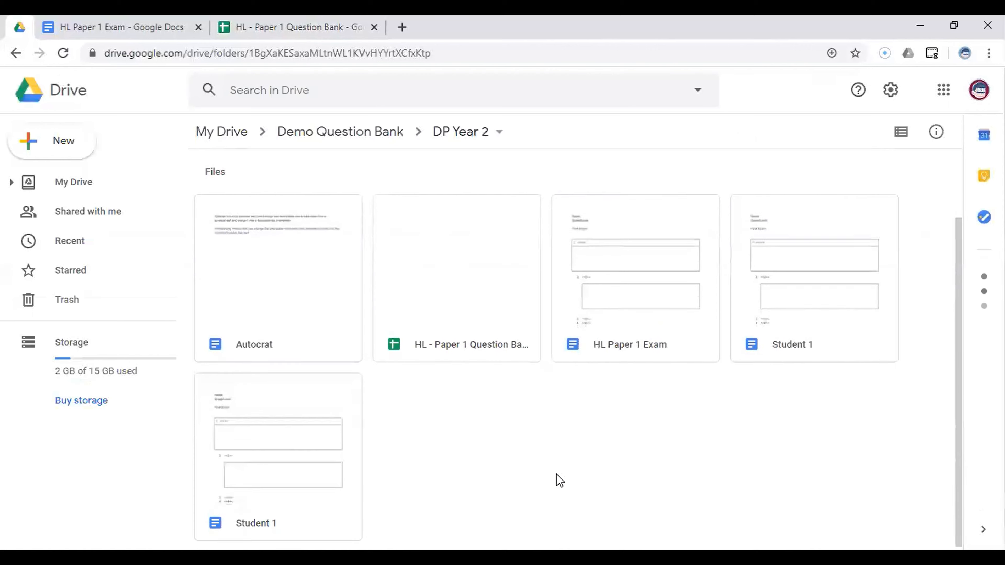
pyautogui.scroll(-2, 556, 475)
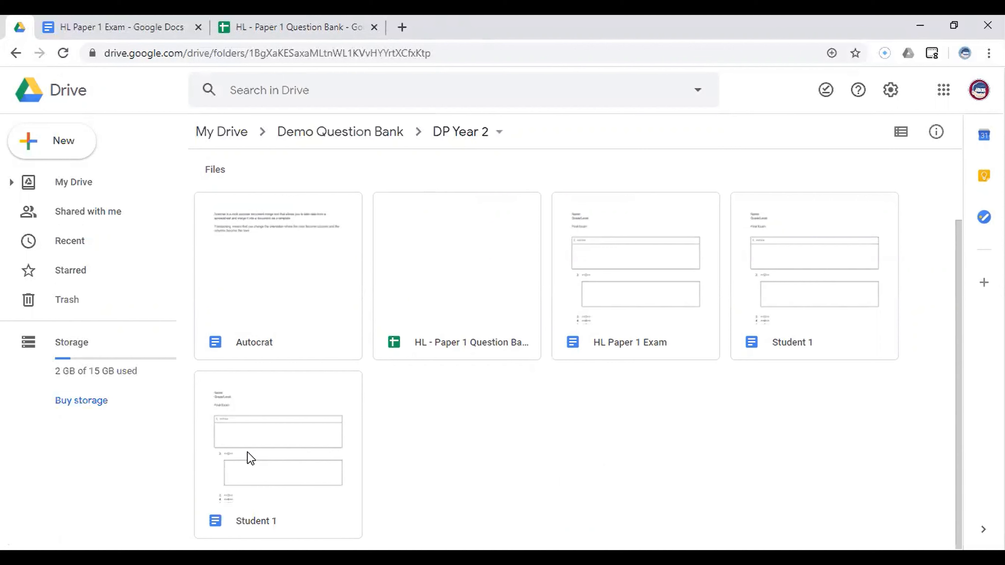
# - Rename the second of the two identically named Student 1 documents in the DP Year 2 folder as Student 2
pyautogui.click(258, 463)
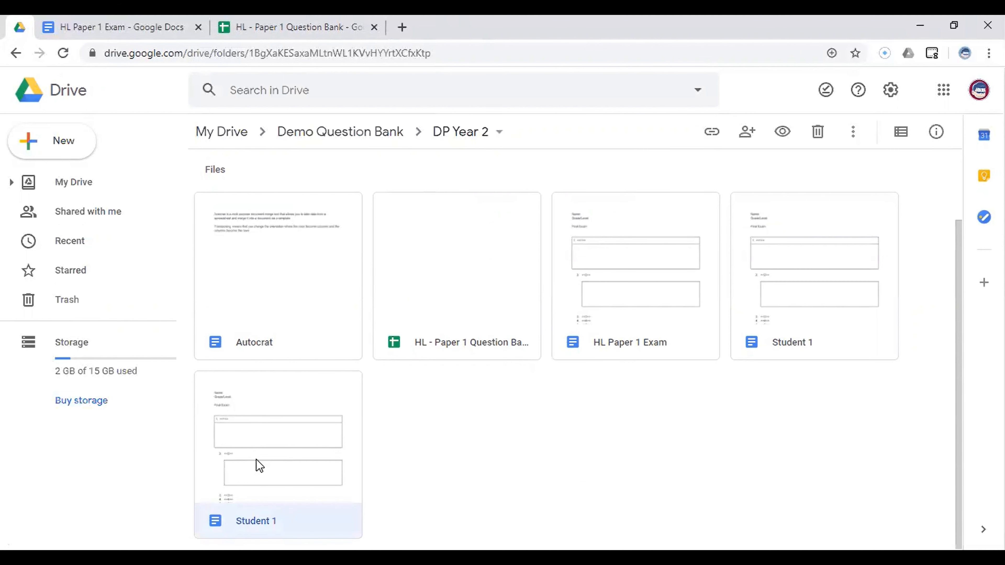
pyautogui.rightClick(258, 465)
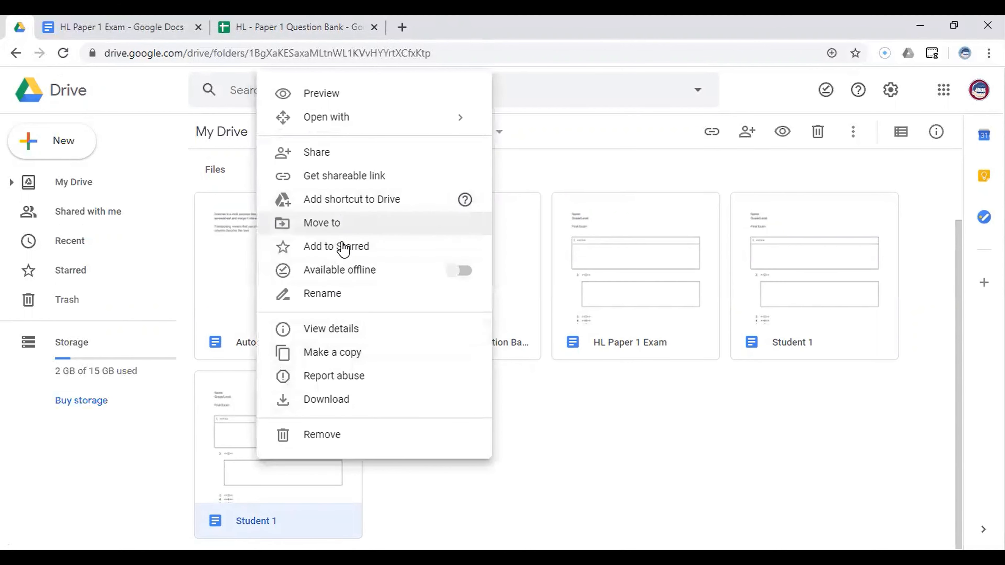
pyautogui.click(339, 296)
pyautogui.click(479, 304)
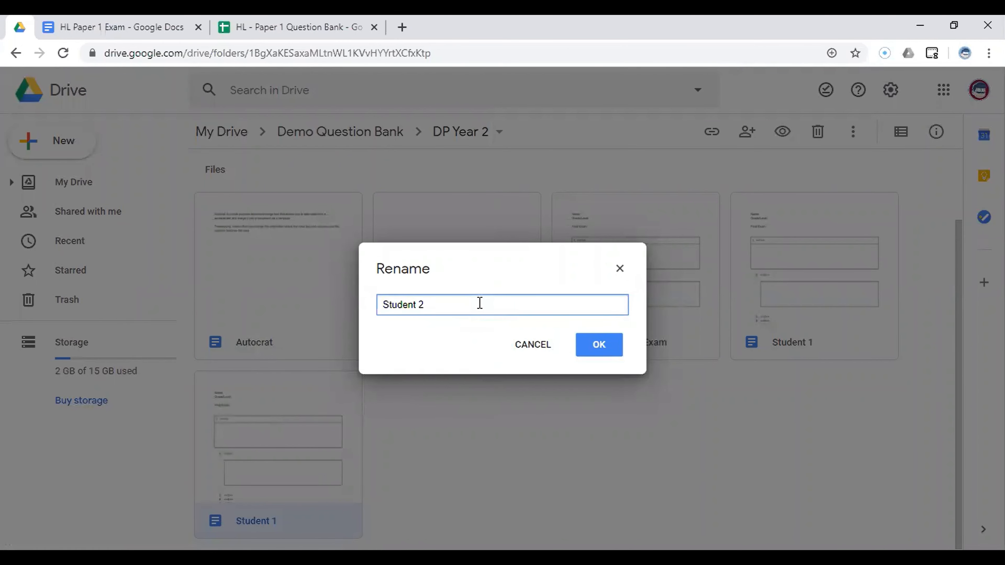
pyautogui.click(598, 347)
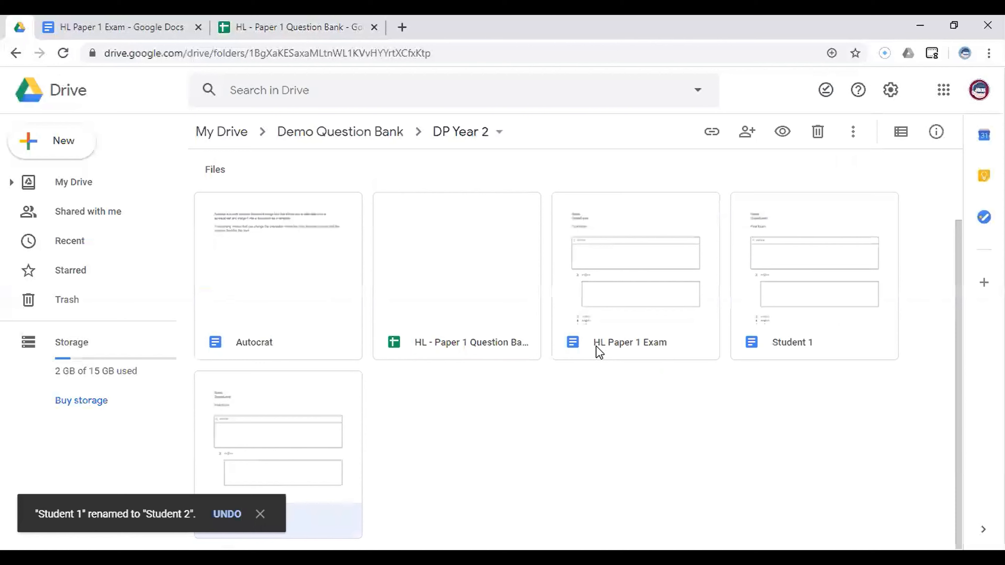
pyautogui.click(617, 446)
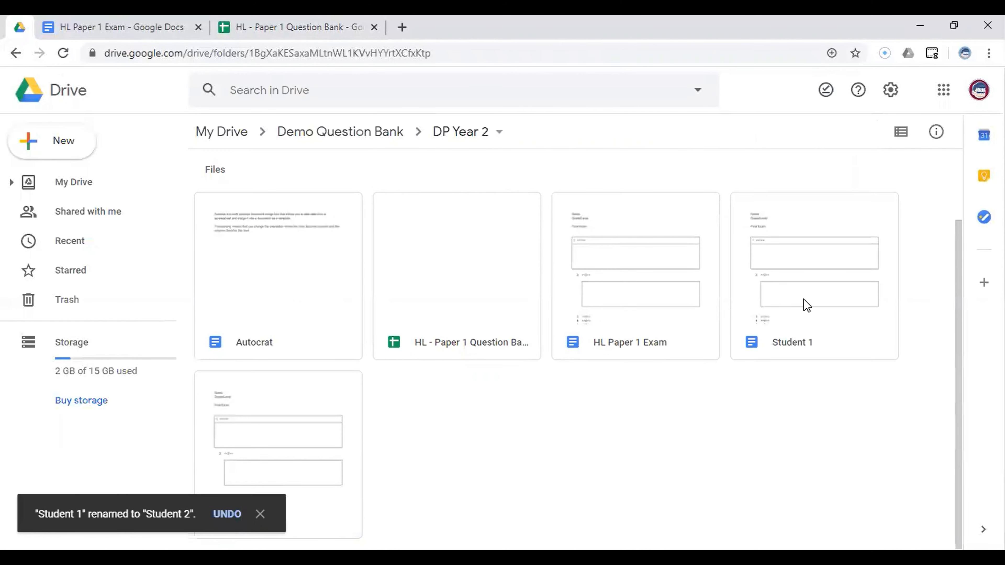
# - Open the merged exam documents Student 1 and Student 2 from the DP Year 2 folder
pyautogui.doubleClick(825, 299)
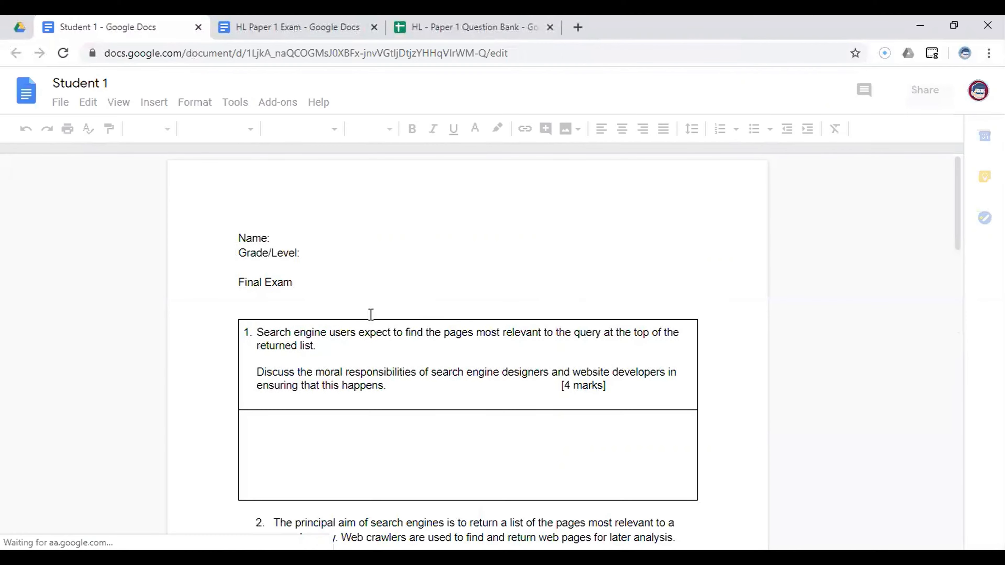
pyautogui.click(20, 27)
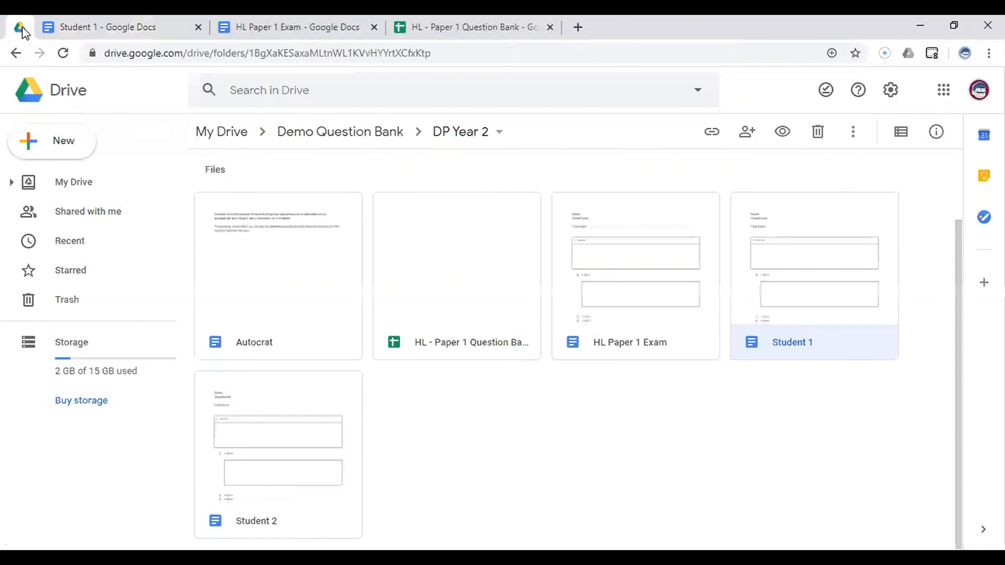
pyautogui.doubleClick(242, 455)
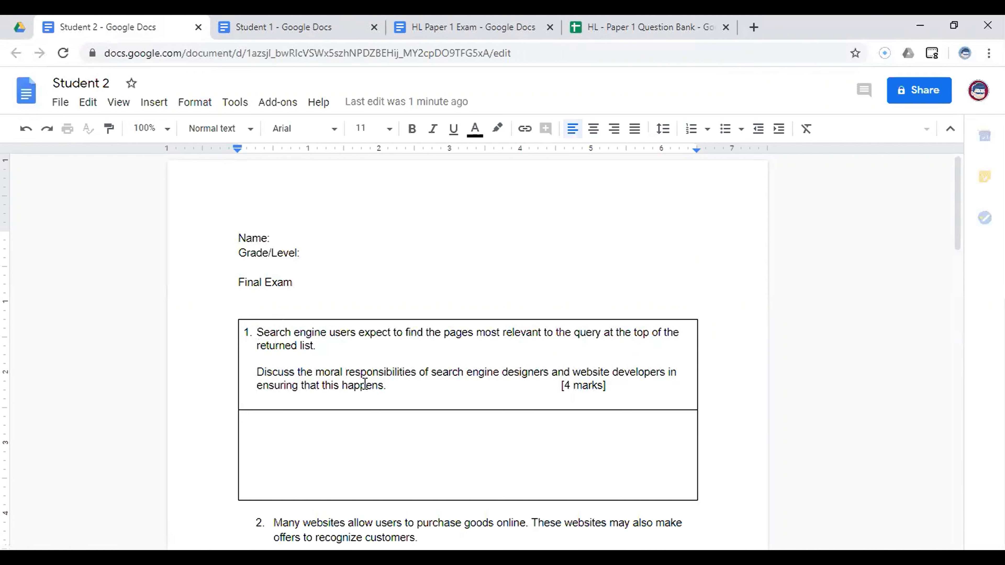
# - Highlight the text of question 1 in Student 2 and check it against the question bank's Transpose sheet
pyautogui.moveTo(395, 387); pyautogui.dragTo(257, 332)
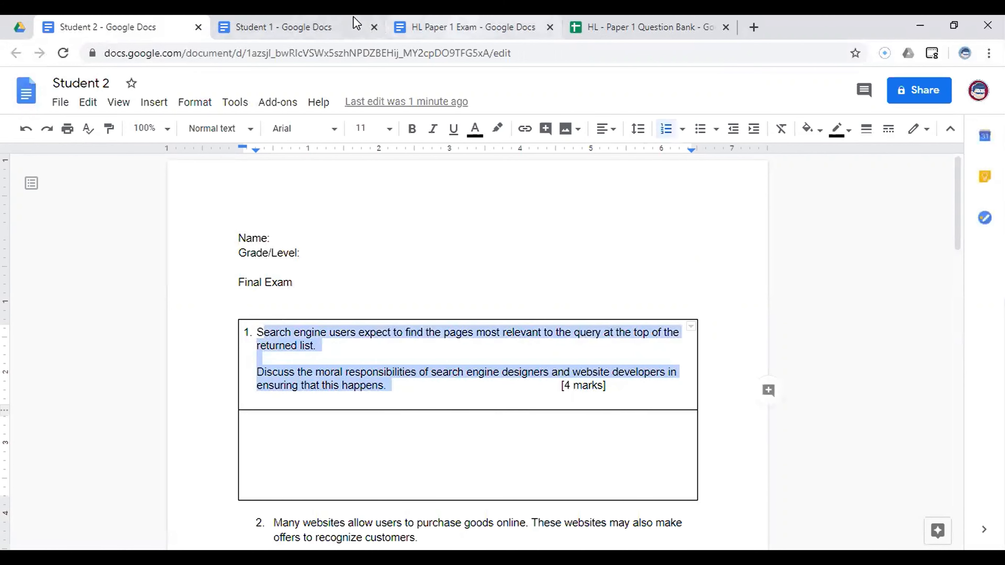
pyautogui.click(580, 40)
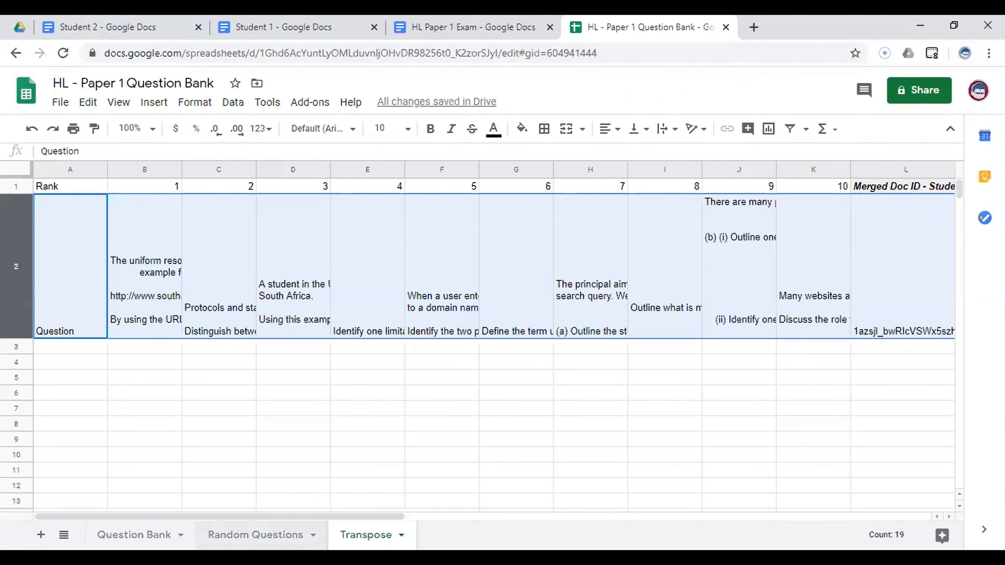
pyautogui.click(114, 27)
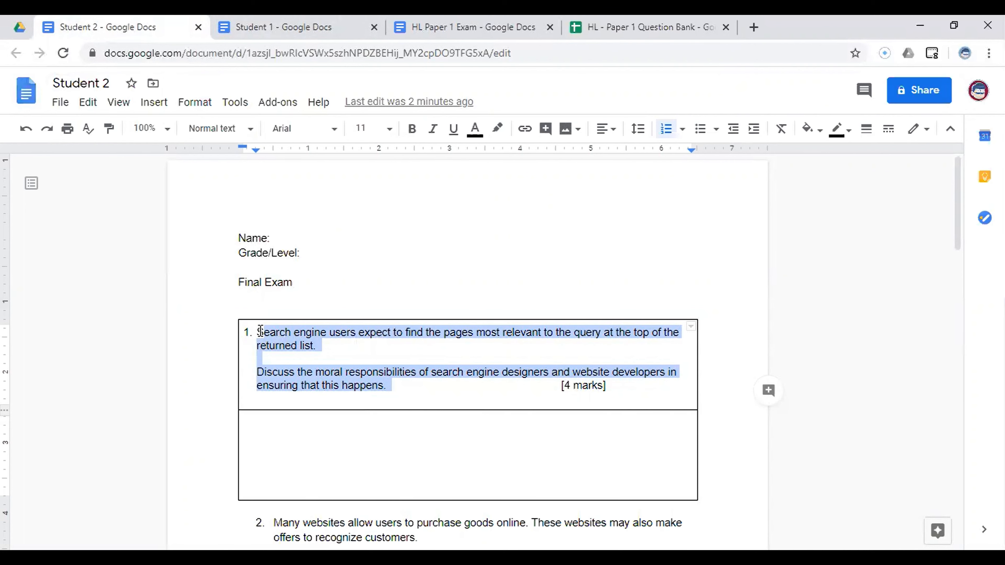
# - Compare questions 1 and 2 of the Student 1 exam with those of the Student 2 exam
pyautogui.click(290, 27)
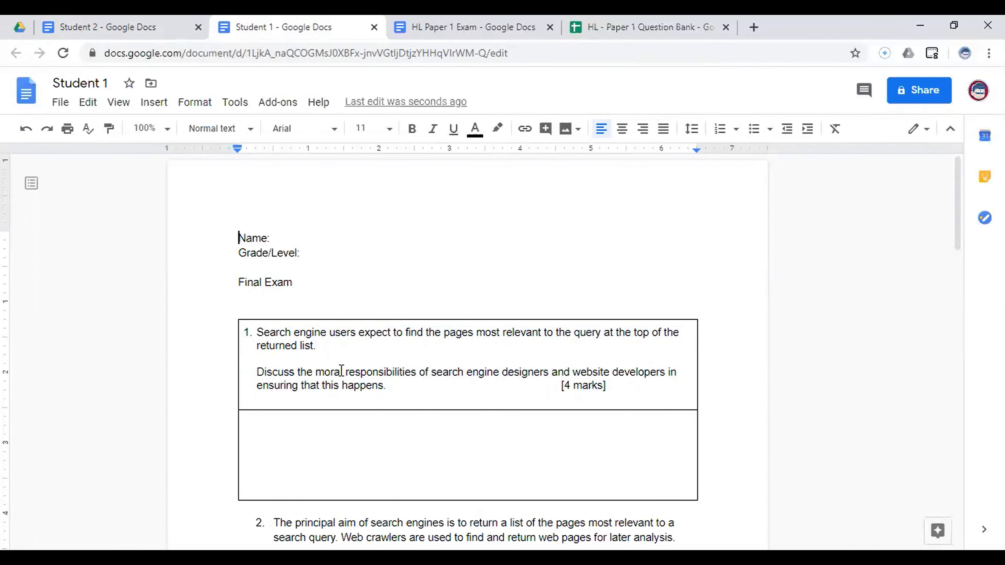
pyautogui.scroll(-2, 341, 371)
pyautogui.click(158, 34)
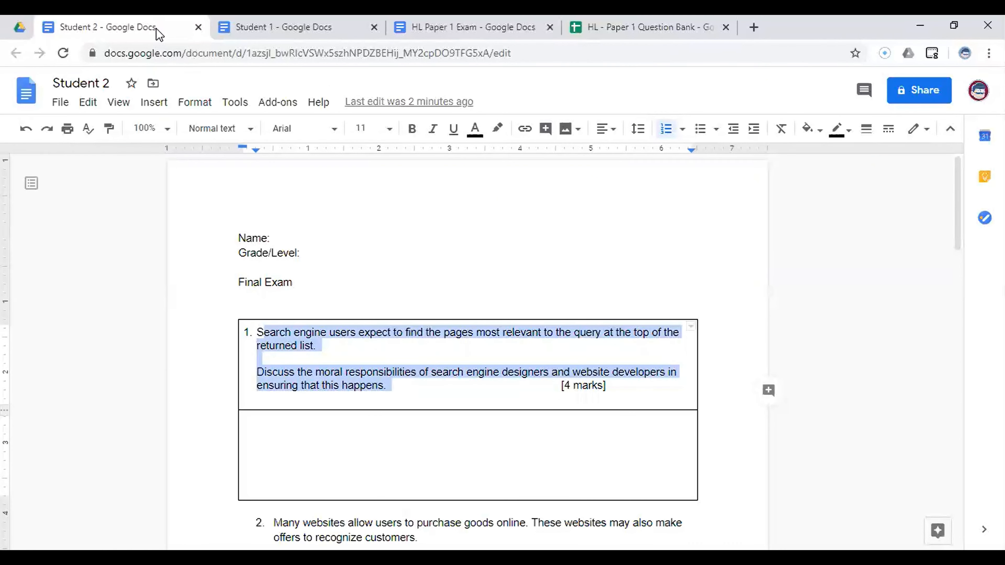
pyautogui.scroll(-3, 315, 373)
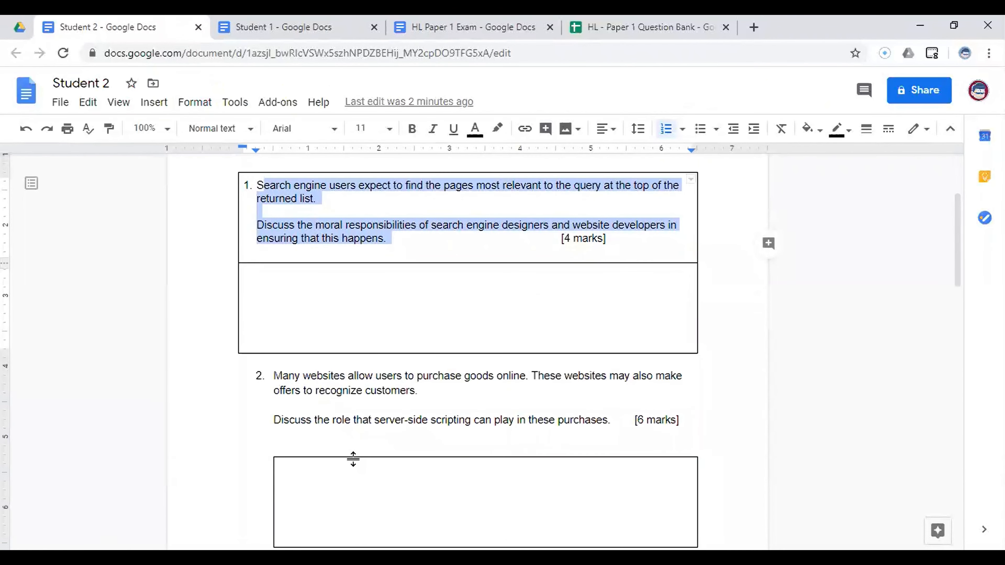
pyautogui.click(294, 29)
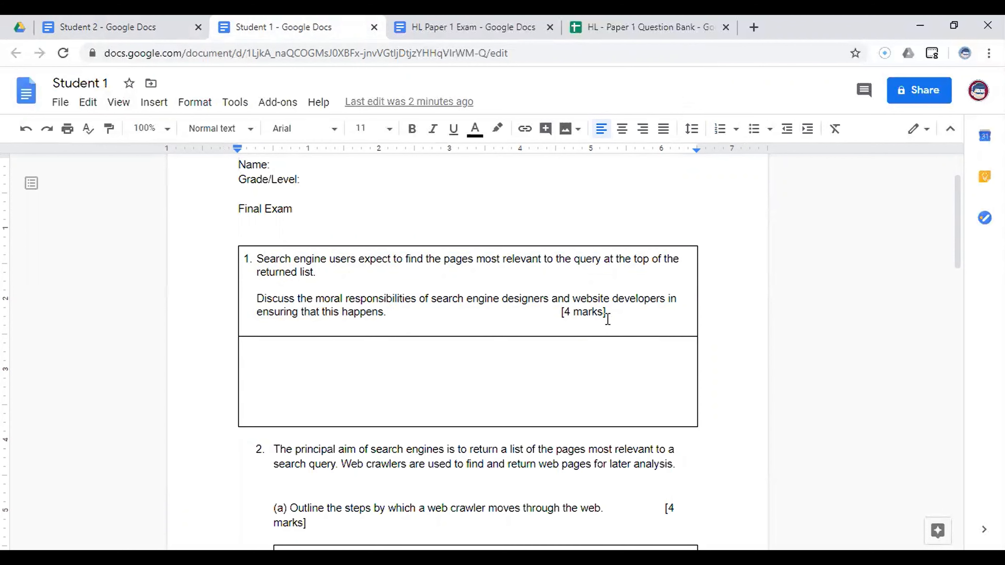
pyautogui.scroll(-3, 401, 371)
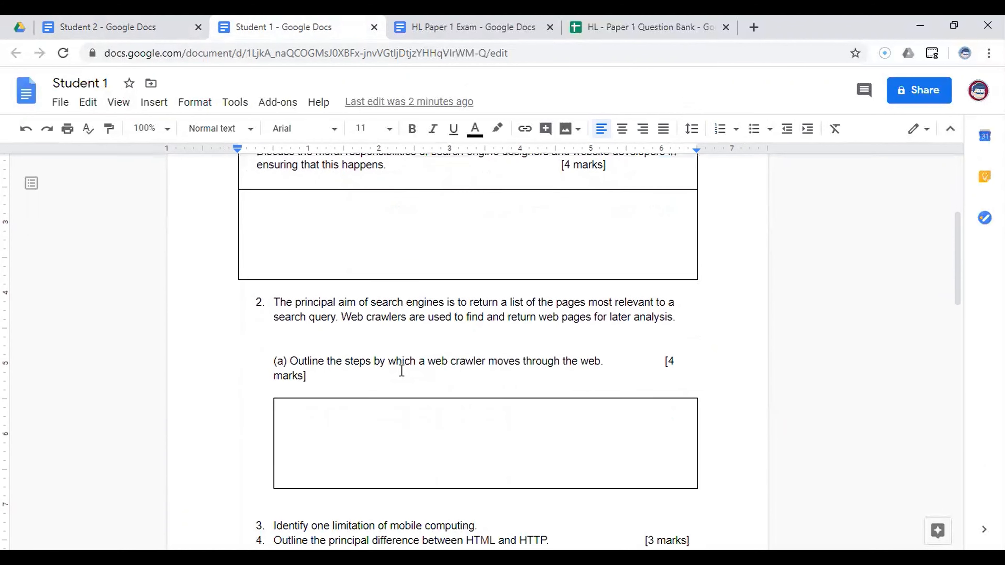
pyautogui.click(145, 35)
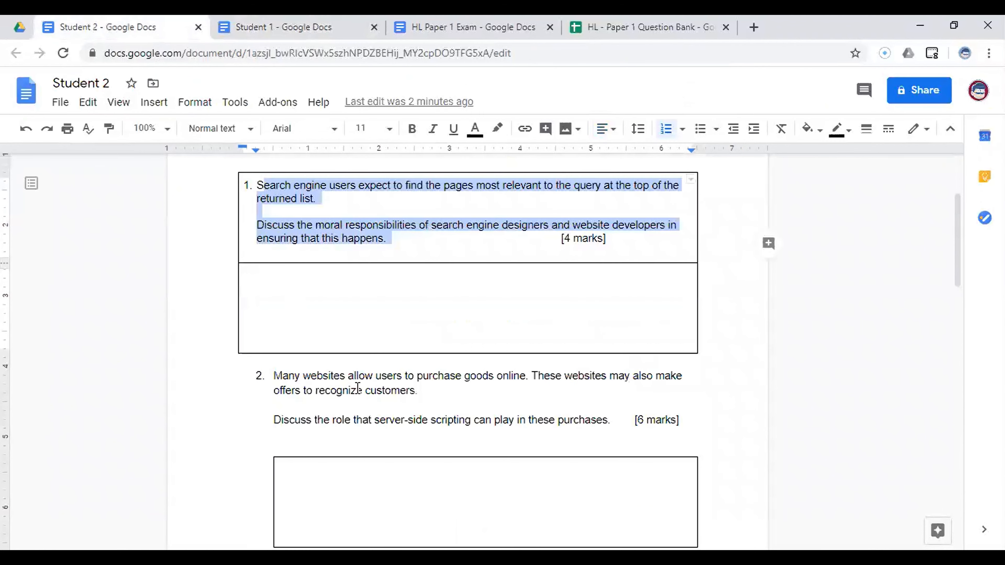
pyautogui.click(288, 27)
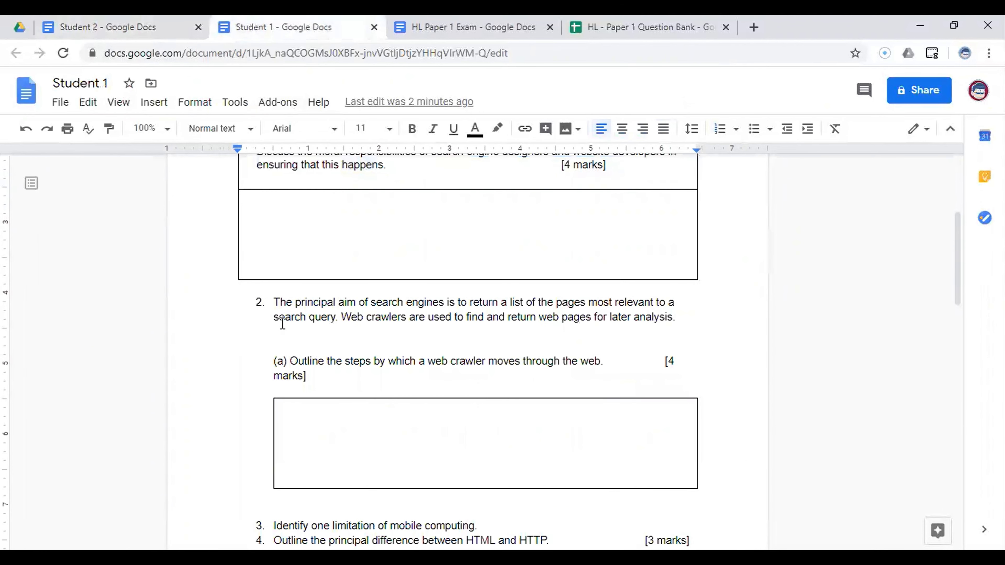
pyautogui.click(130, 25)
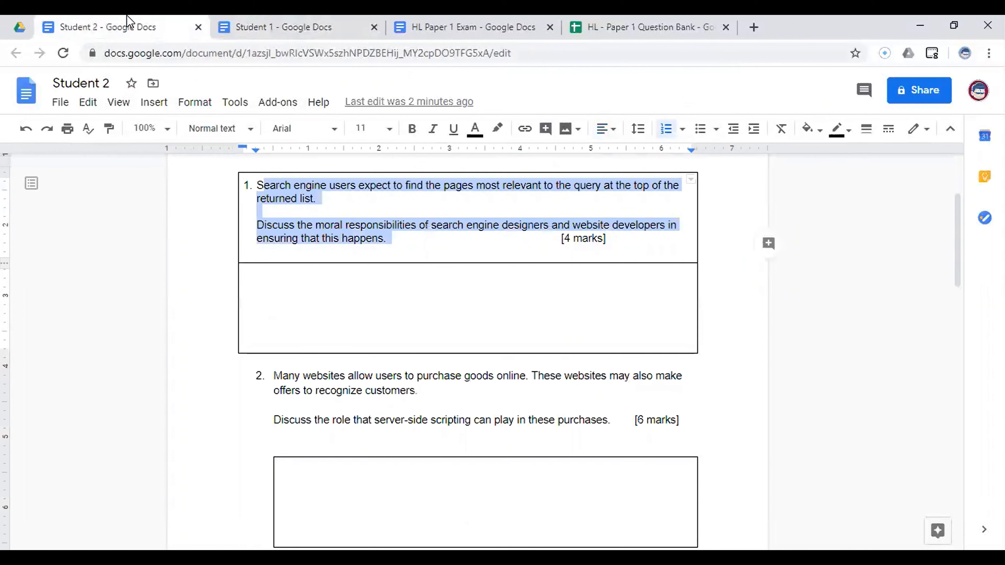
# - Compare the questions from number 3 onwards in the Student 2 and Student 1 exams
pyautogui.scroll(-5, 299, 326)
pyautogui.scroll(-2, 299, 326)
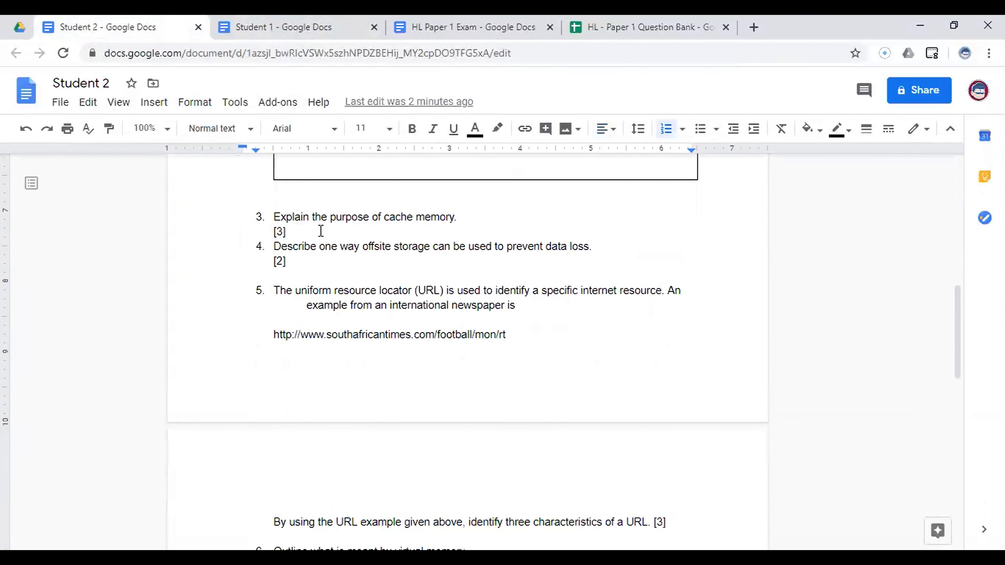
pyautogui.click(273, 29)
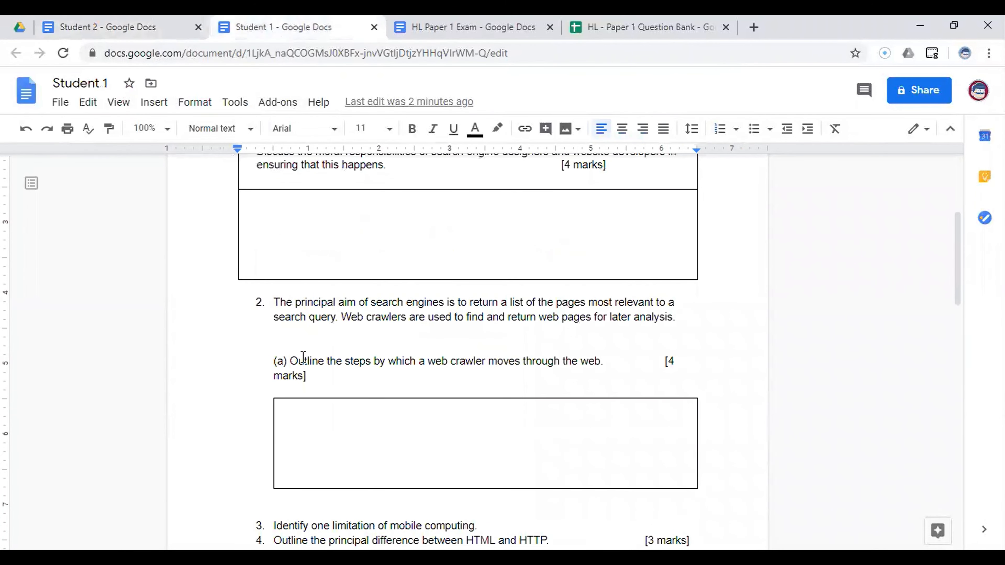
pyautogui.scroll(-3, 295, 324)
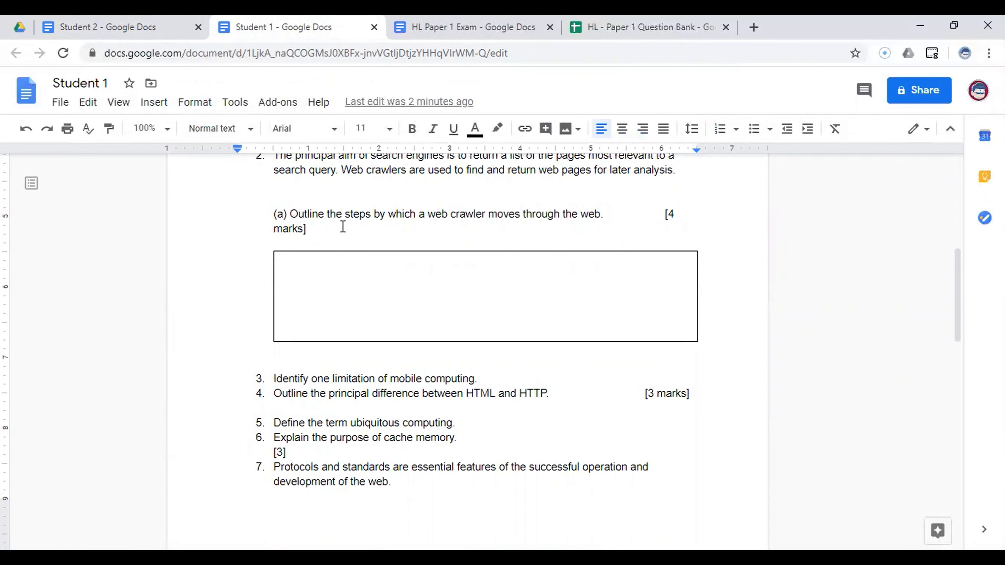
pyautogui.click(142, 35)
pyautogui.scroll(-4, 411, 417)
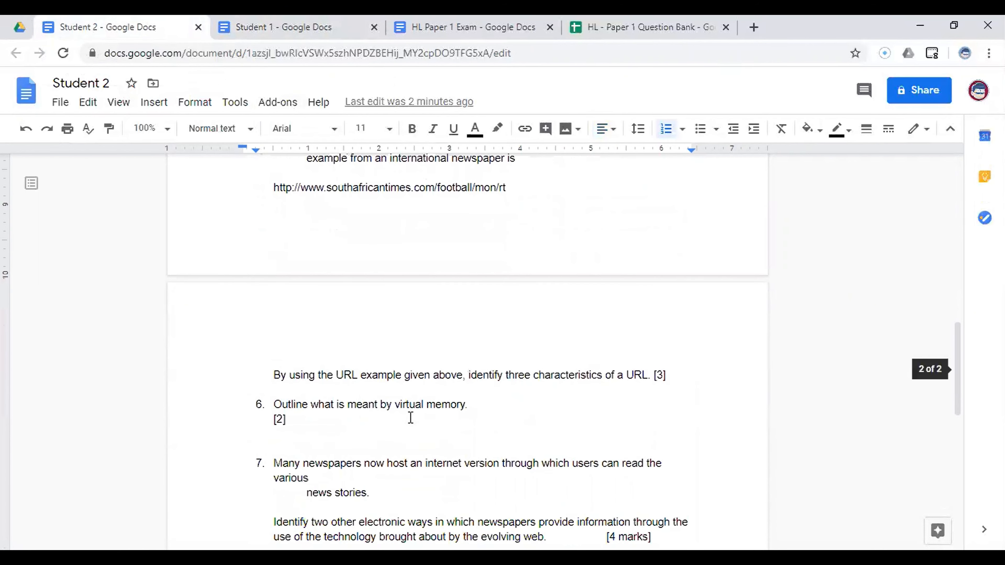
pyautogui.scroll(-4, 411, 418)
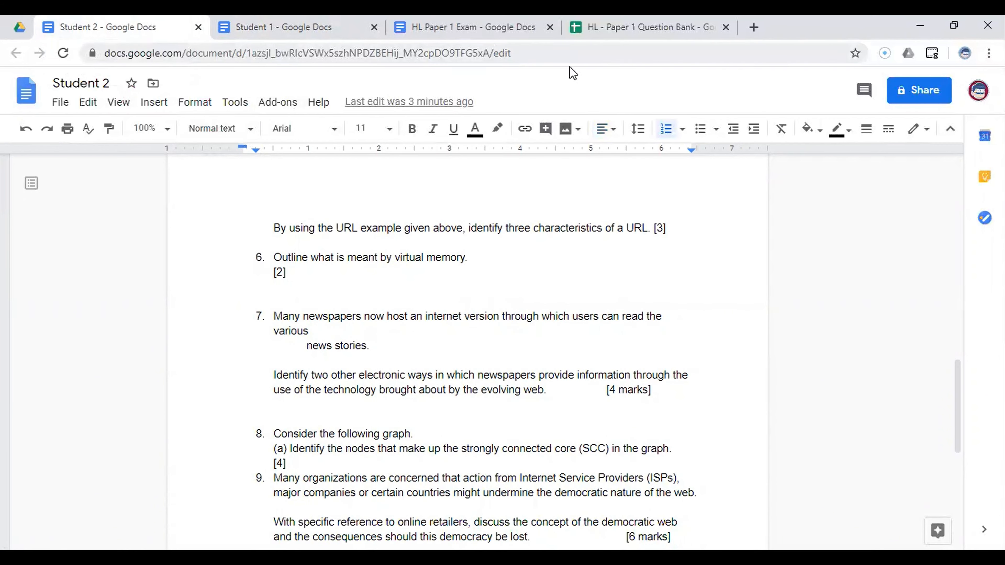
# - Review the second page of Student 1 and the question list on the spreadsheet's Question Bank sheet
pyautogui.click(618, 38)
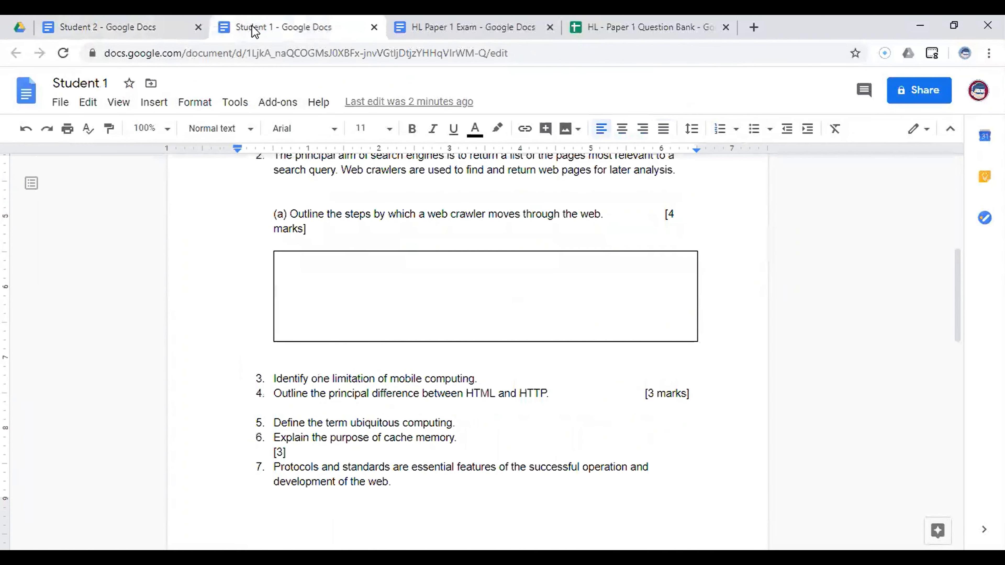
pyautogui.click(256, 29)
pyautogui.scroll(-15, 378, 383)
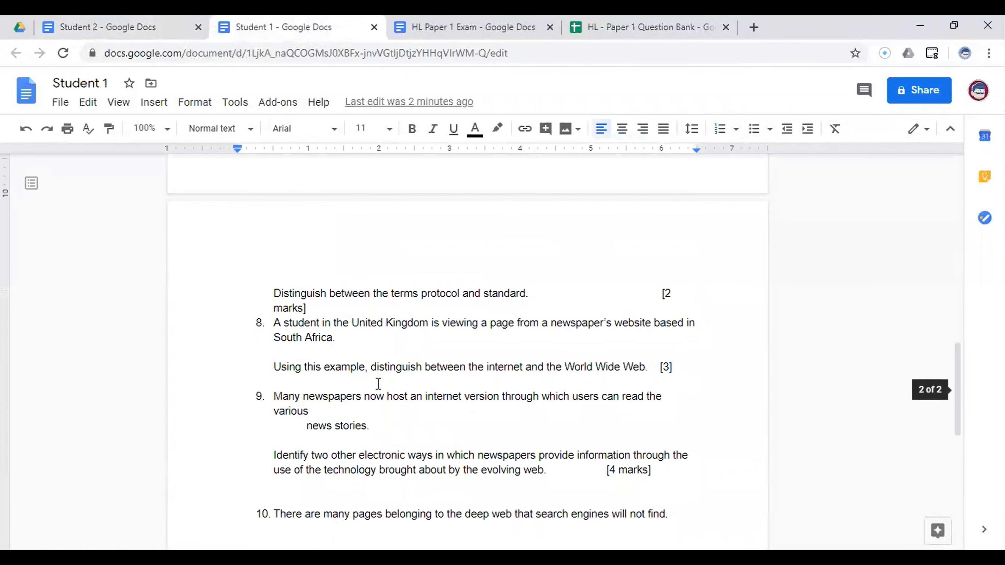
pyautogui.click(603, 38)
pyautogui.click(134, 535)
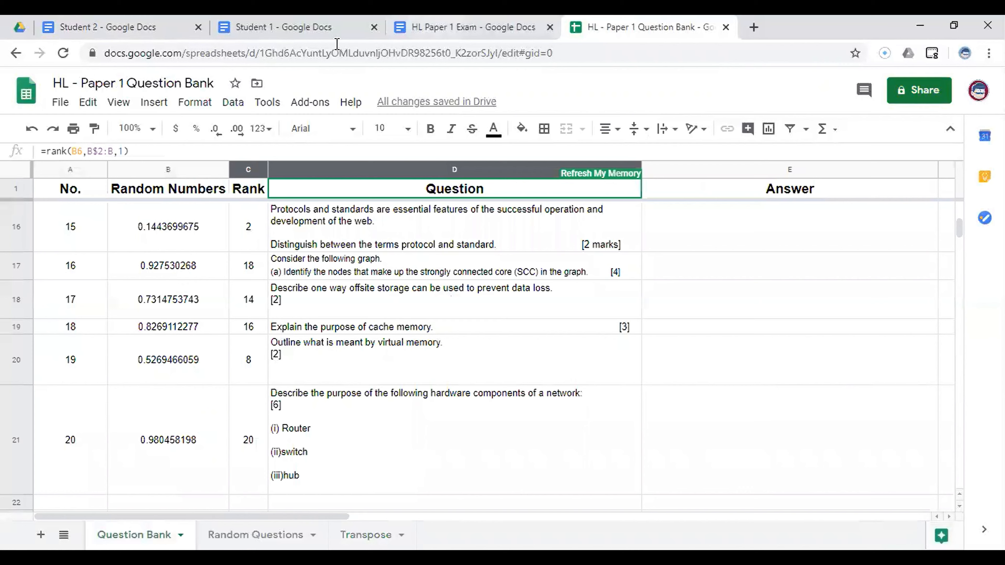
pyautogui.hotkey('ctrl', 'shift', 'Tab')
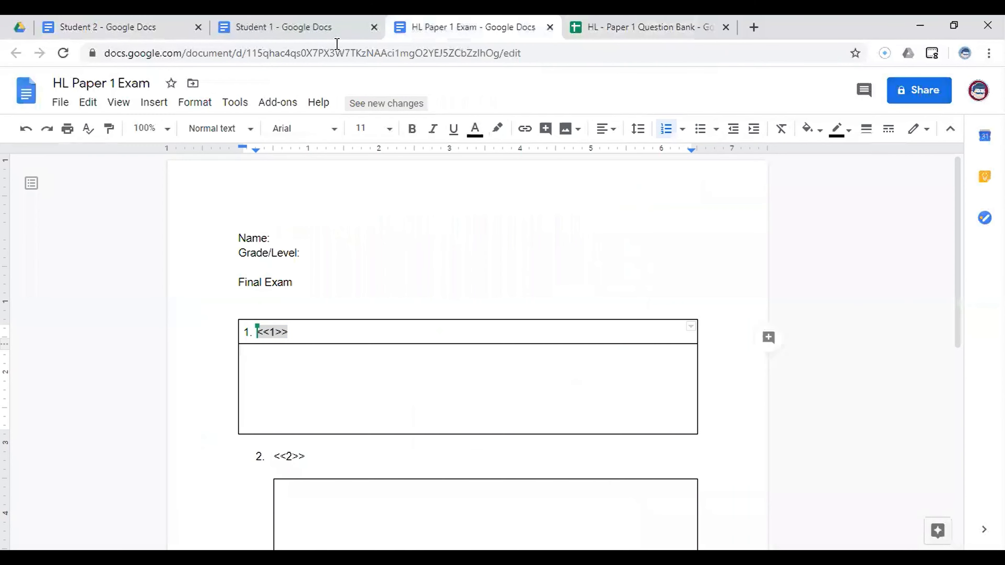
# - Examine the layout and spacing of questions 8 to 10 in Student 1 and the second page of Student 2
pyautogui.click(267, 27)
pyautogui.scroll(-3, 445, 420)
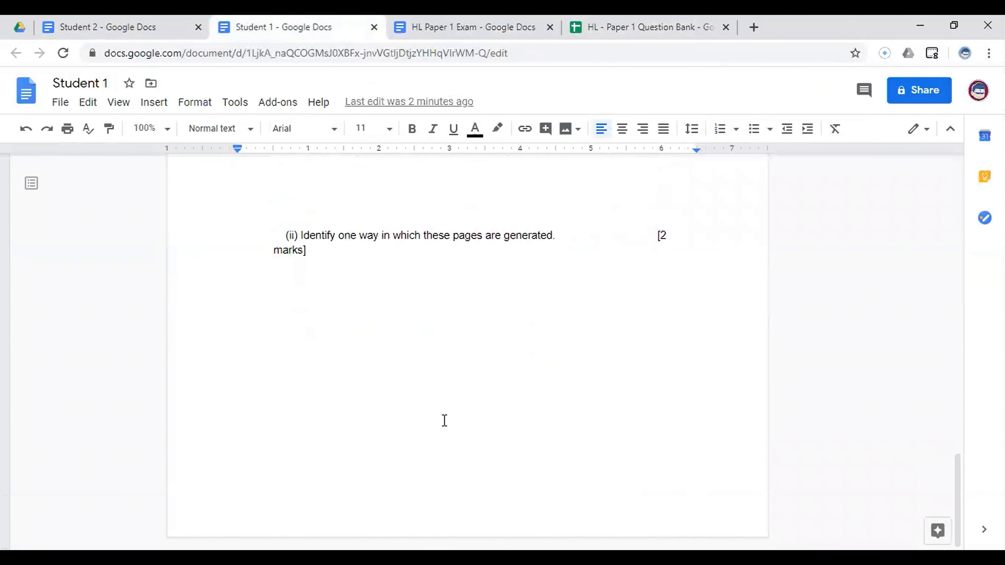
pyautogui.scroll(3, 445, 420)
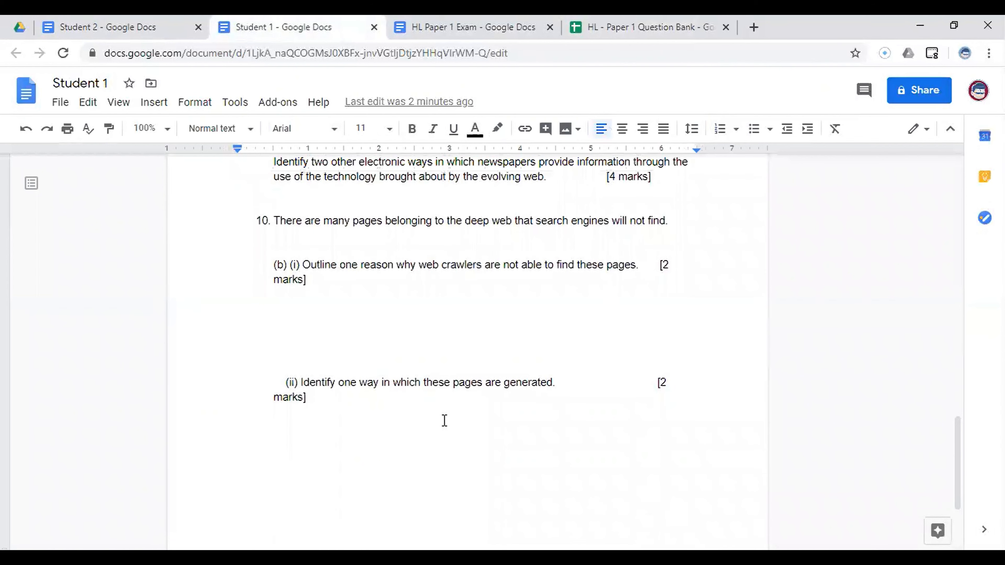
pyautogui.scroll(6, 445, 420)
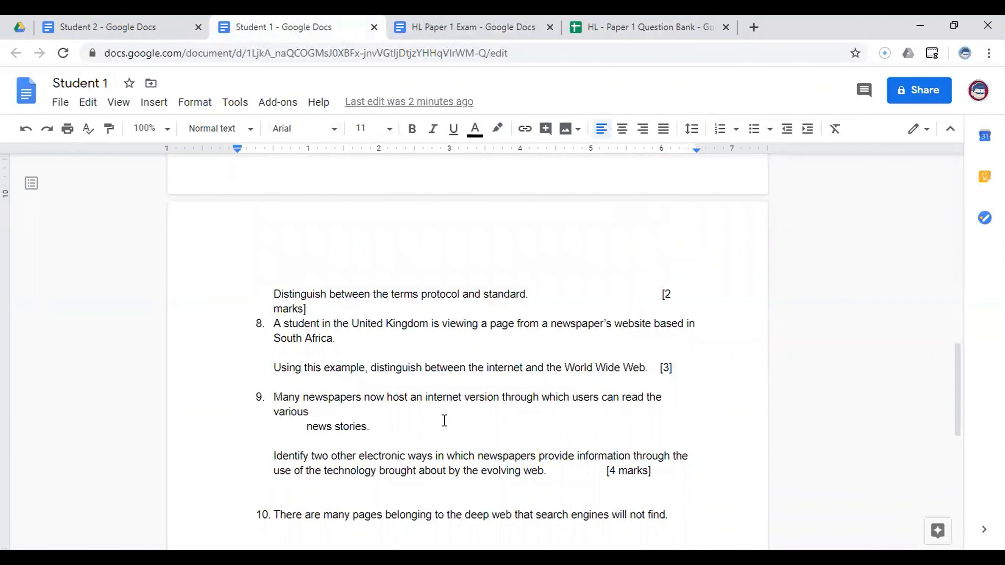
pyautogui.scroll(-4, 445, 420)
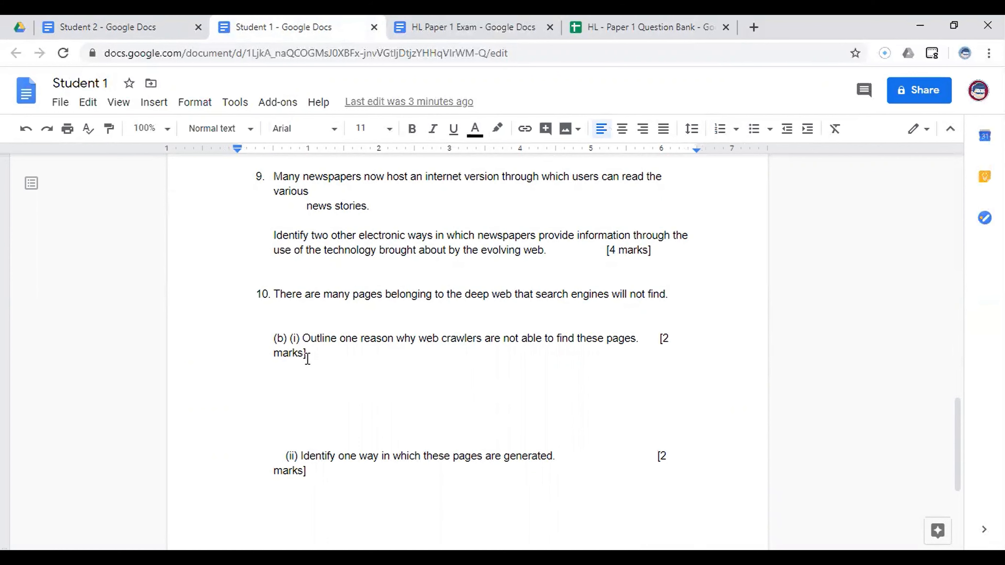
pyautogui.click(121, 26)
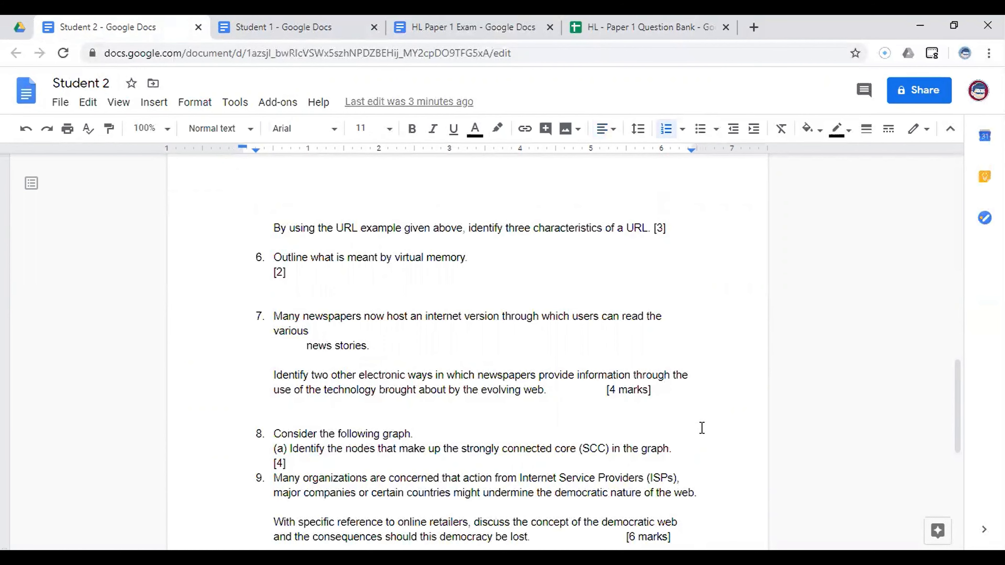
pyautogui.scroll(1, 702, 428)
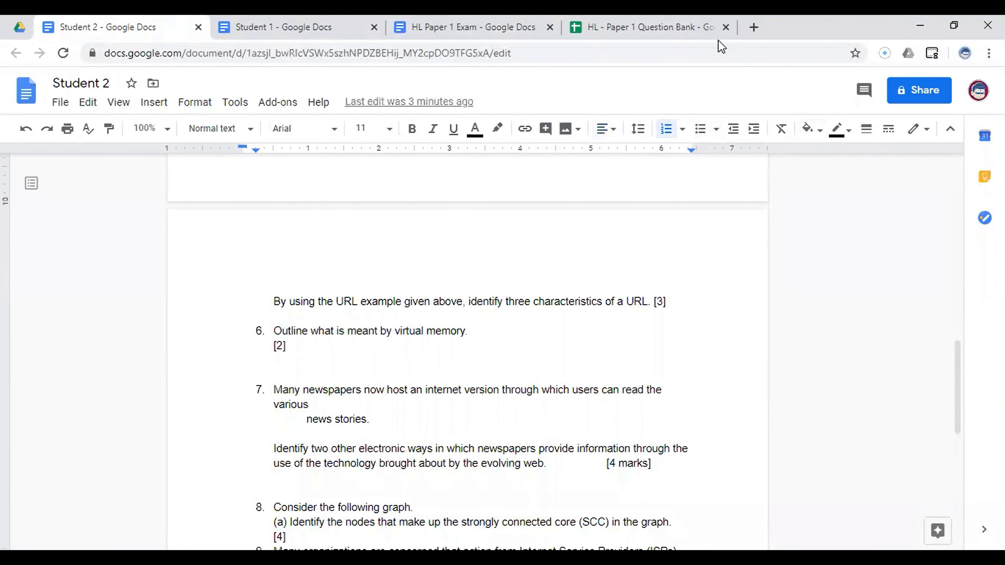